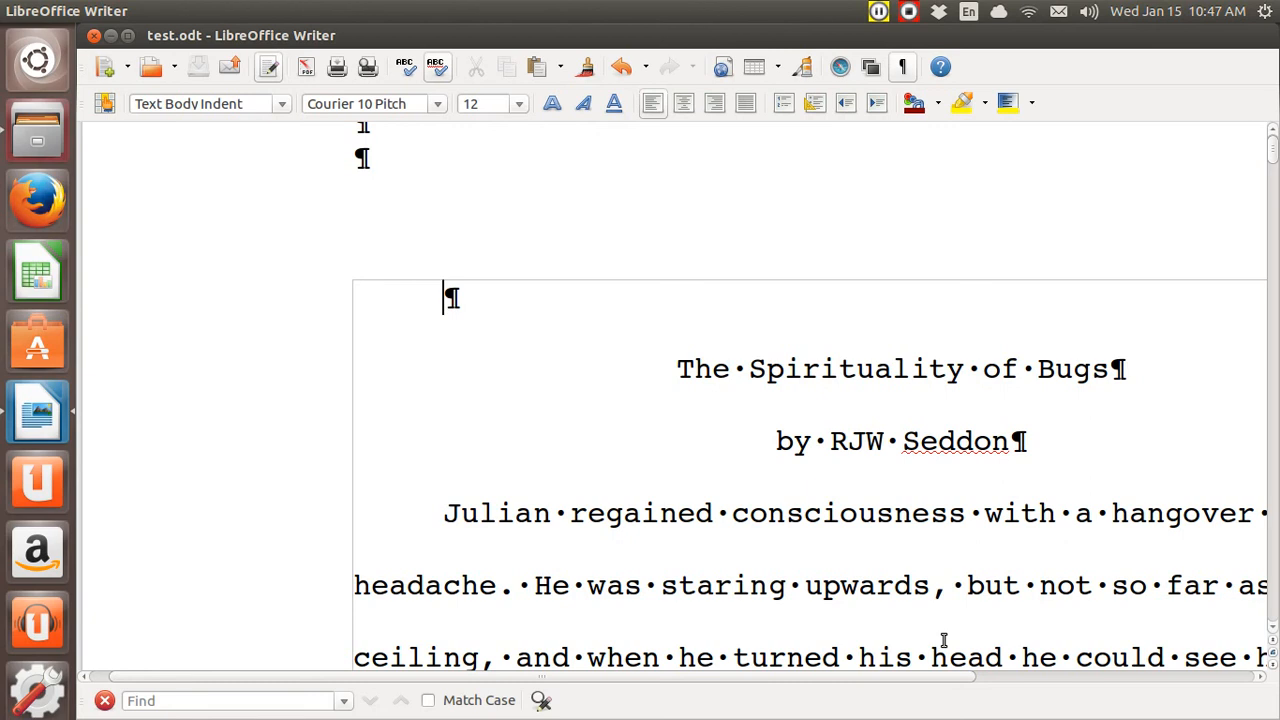
Set the line spacing of the whole story text to Single
key(ctrl+shift+End)
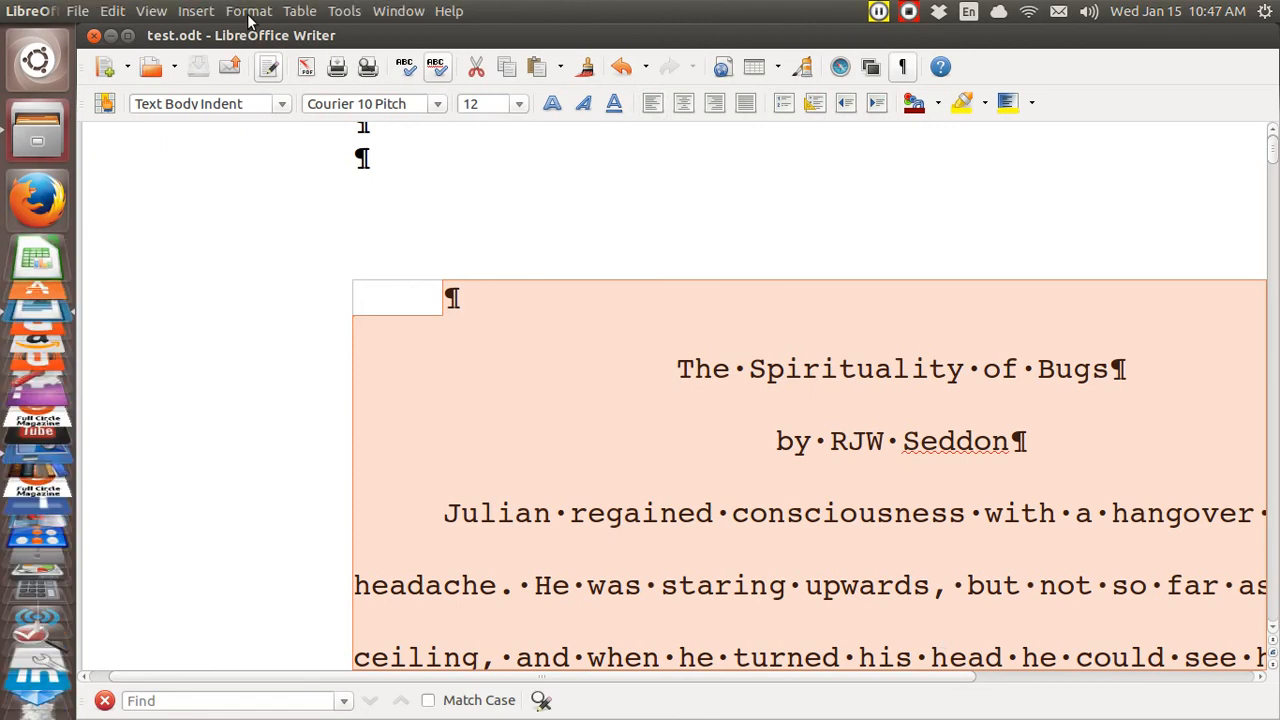
click(249, 12)
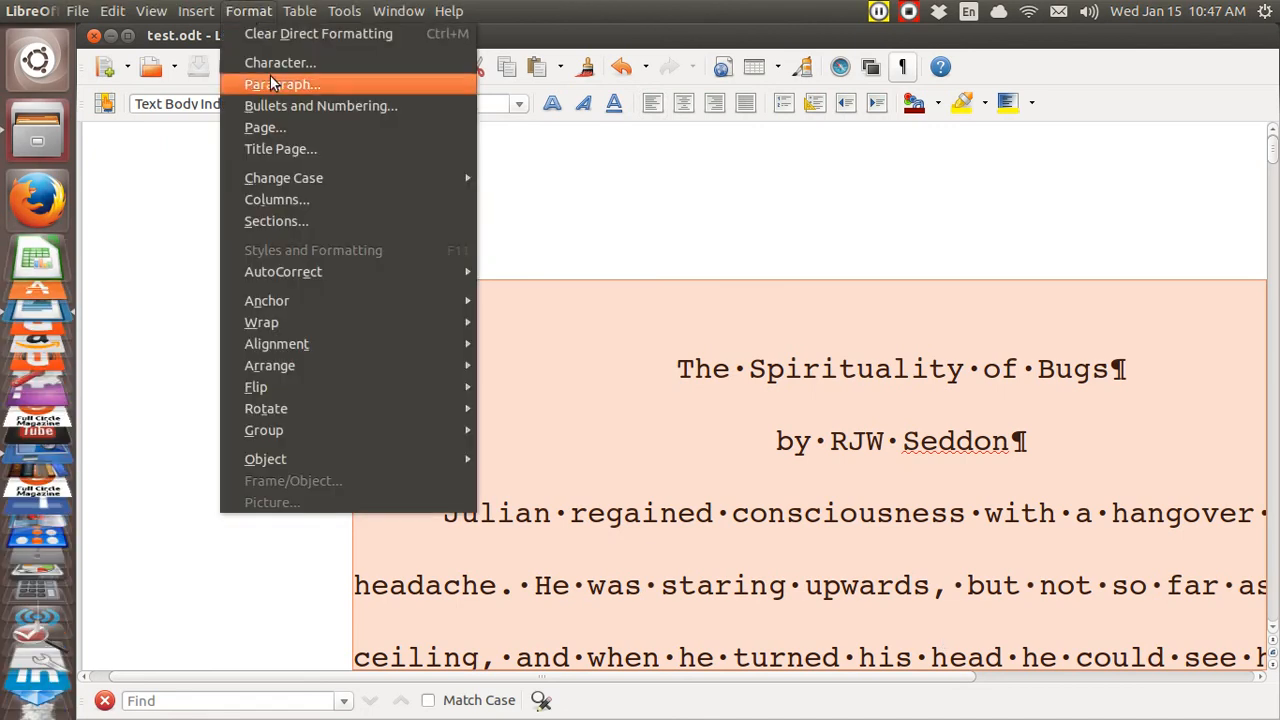
click(275, 87)
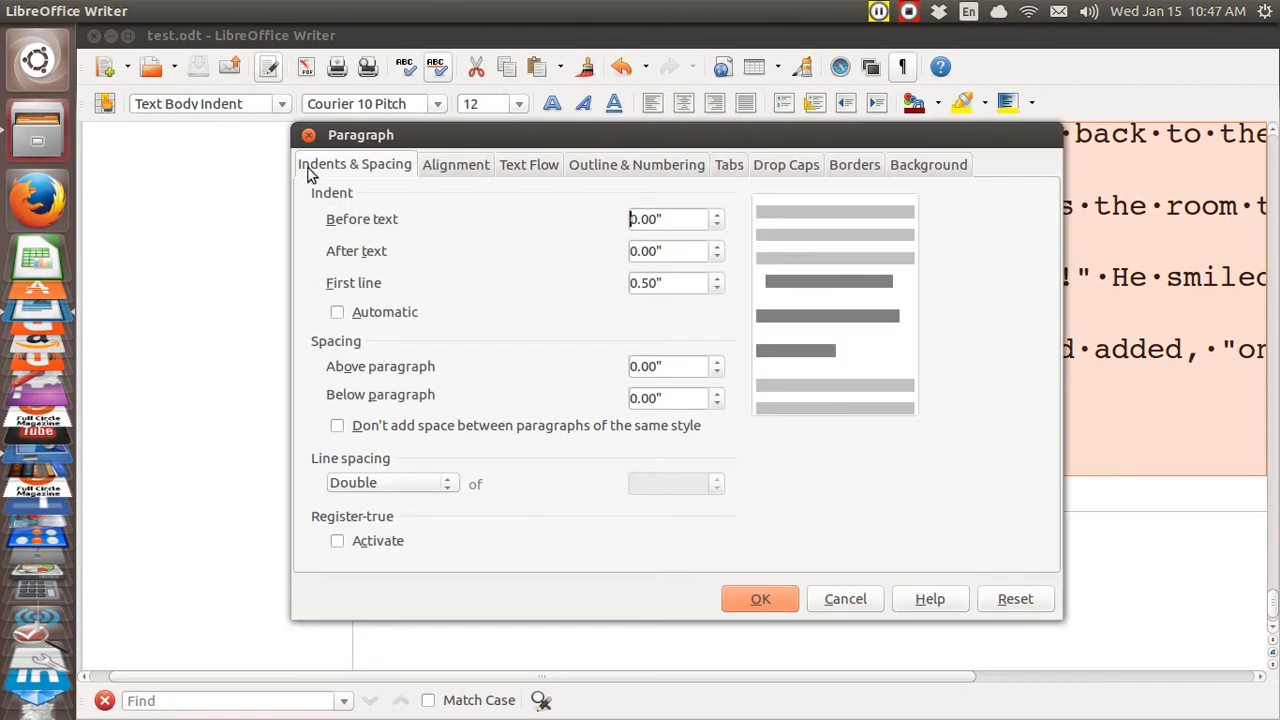
click(447, 487)
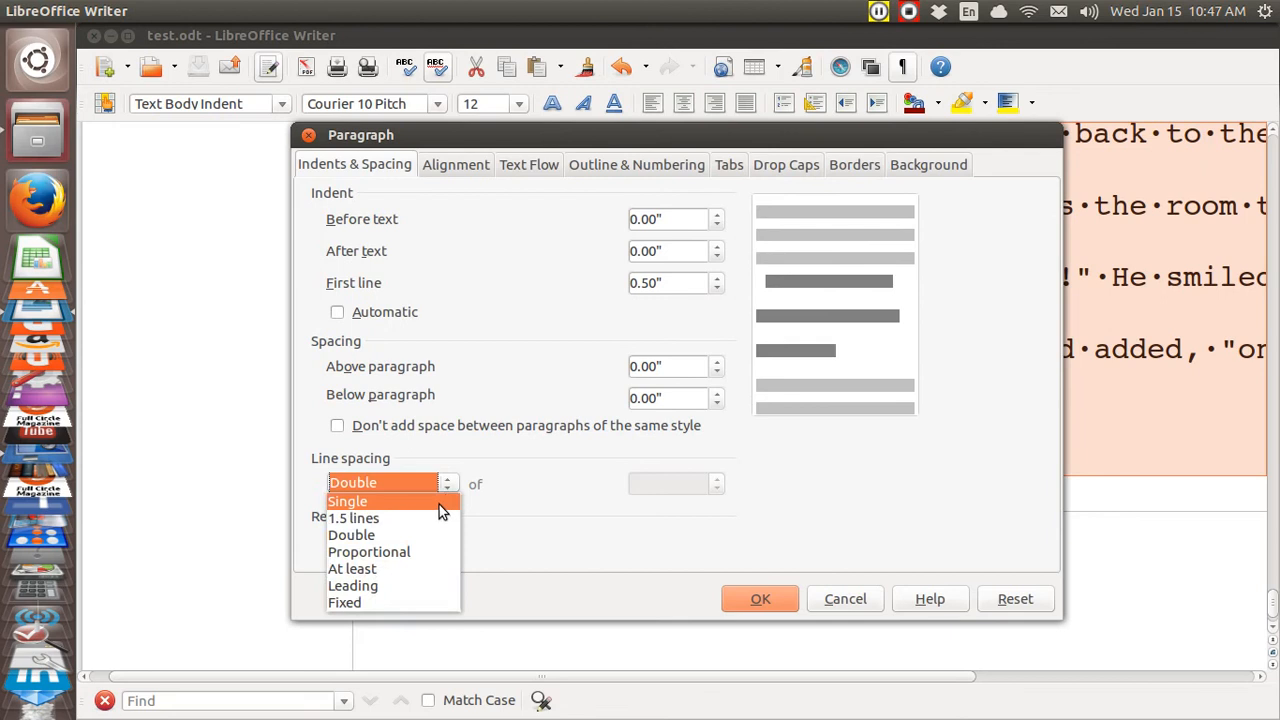
click(439, 504)
click(754, 598)
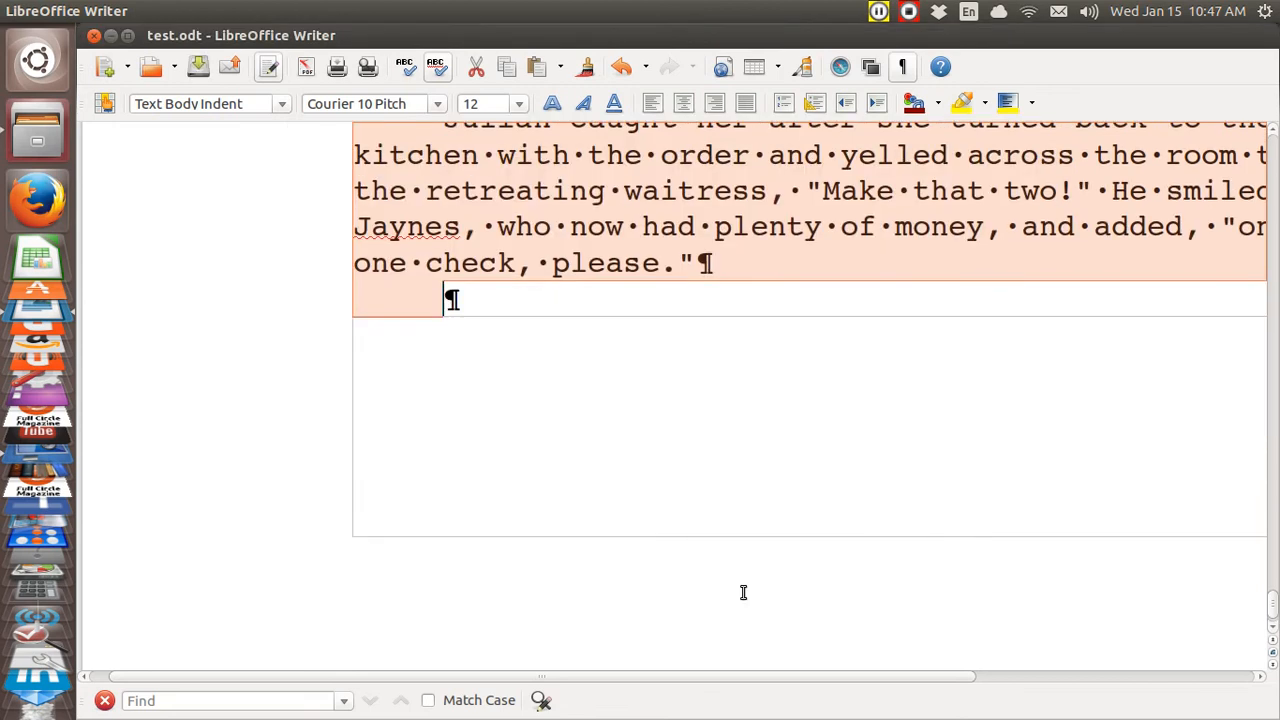
key(Up)
Add an empty paragraph above the story title and insert the picture bugs.gif there
key(ctrl+Home)
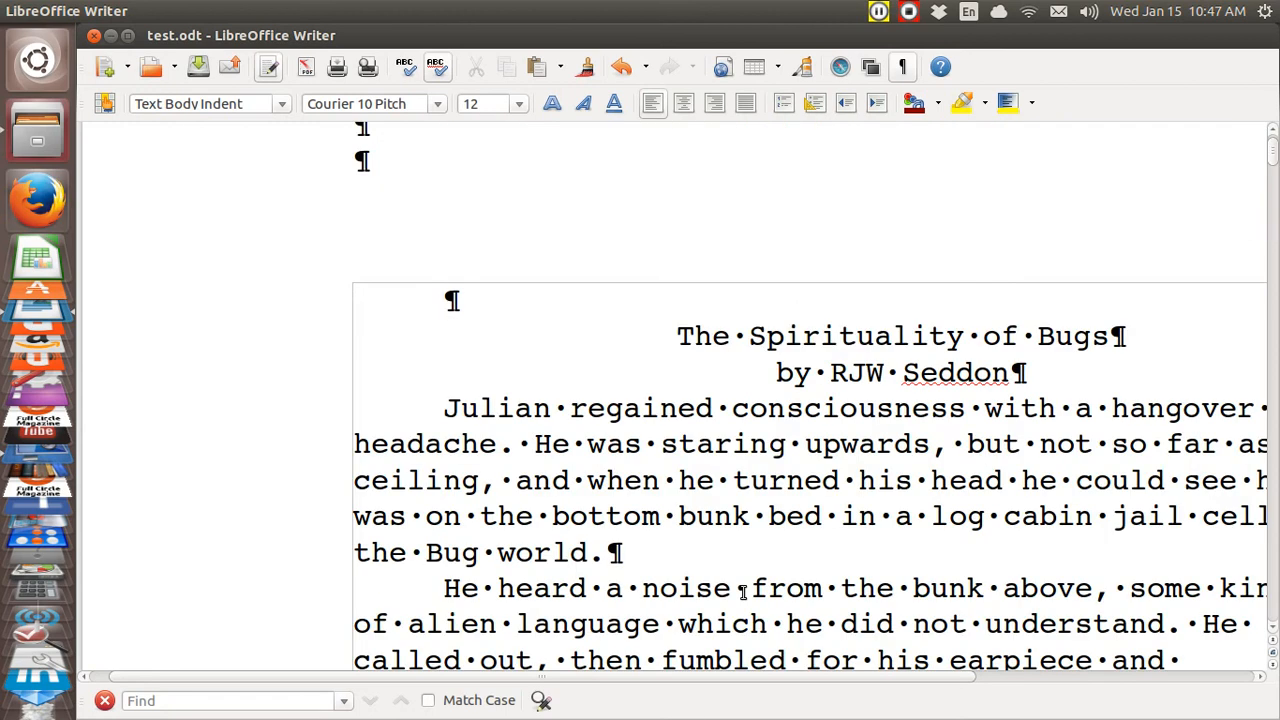
key(Return)
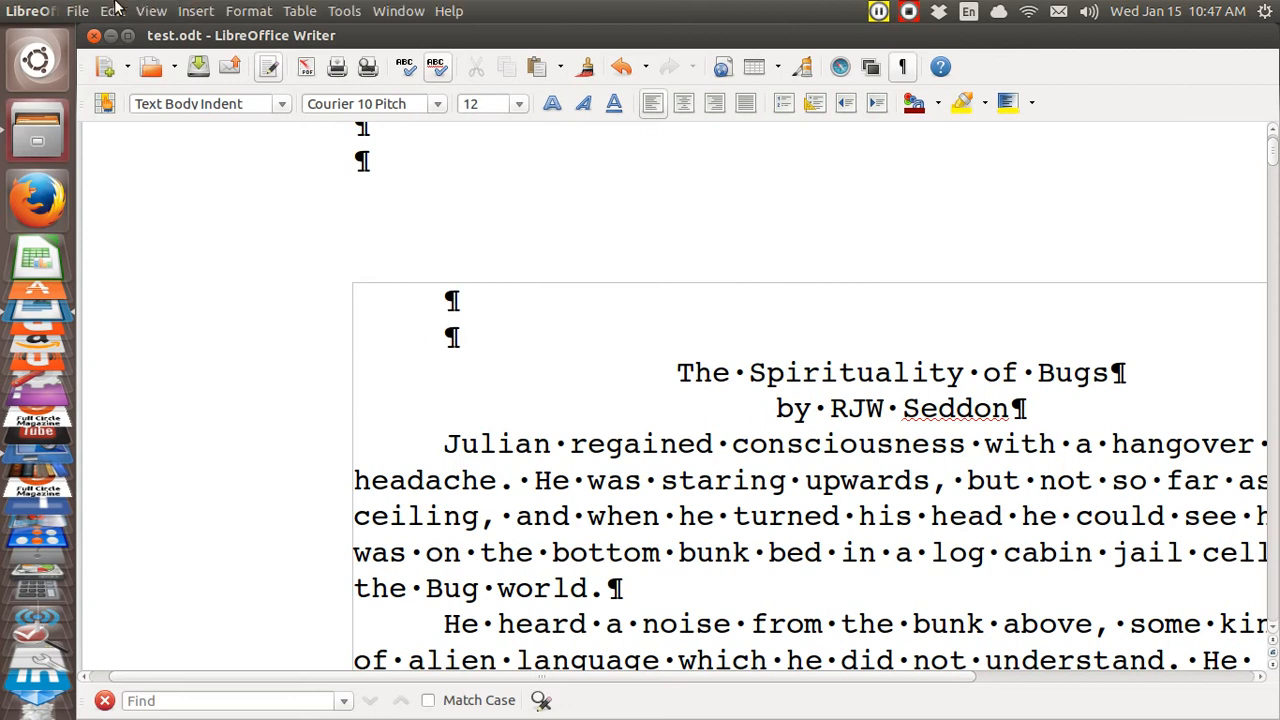
click(195, 12)
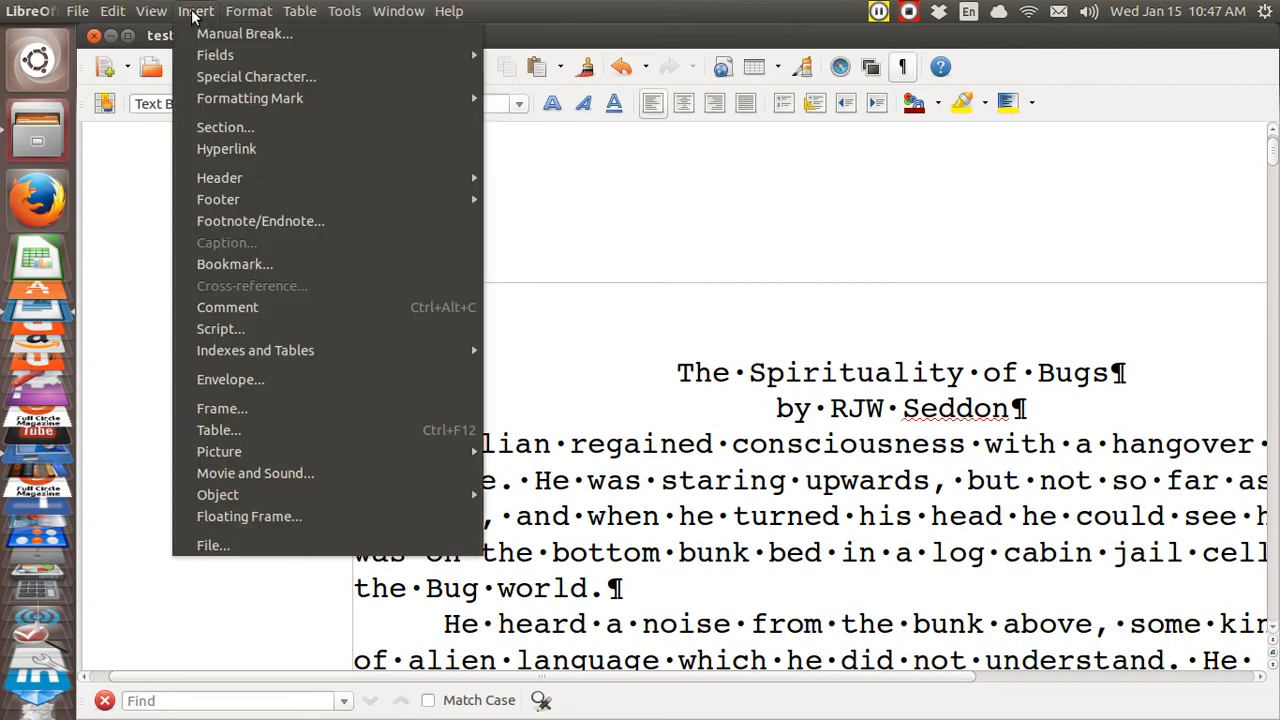
click(262, 454)
mouse_move(418, 457)
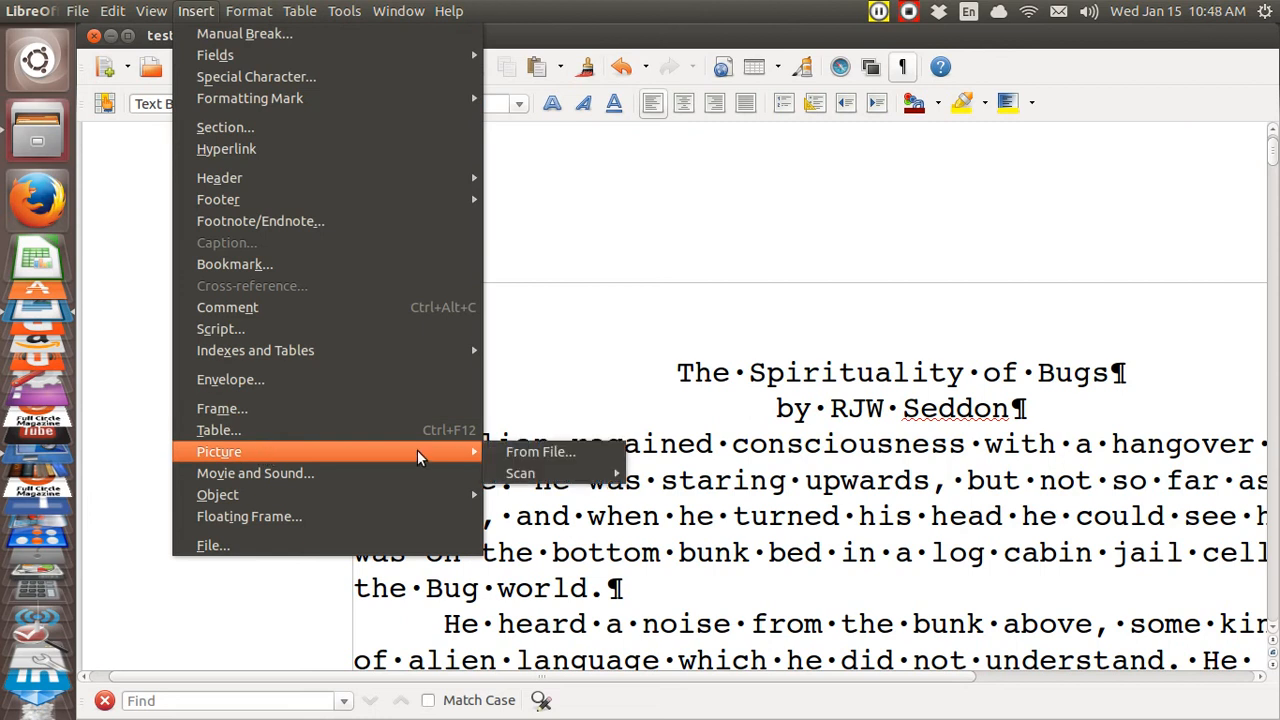
click(518, 452)
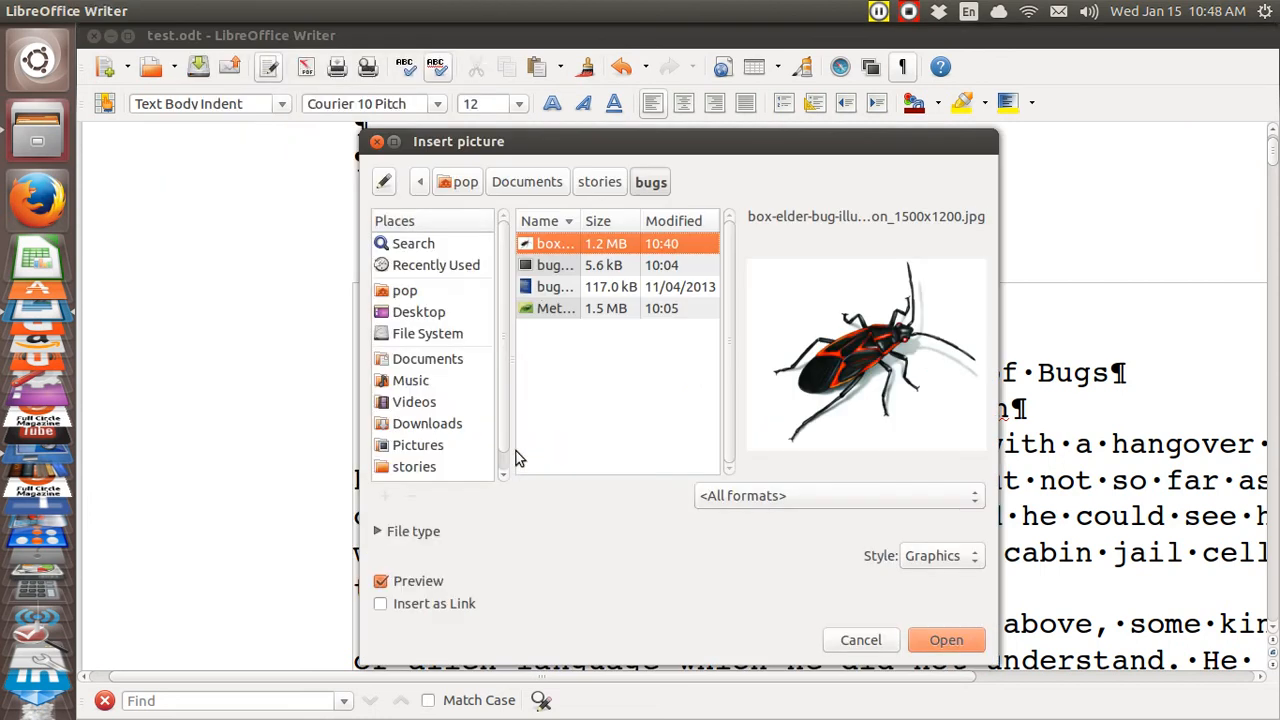
click(536, 288)
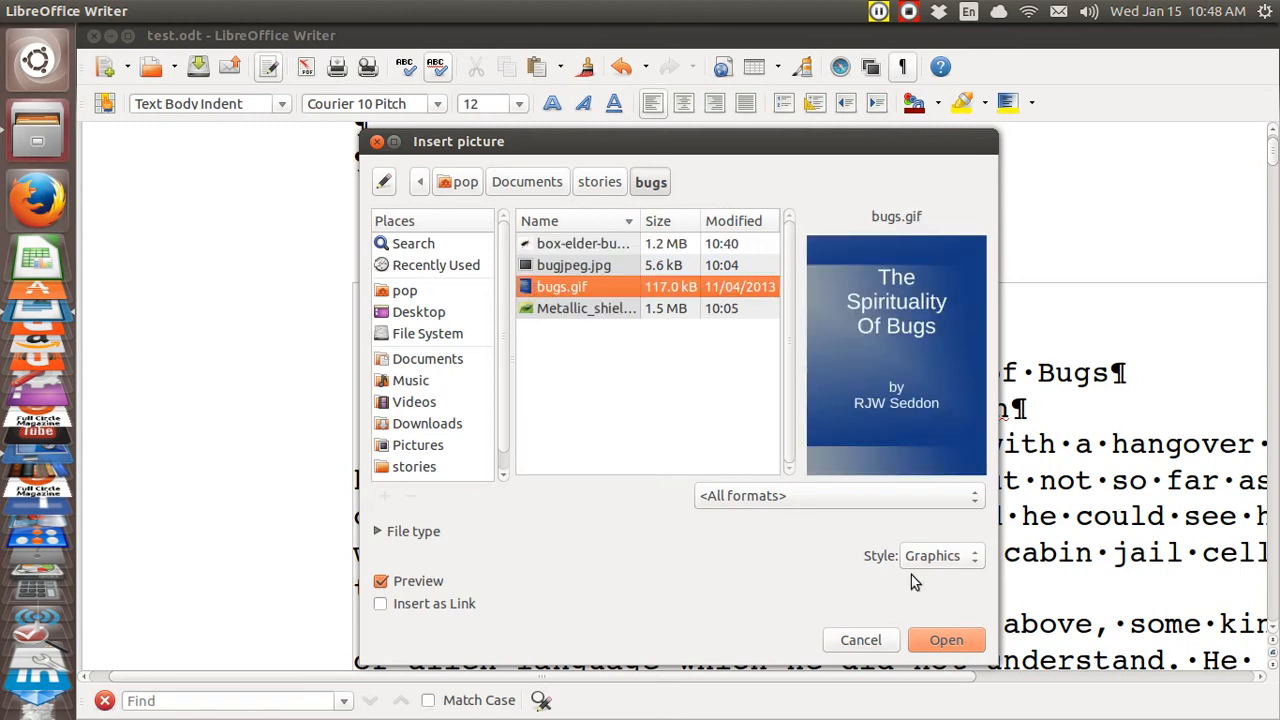
click(946, 640)
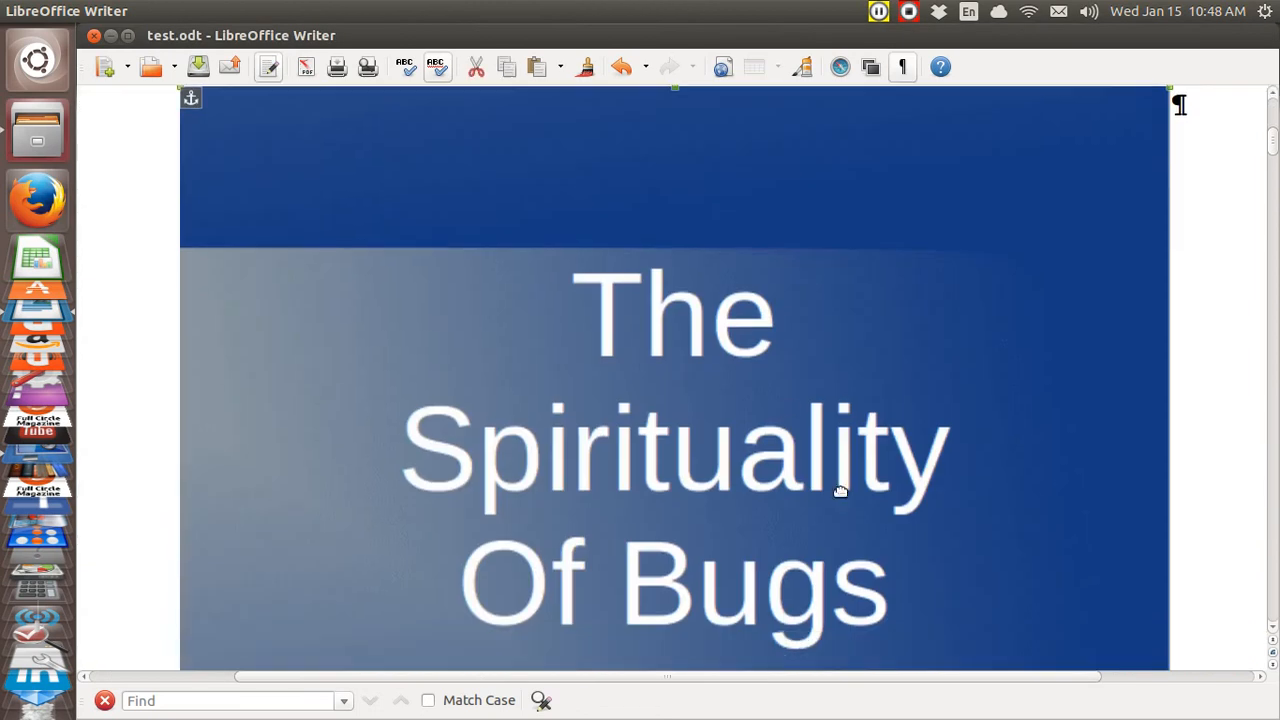
Set the cover picture's width to 2 inches with its ratio kept
right_click(790, 412)
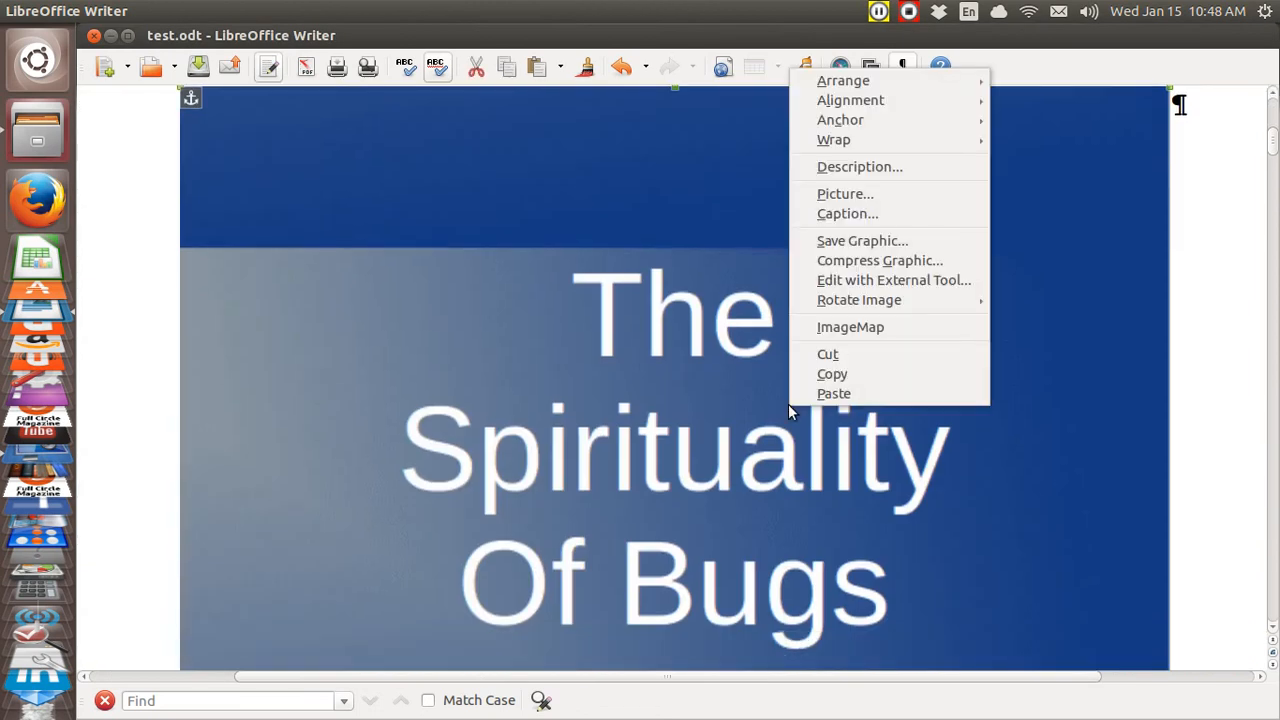
click(842, 196)
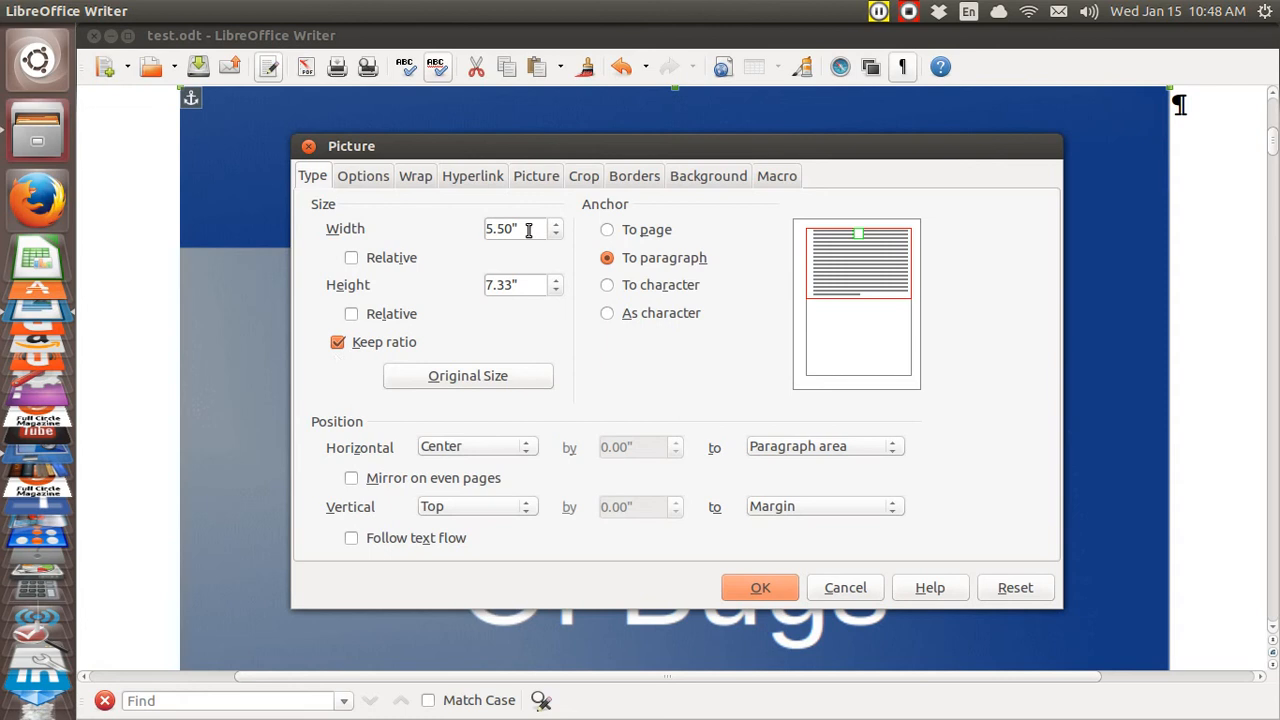
key(BackSpace)
key(BackSpace)
key(BackSpace)
key(BackSpace)
key(BackSpace)
text(2)
key(Return)
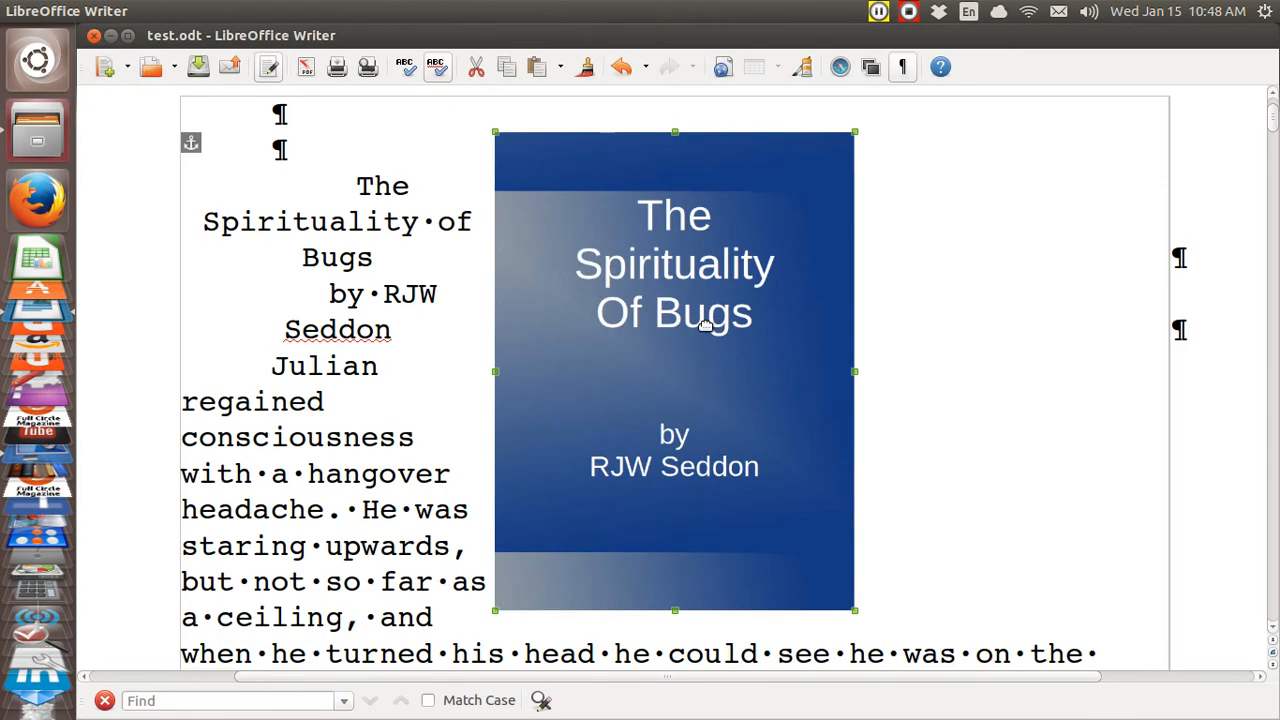
Anchor the cover picture as a character
right_click(706, 328)
mouse_move(755, 379)
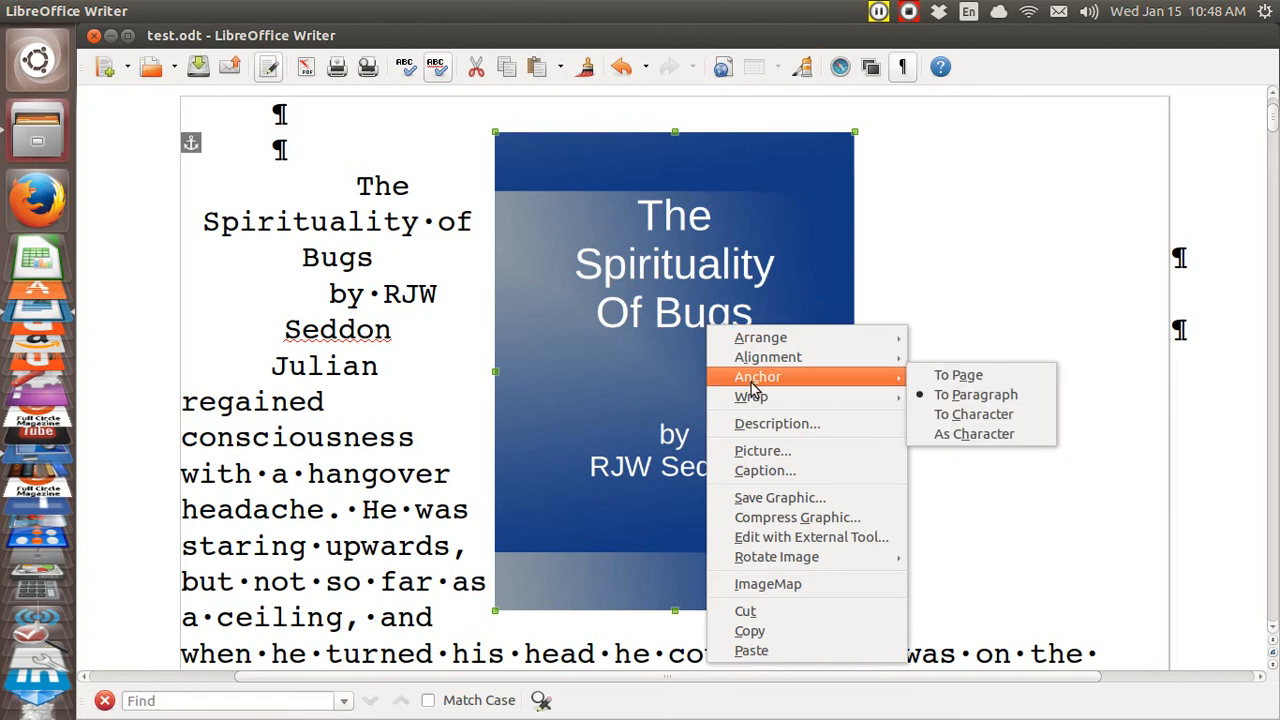
click(948, 437)
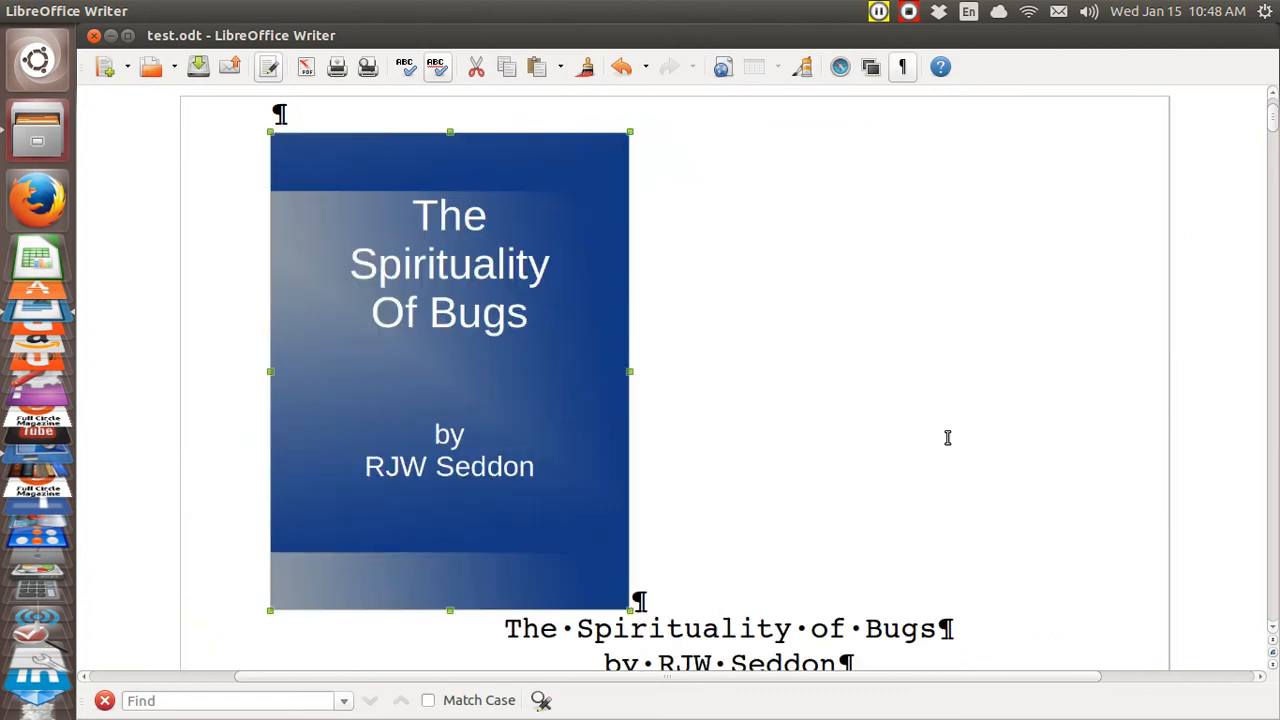
Centre the paragraph that holds the cover picture
click(670, 359)
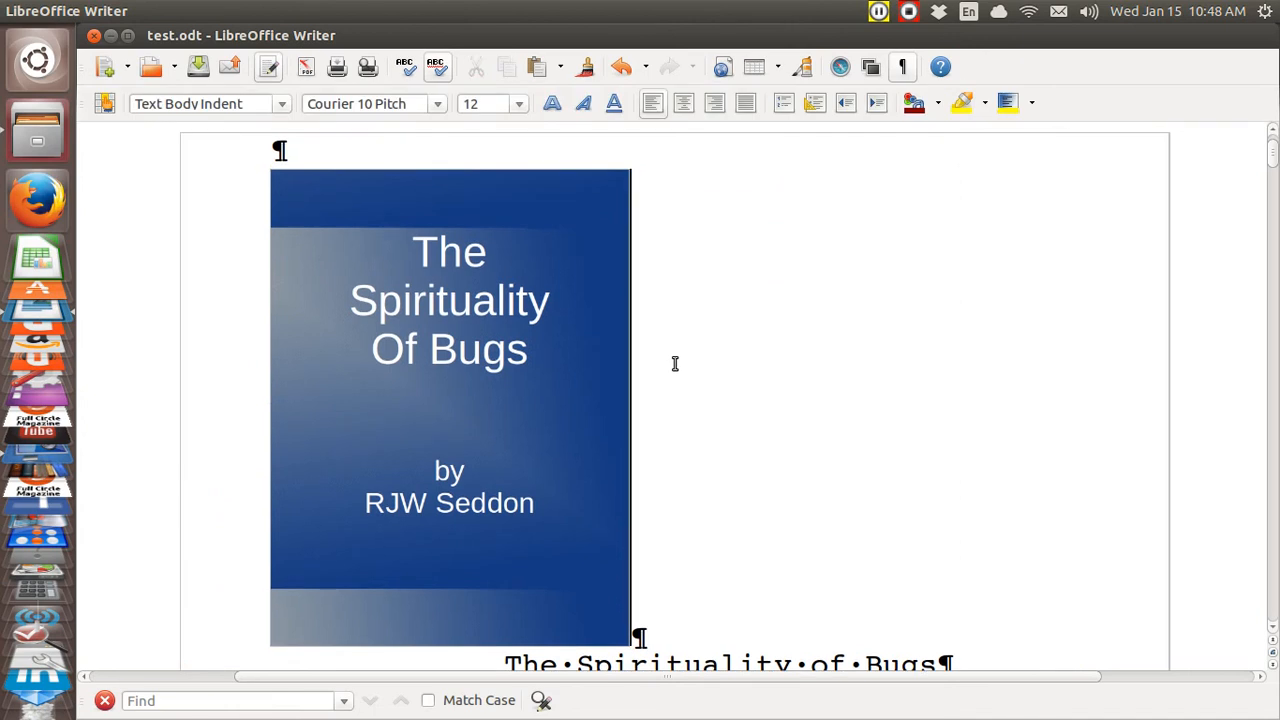
right_click(674, 363)
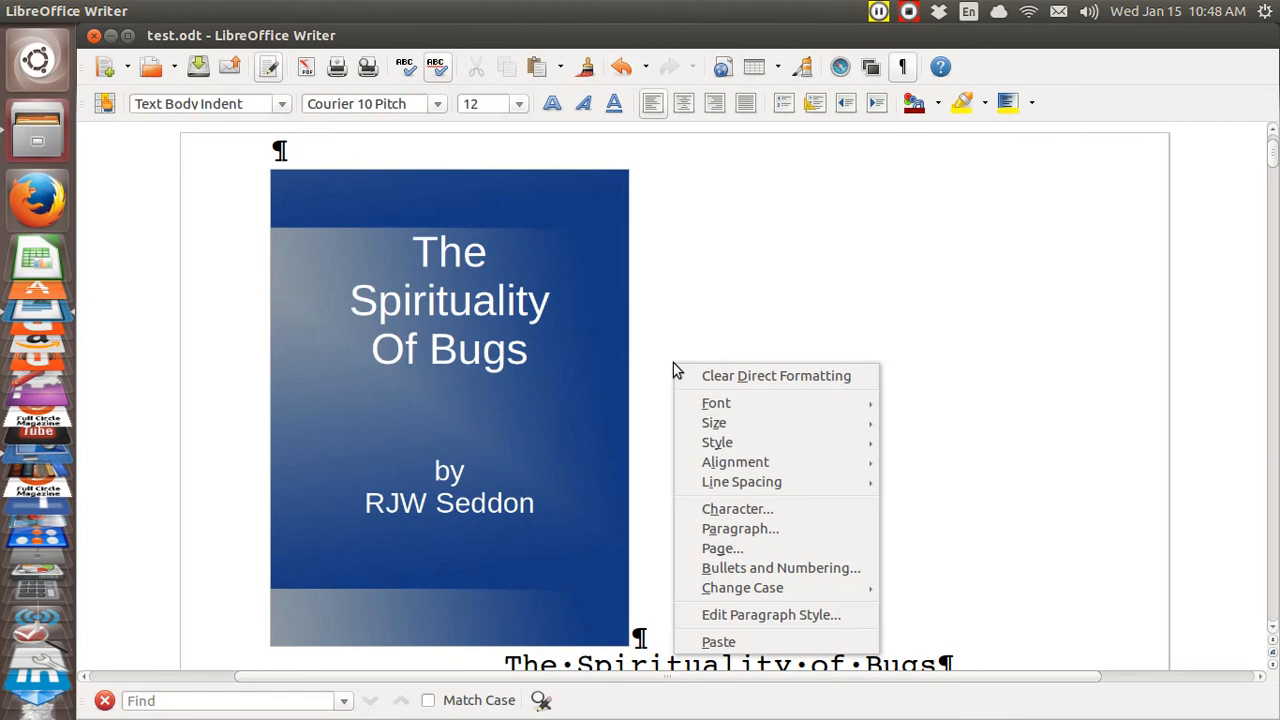
mouse_move(783, 462)
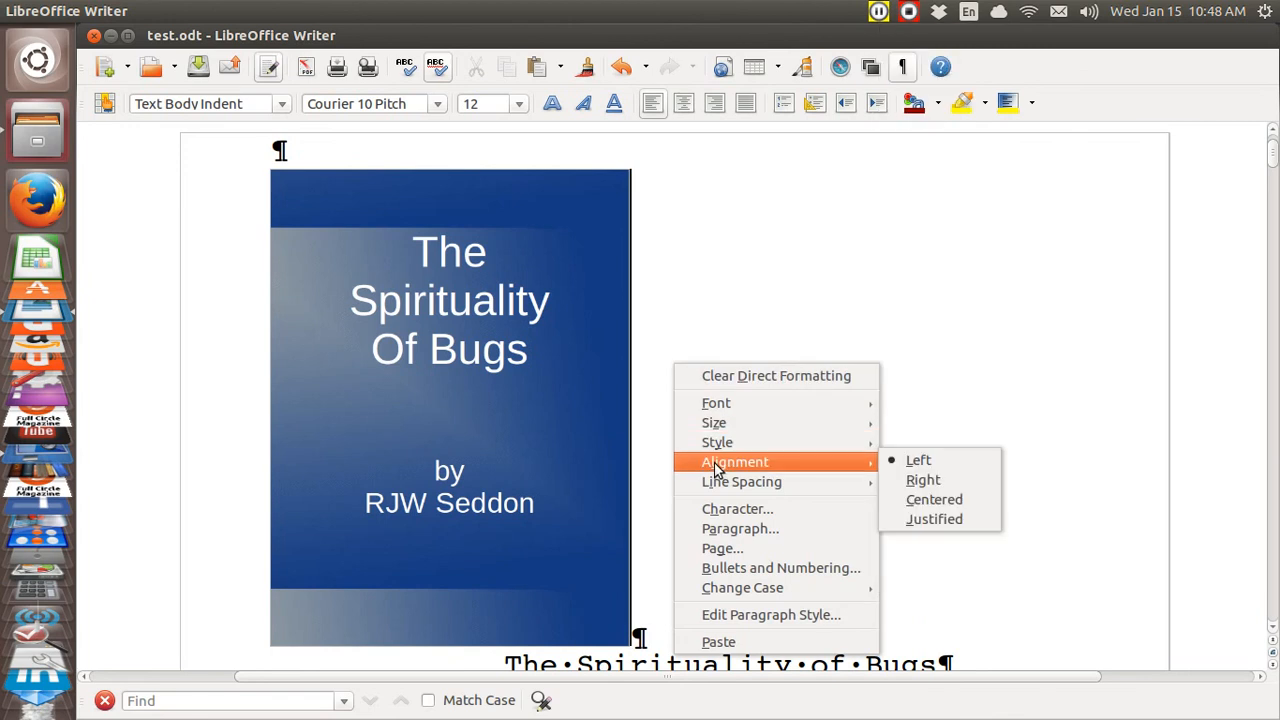
click(944, 497)
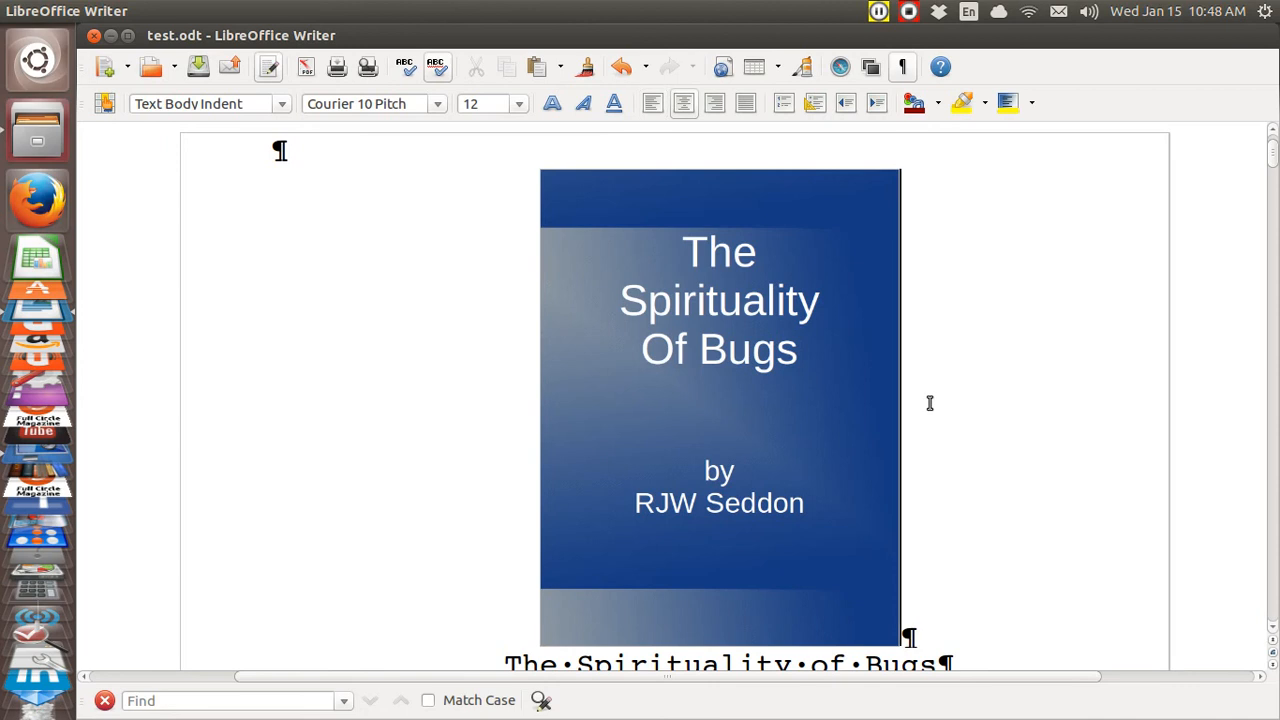
Apply the Title paragraph style to the story title and the author line below the cover picture
key(Down)
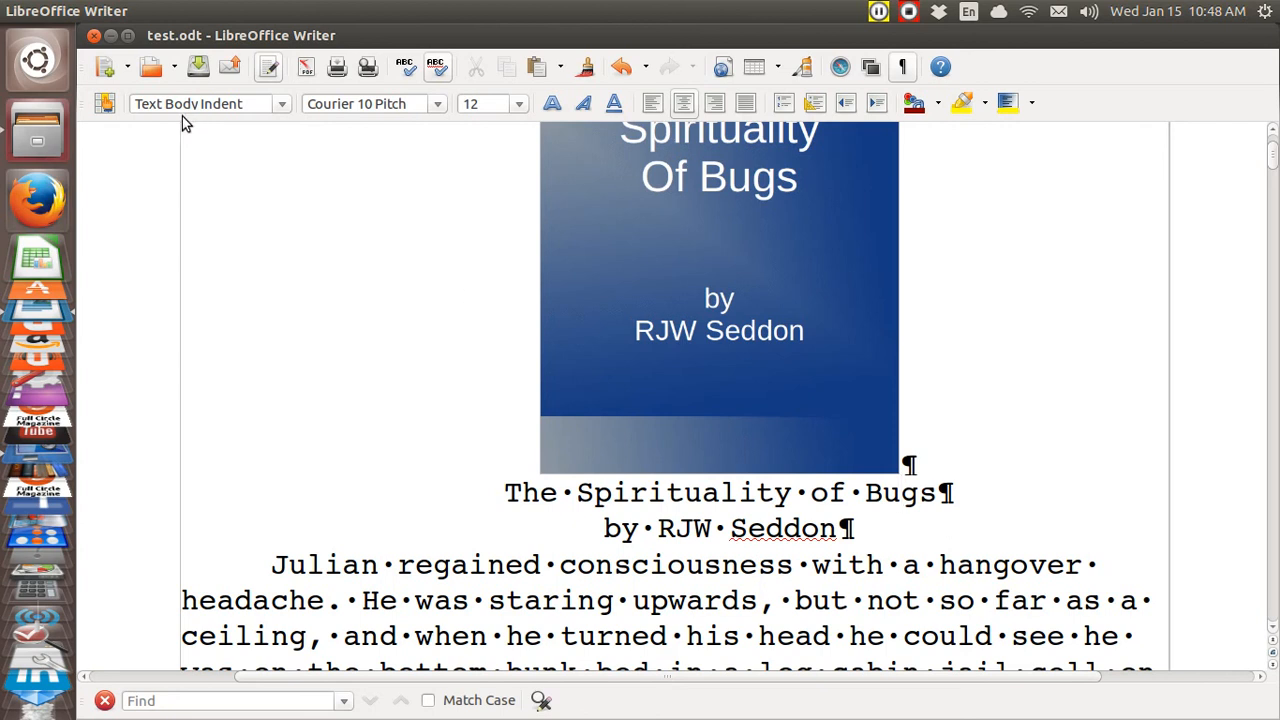
click(614, 596)
click(632, 497)
click(496, 490)
key(shift+Down)
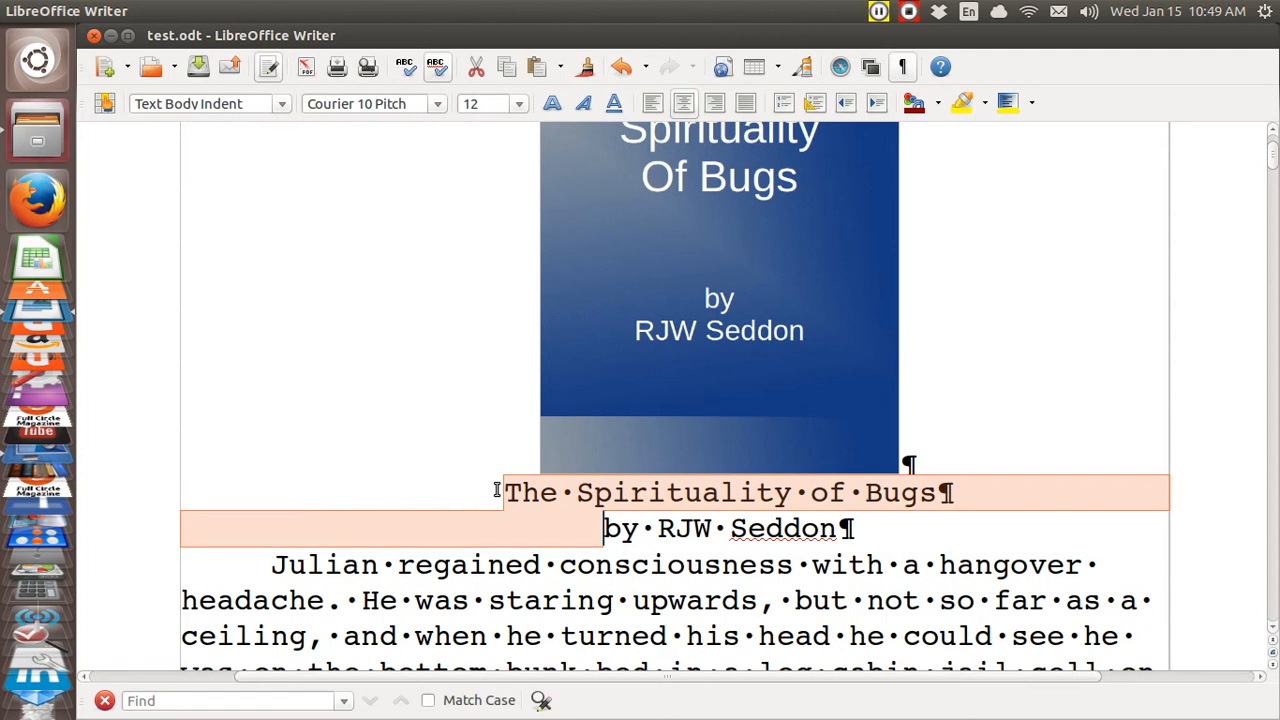
click(283, 106)
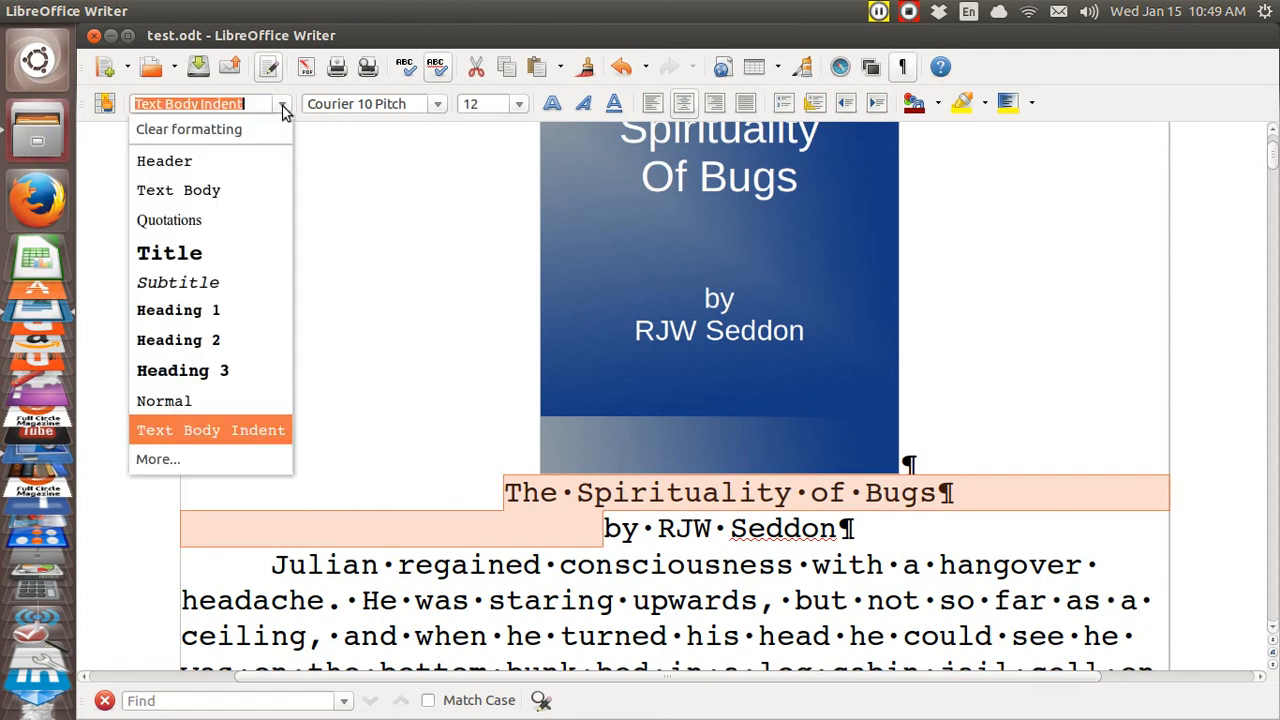
click(260, 250)
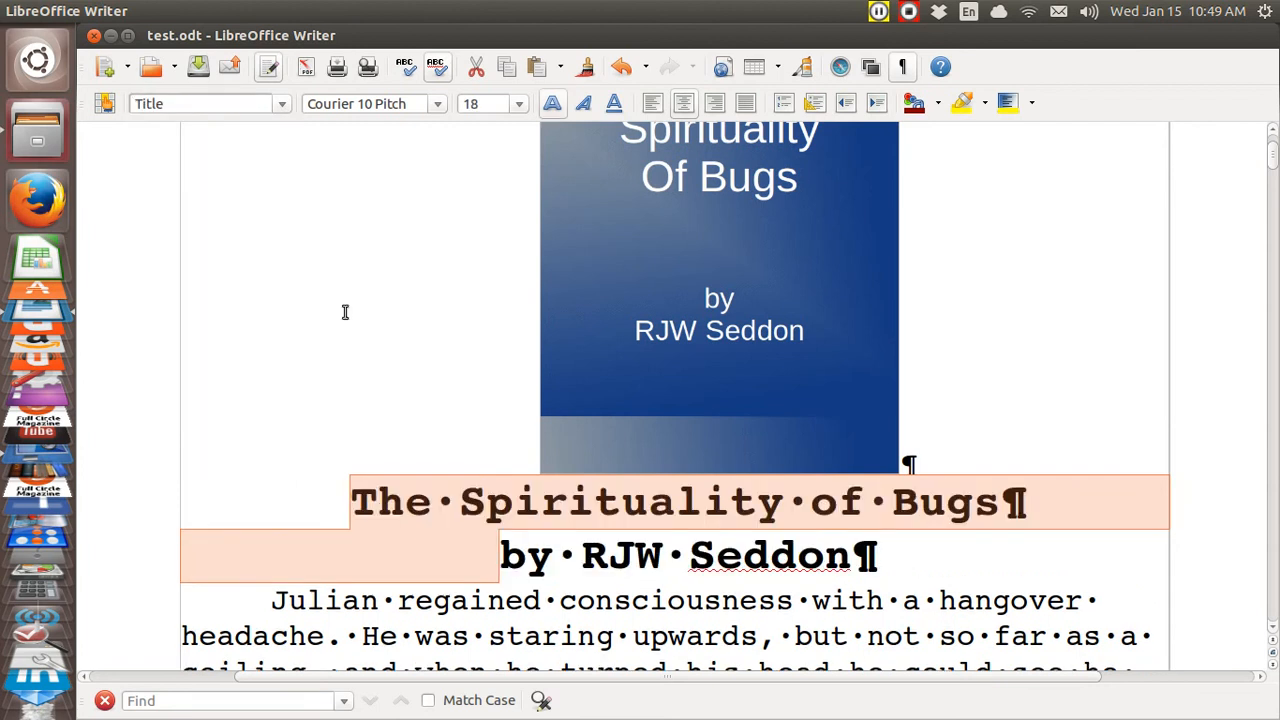
Add the line "chapter 1" below the author line and give it the Heading 1 style
click(918, 566)
key(Return)
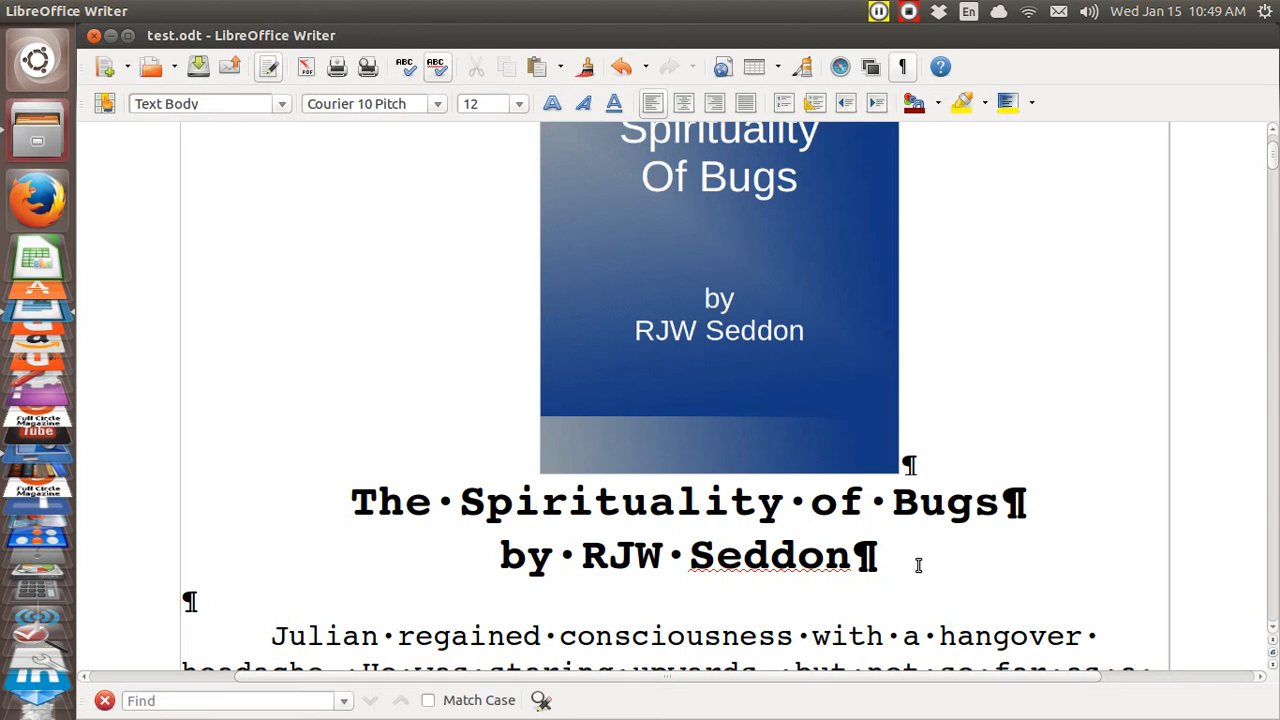
text(chap)
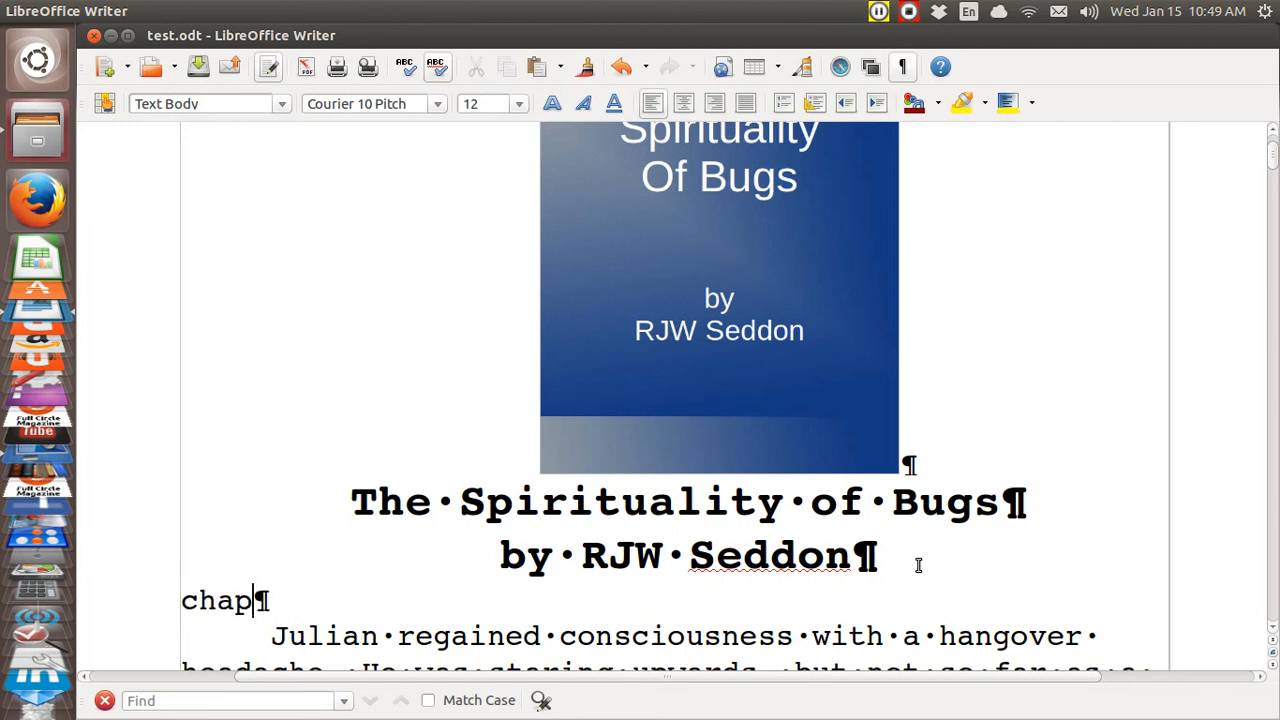
text(ter 1)
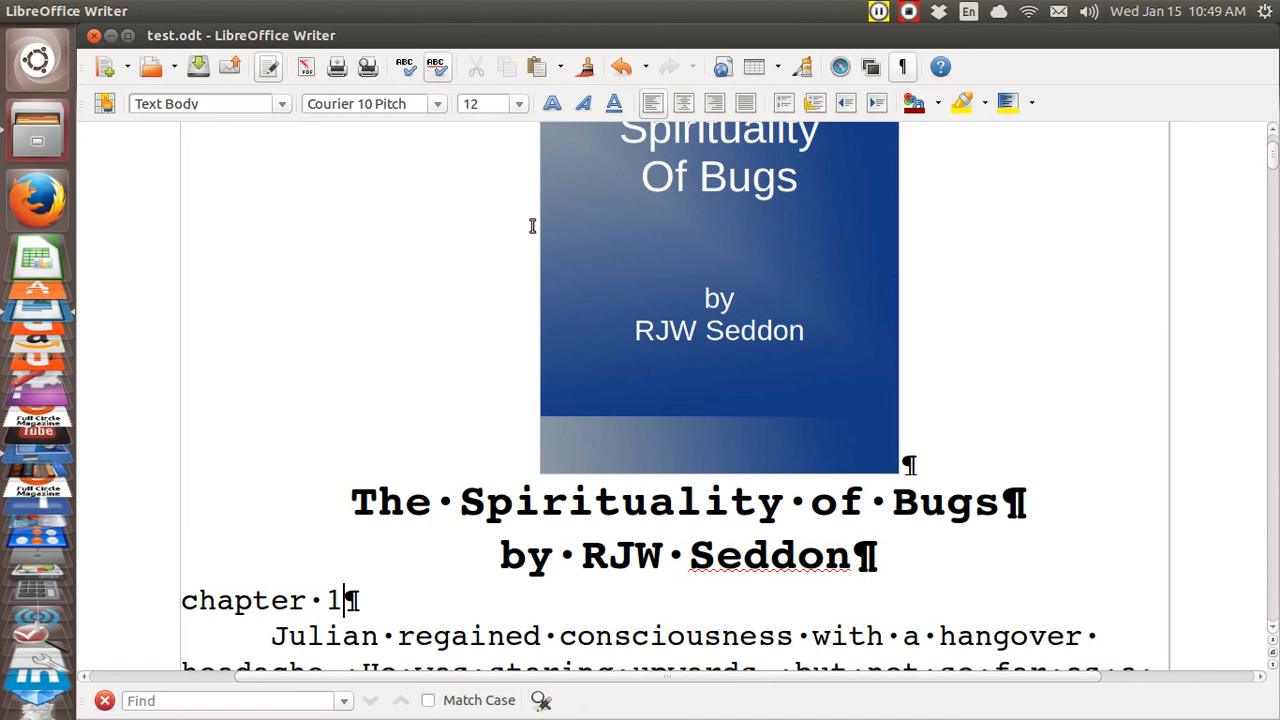
click(283, 104)
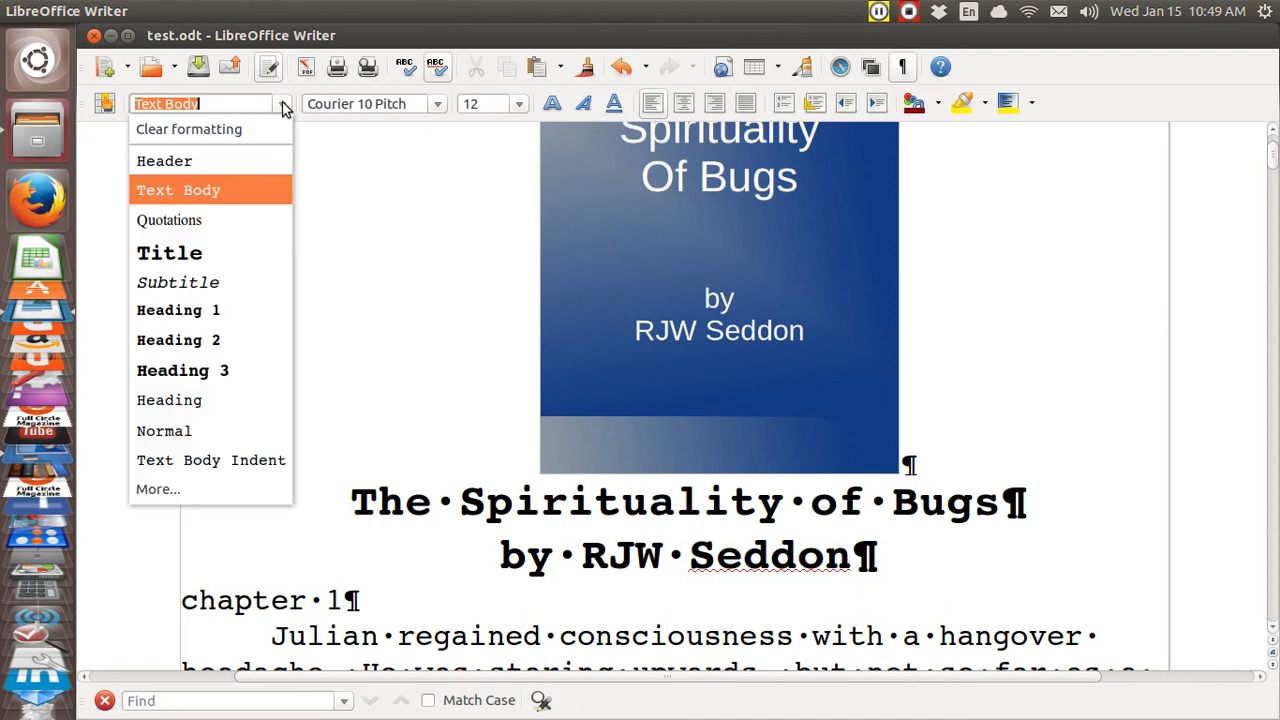
click(249, 310)
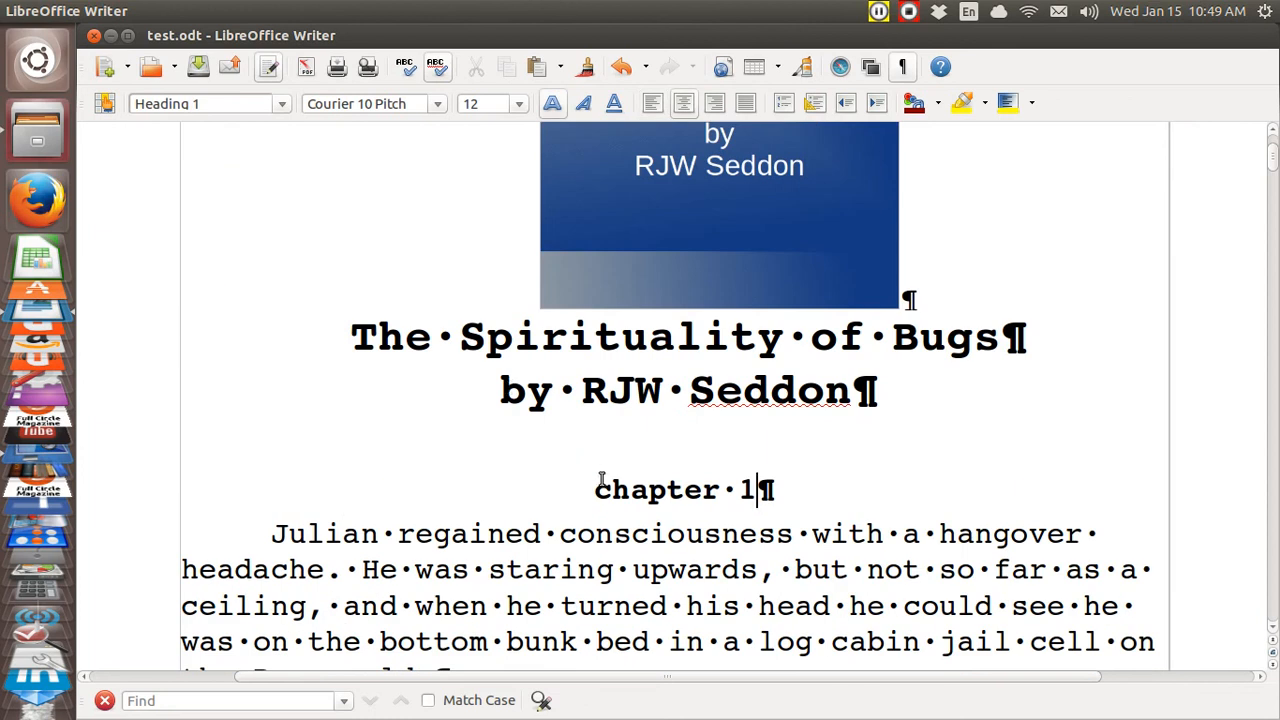
click(485, 536)
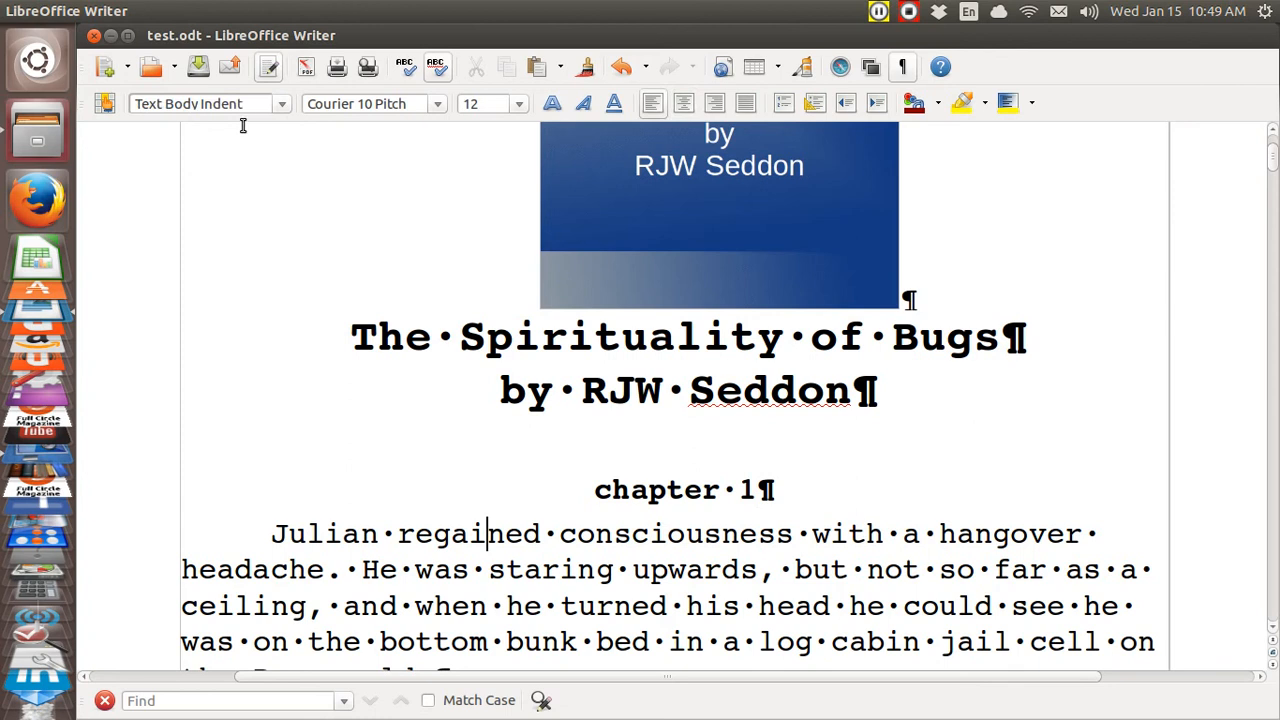
click(716, 388)
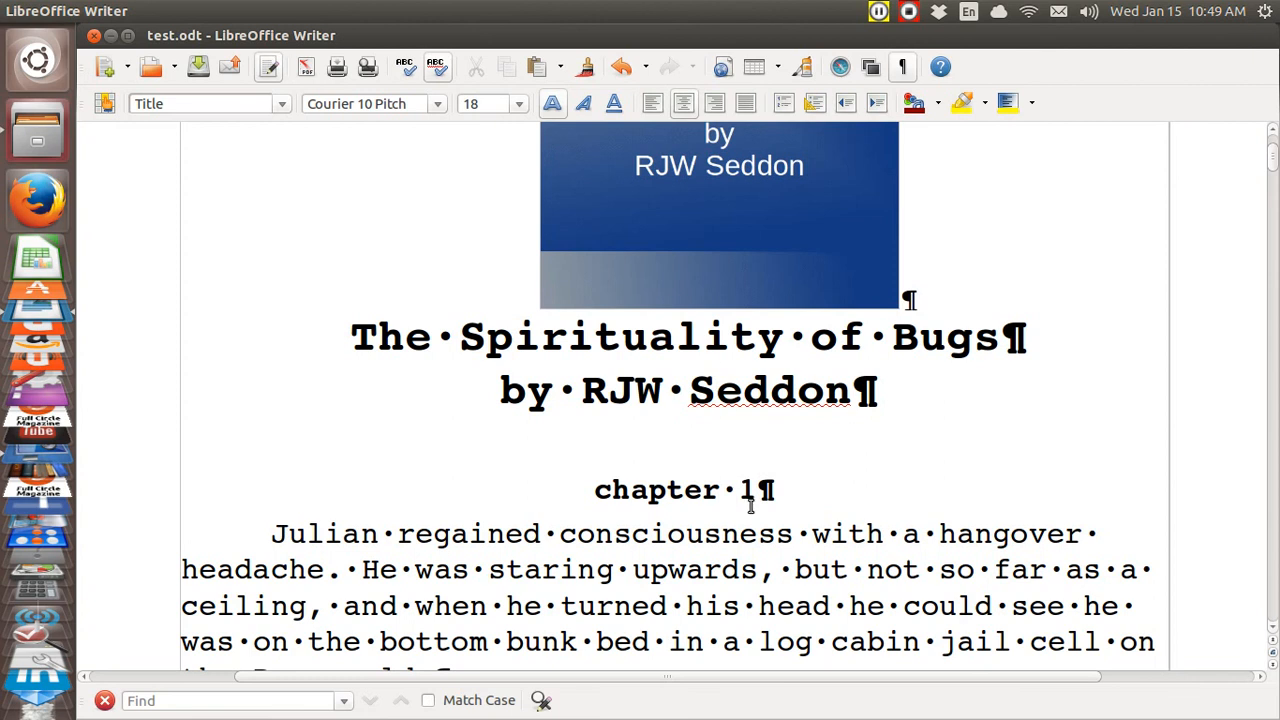
Add the line "Chapter 2" before the paragraph beginning "As he looked up awkwardly" and give it the Heading 1 style
key(Page_Down)
key(Page_Down)
key(Page_Down)
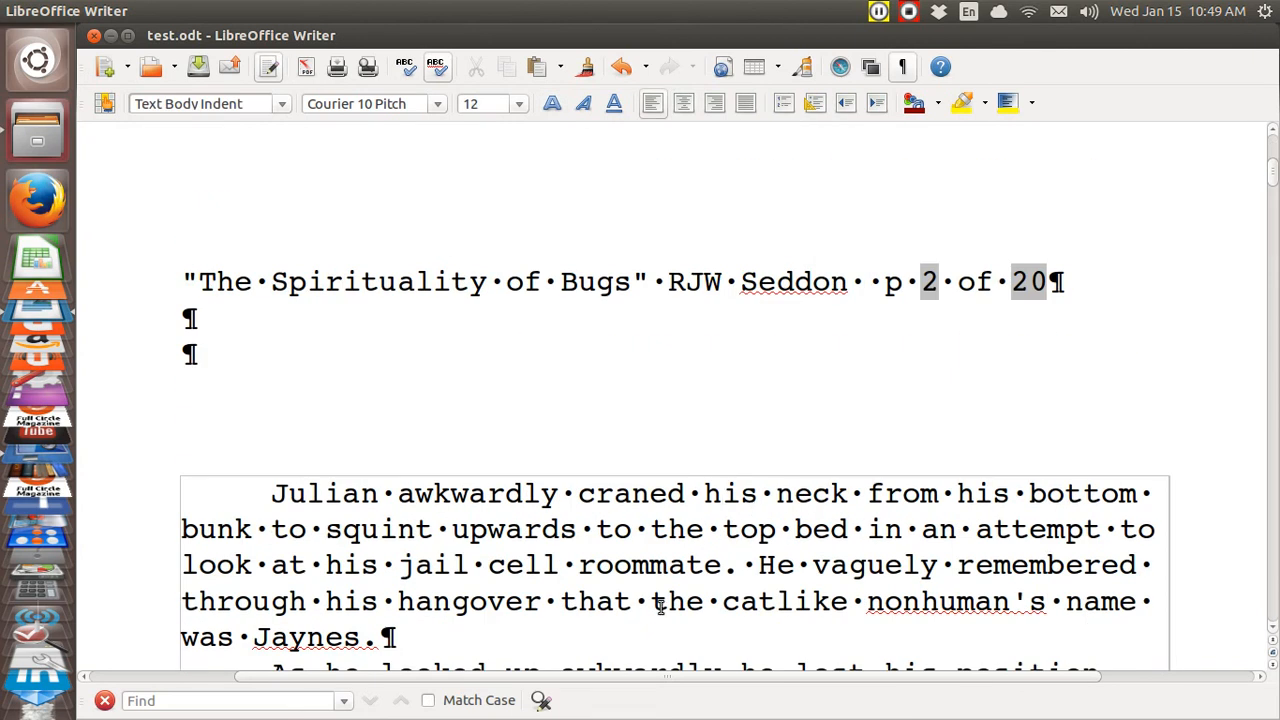
click(606, 629)
key(Return)
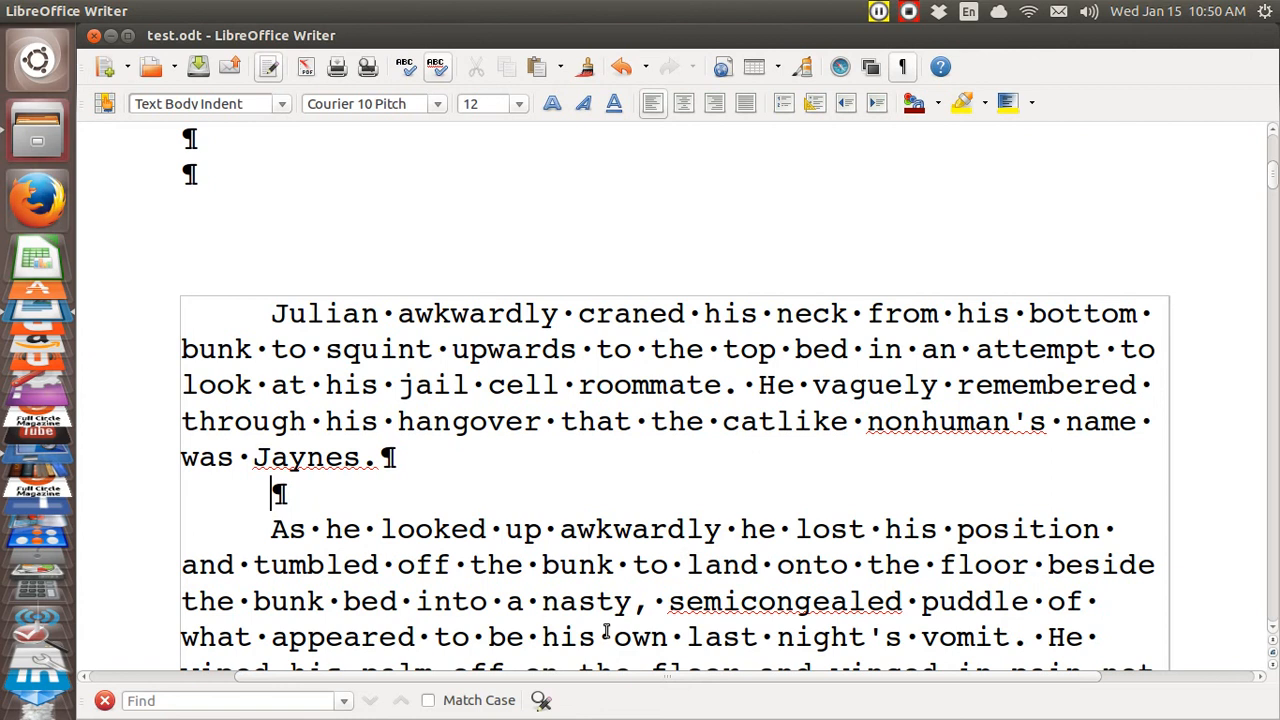
text(c)
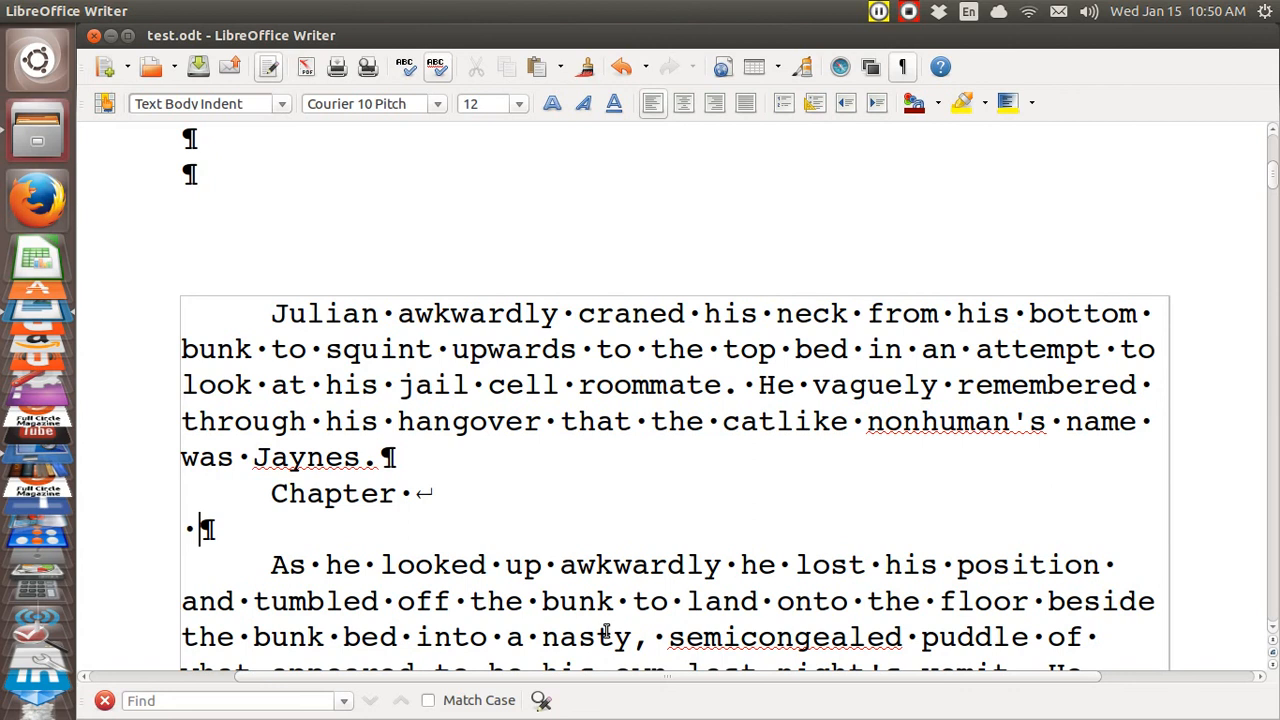
key(BackSpace)
key(BackSpace)
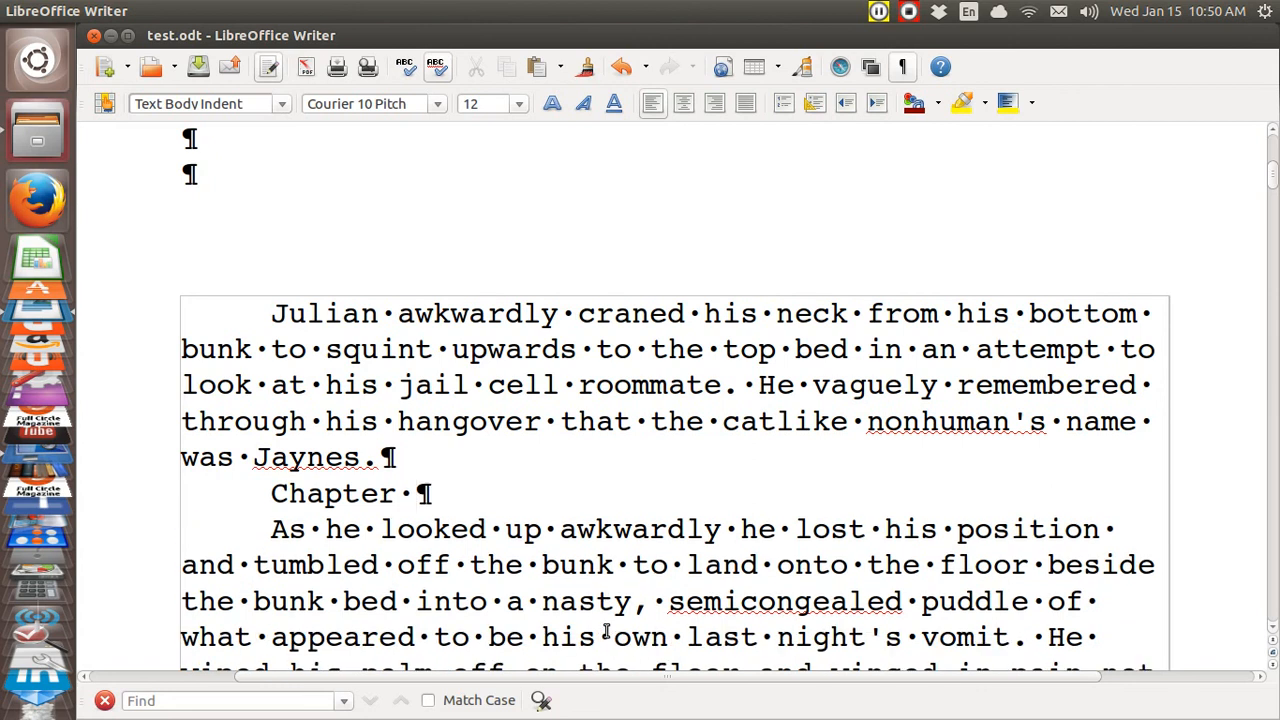
text(2)
key(ctrl+1)
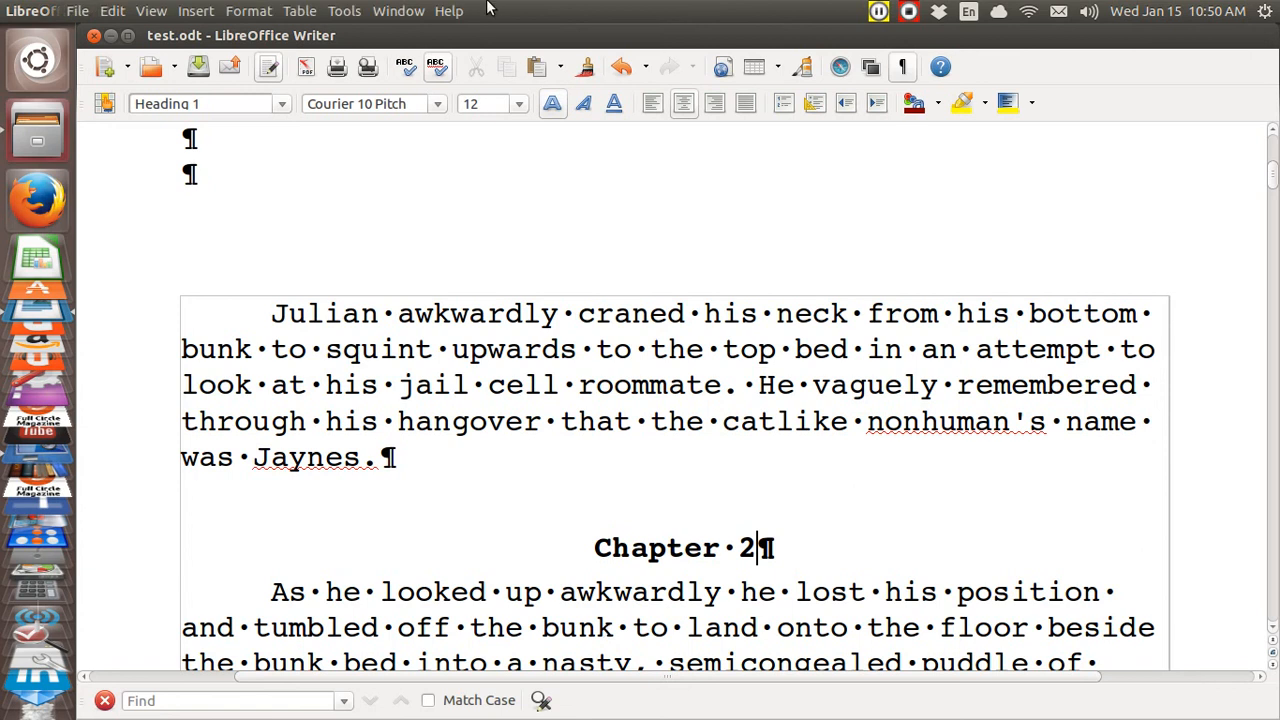
Look up the AutoCorrect replacement entry for ".c"
click(347, 13)
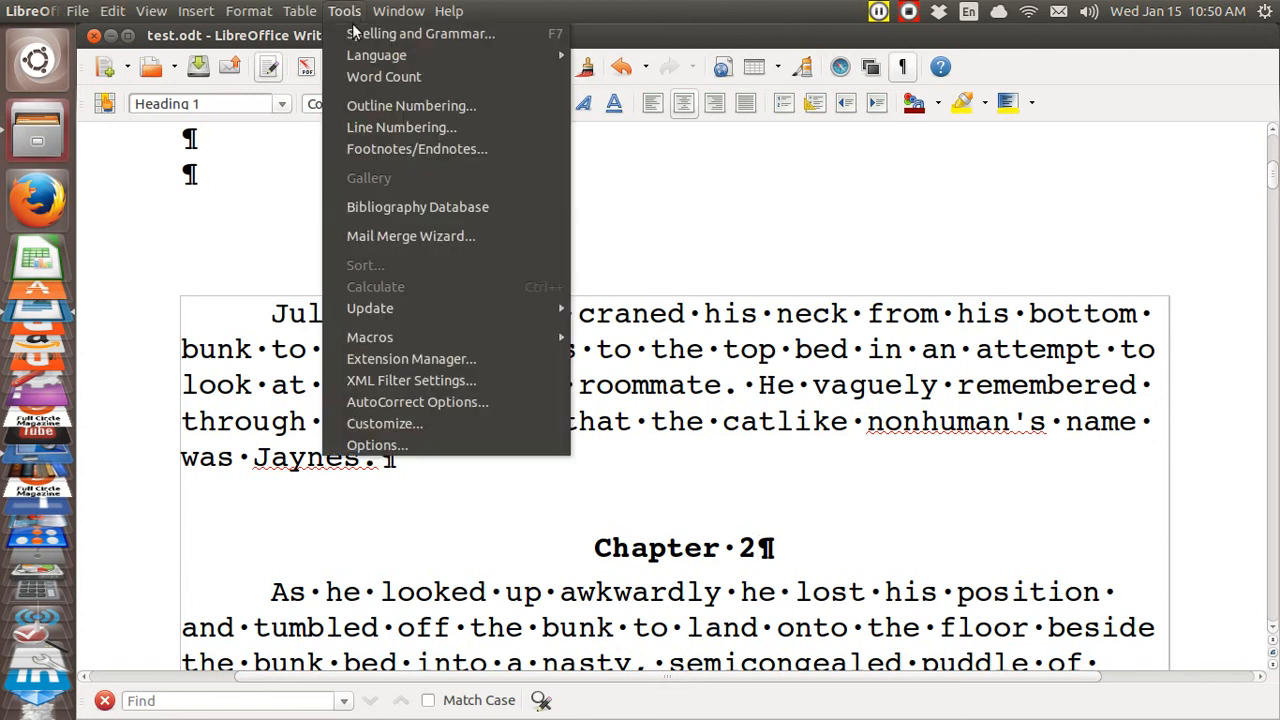
click(420, 402)
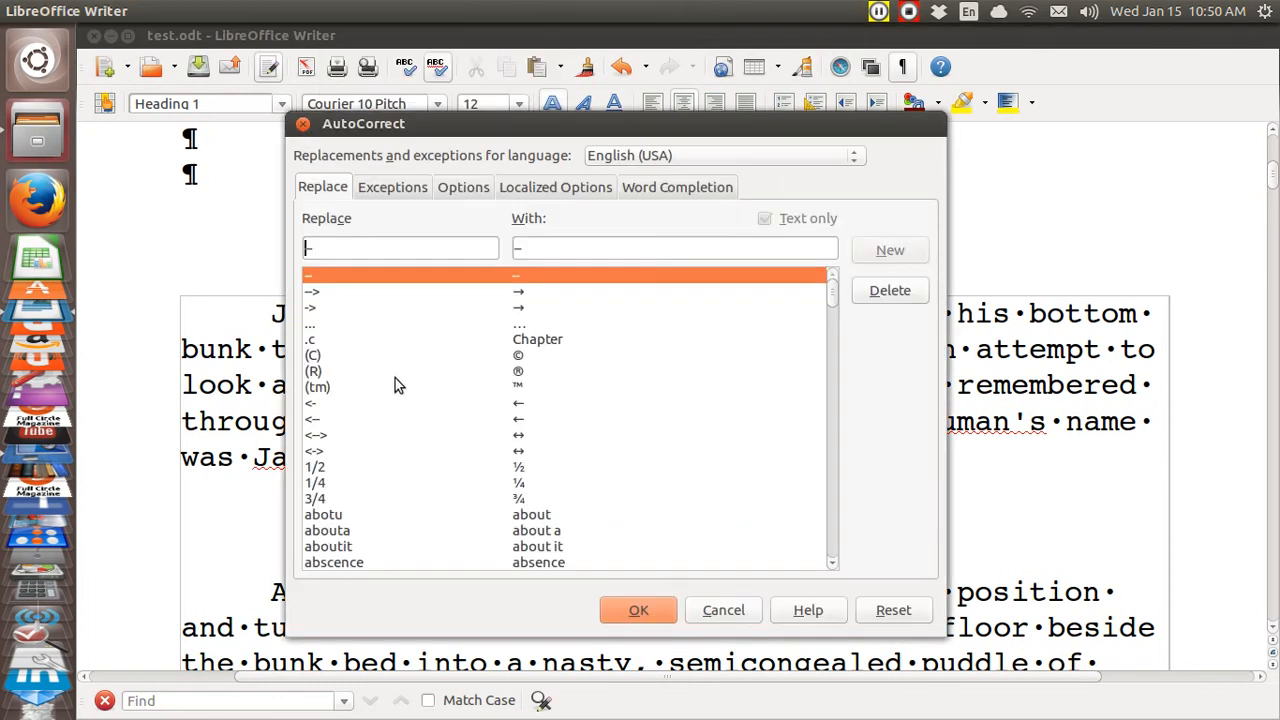
click(330, 343)
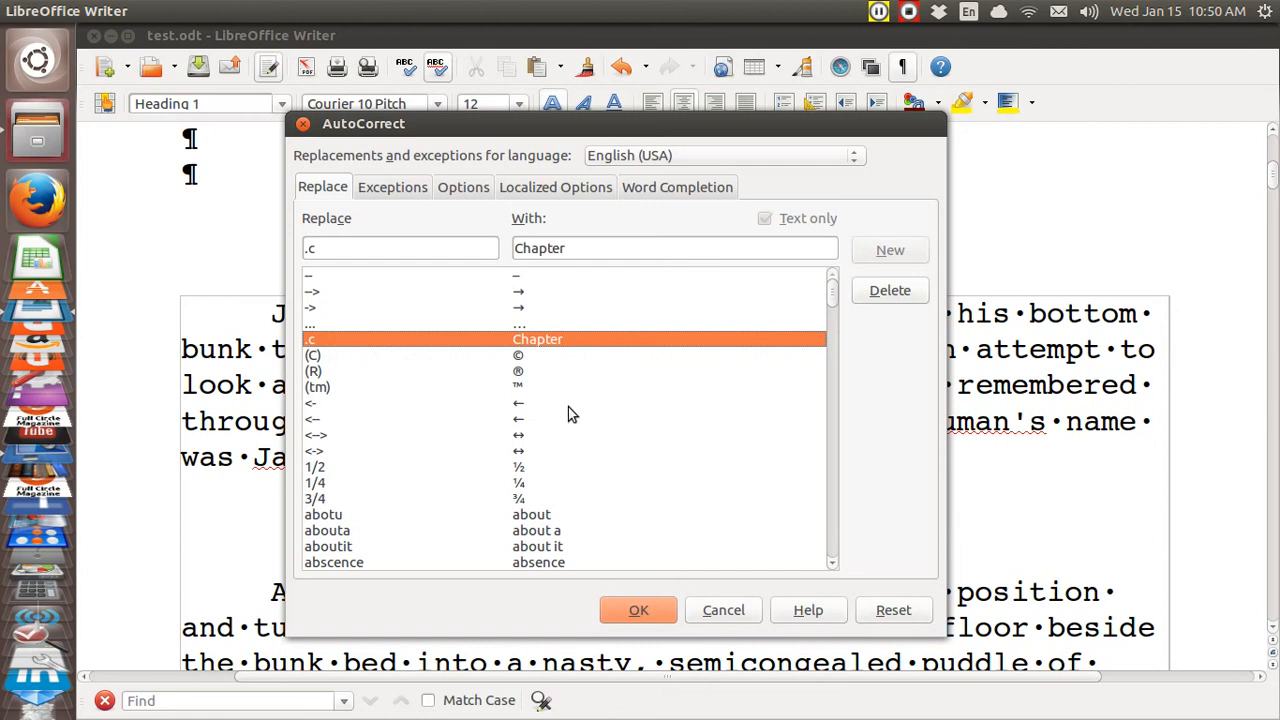
click(630, 610)
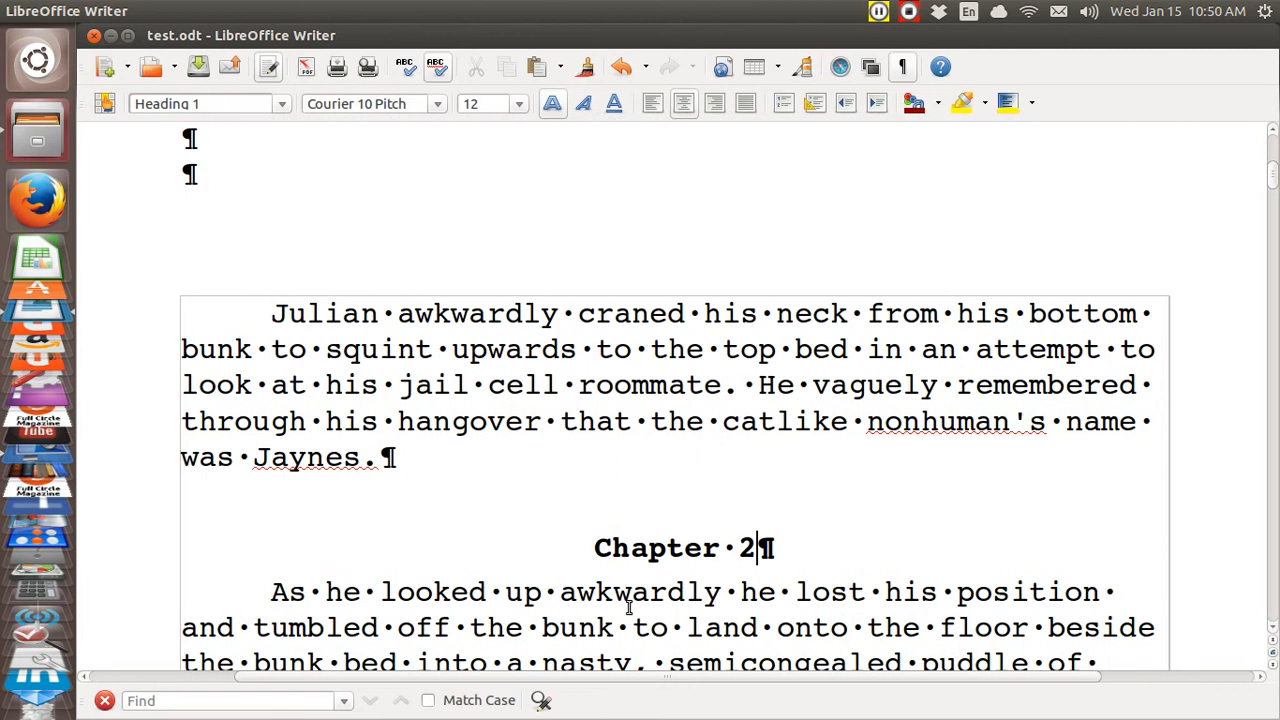
Add the line "Chapter 3" after the paragraph ending "How long will they hold us?" and give it the Heading 1 style
key(Page_Down)
key(Page_Down)
key(Page_Down)
key(Page_Down)
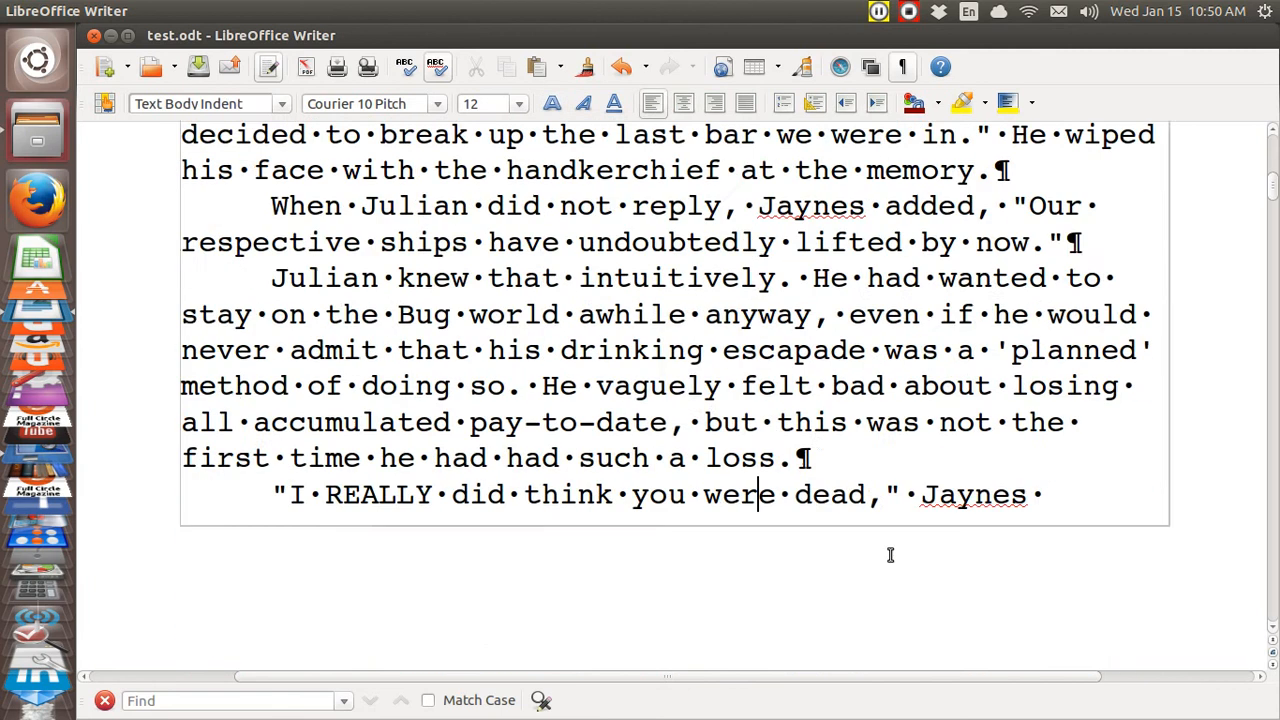
key(Page_Down)
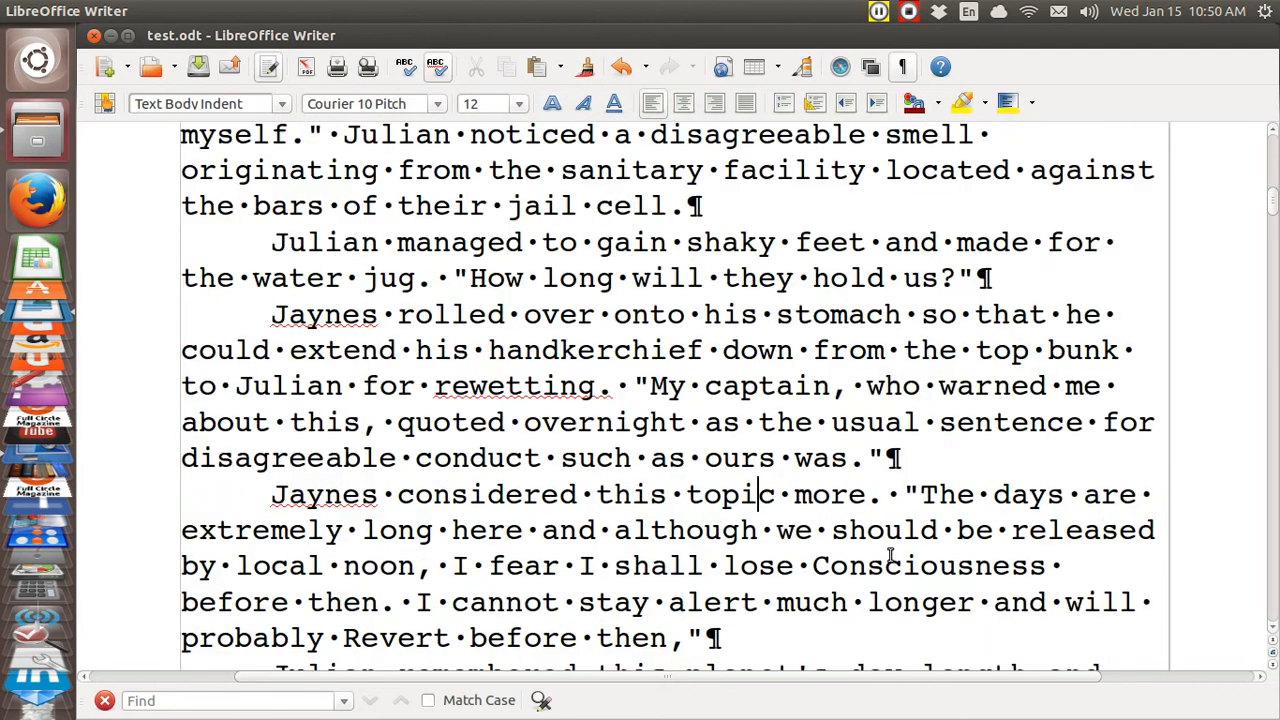
click(1021, 289)
key(Return)
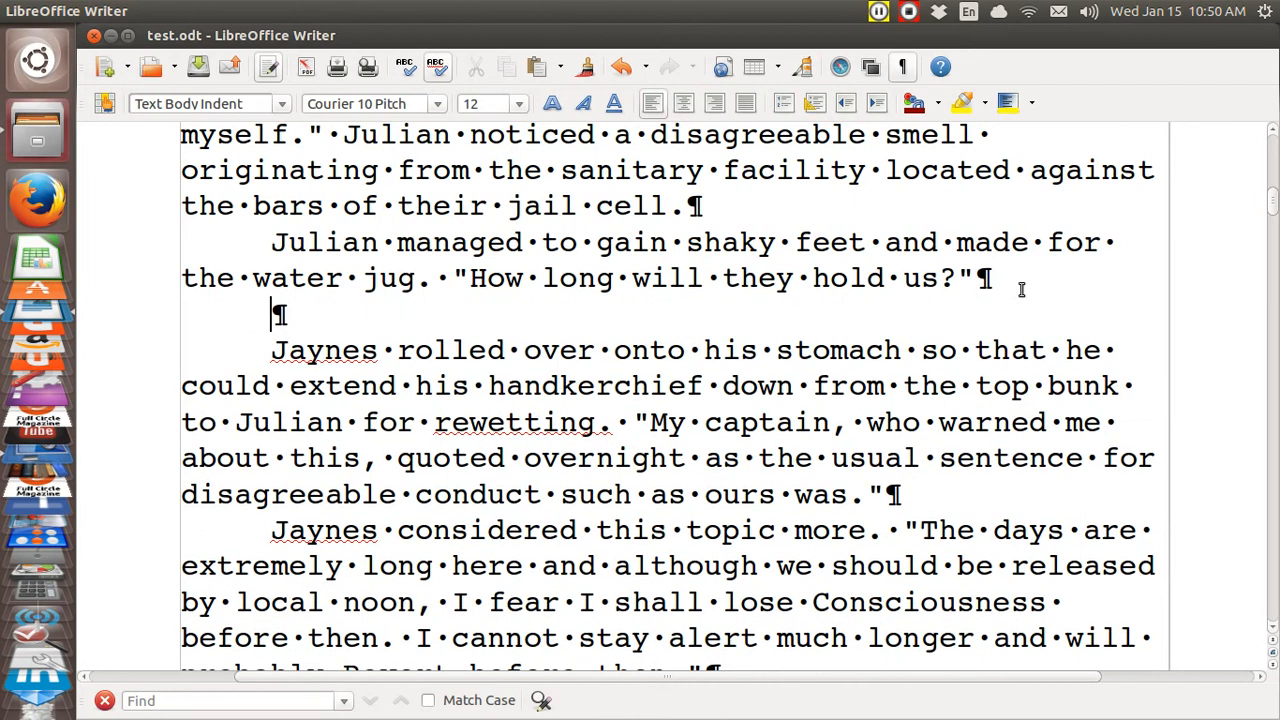
text(.c)
key(BackSpace)
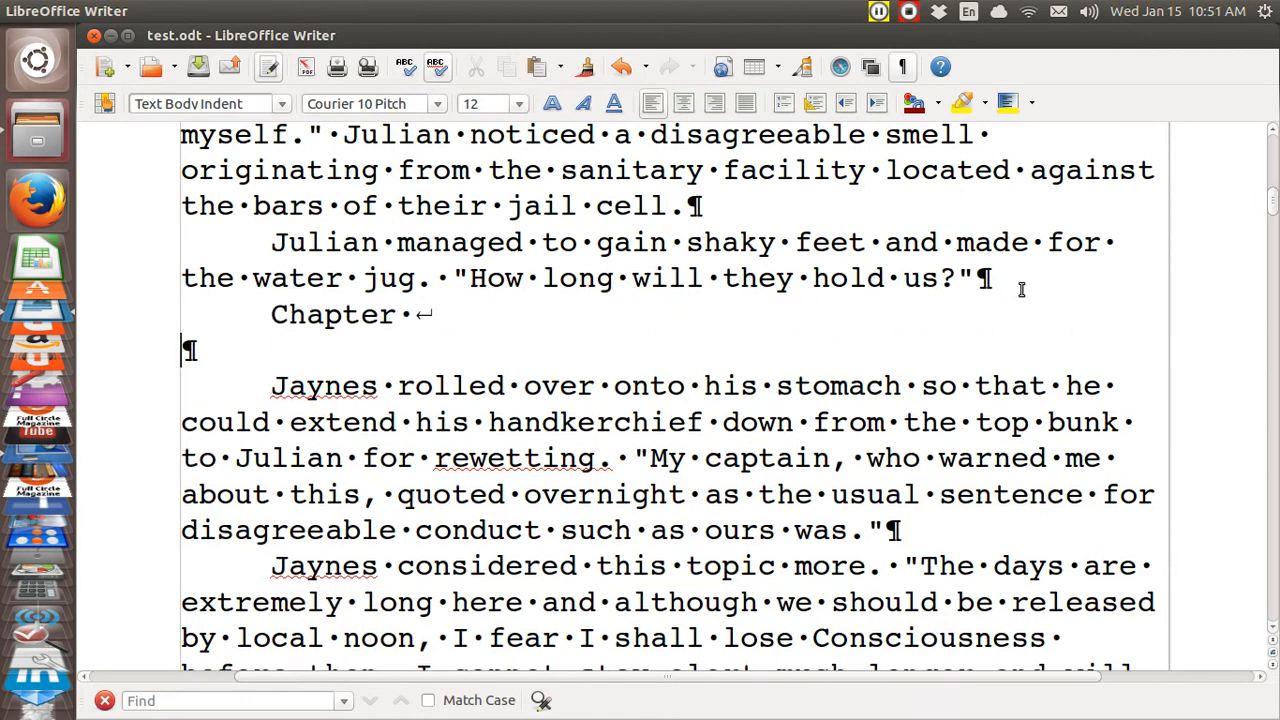
key(BackSpace)
text(3)
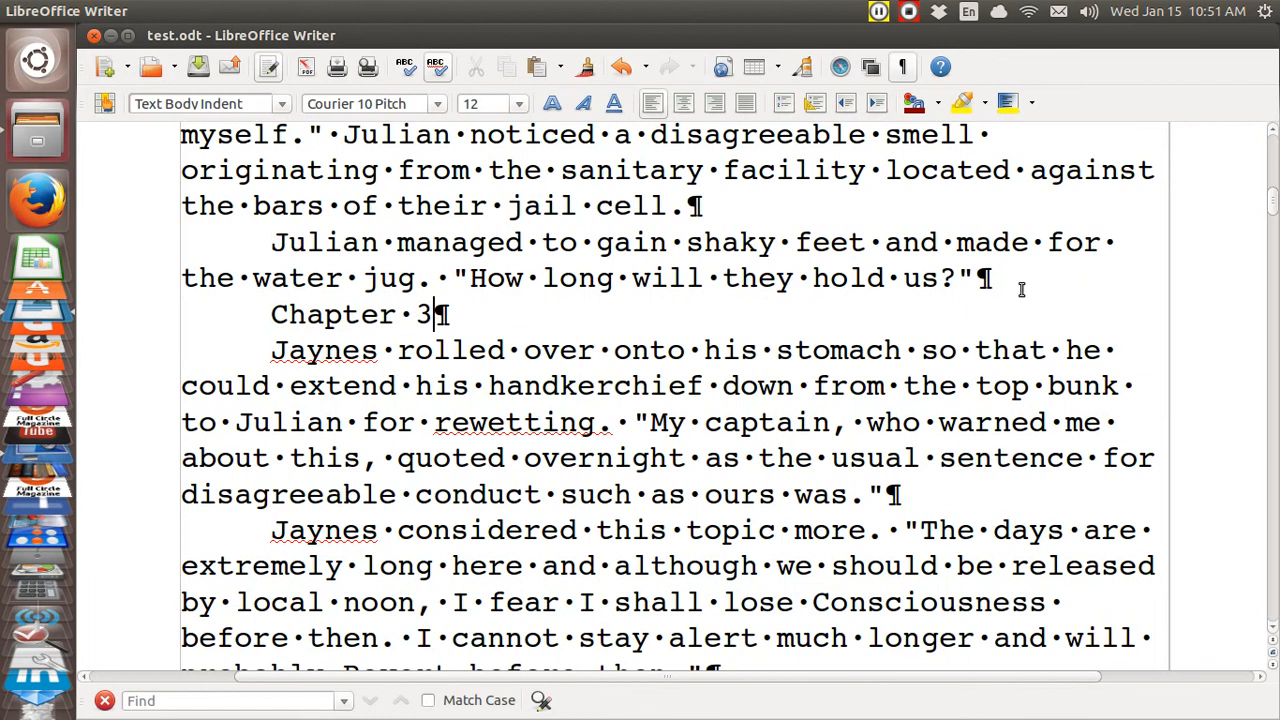
key(ctrl+1)
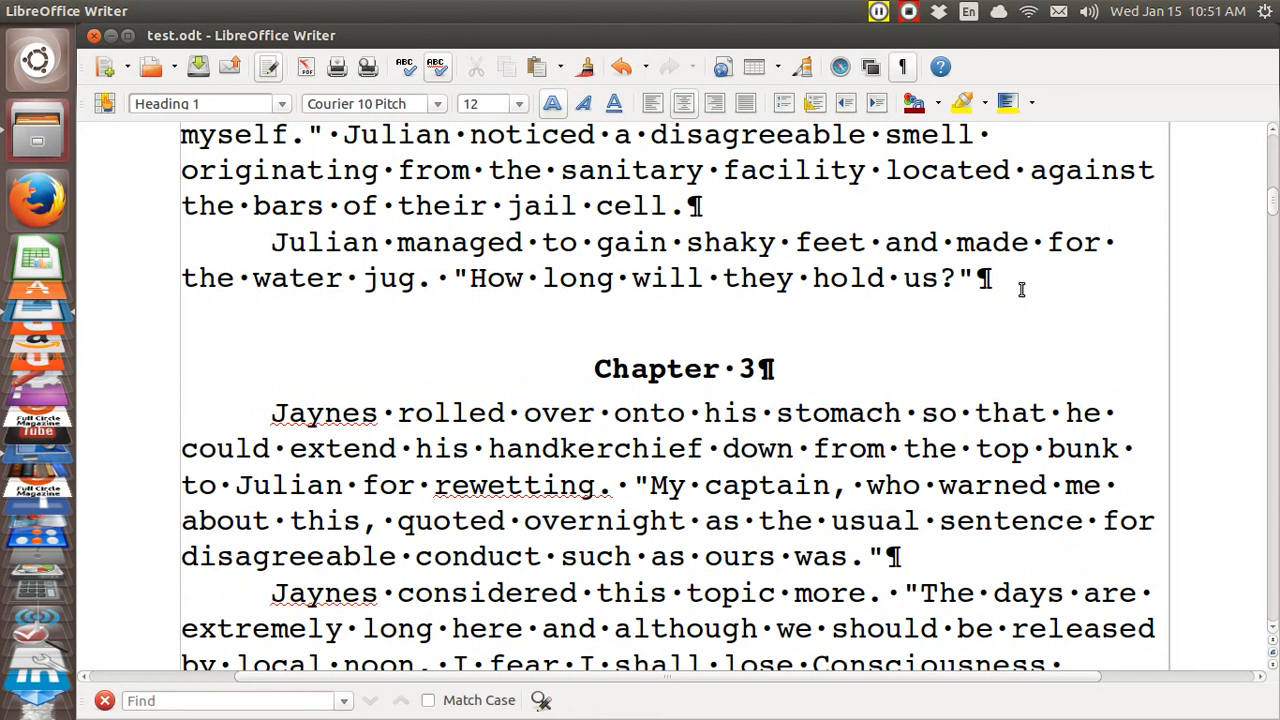
Check the Navigator for headings and assign the Heading 1 paragraph style to outline numbering level 1
key(F5)
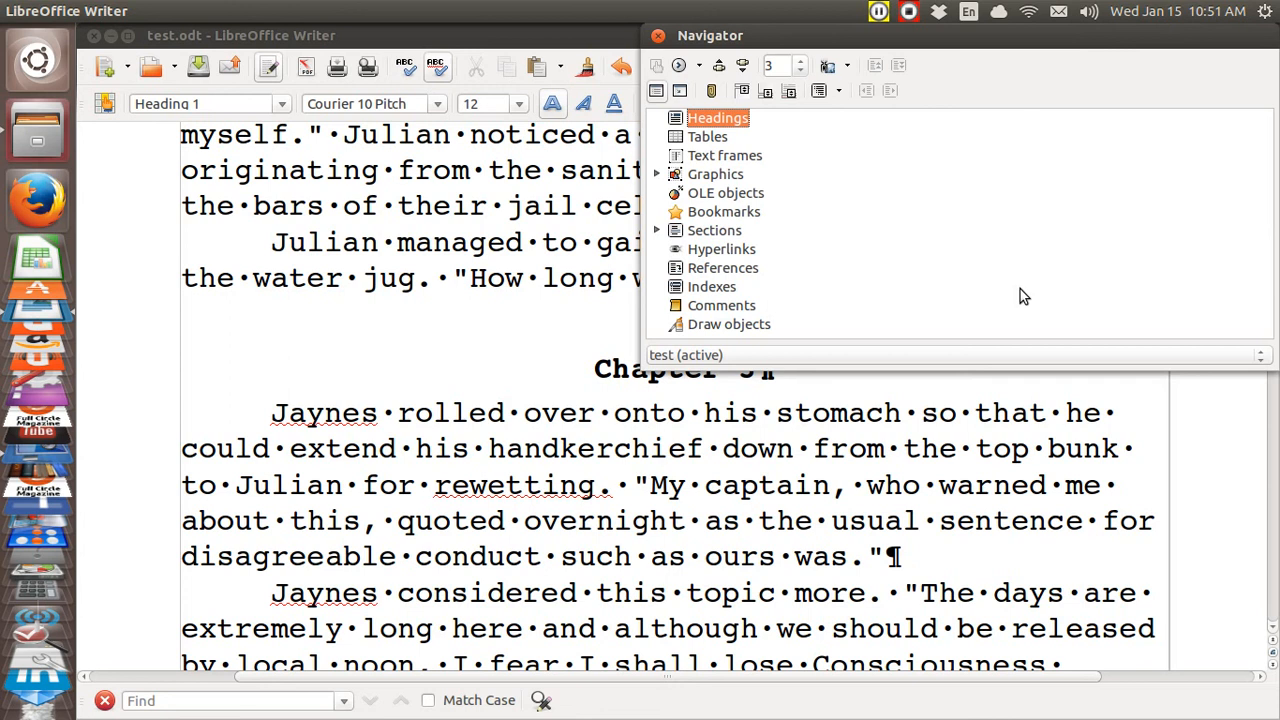
click(658, 36)
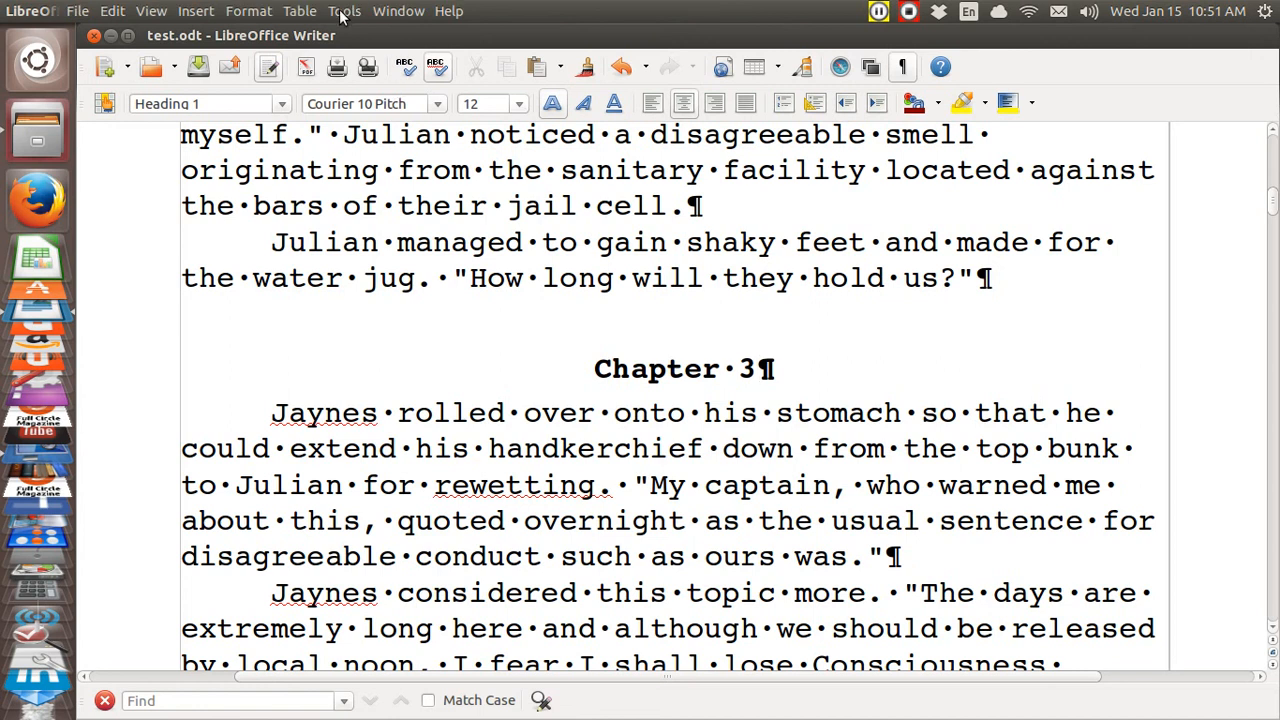
click(343, 12)
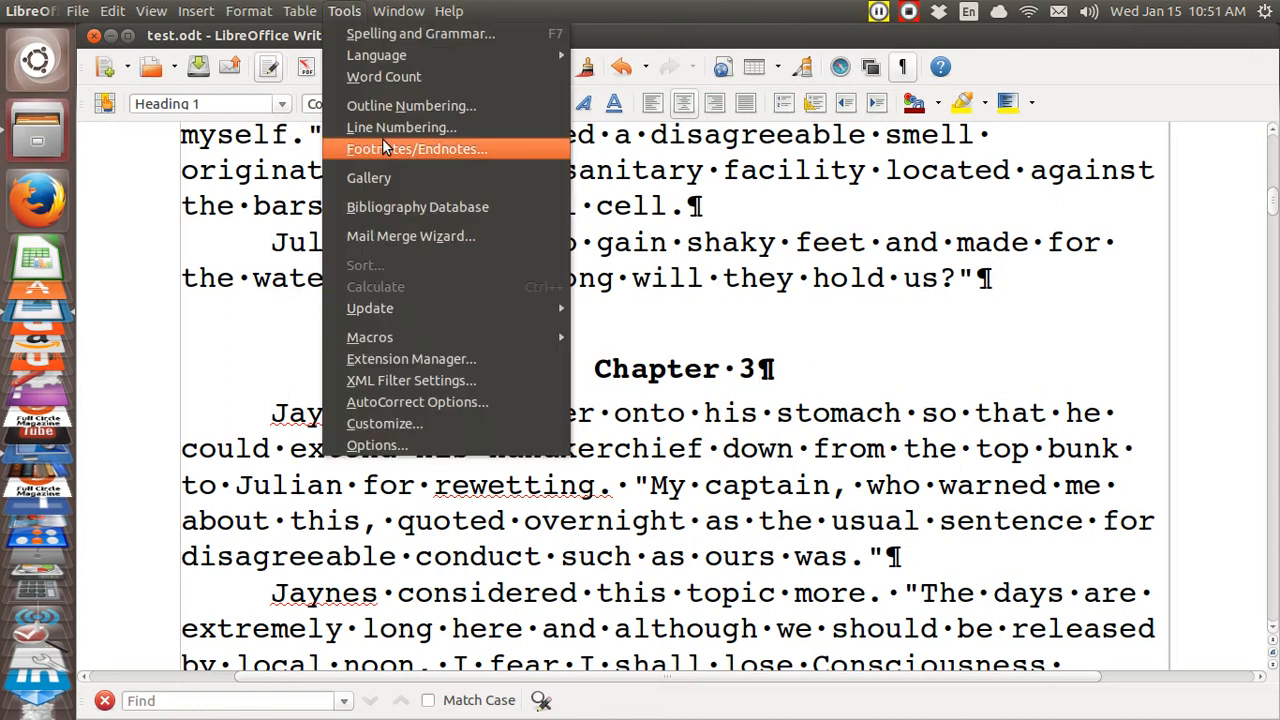
click(390, 106)
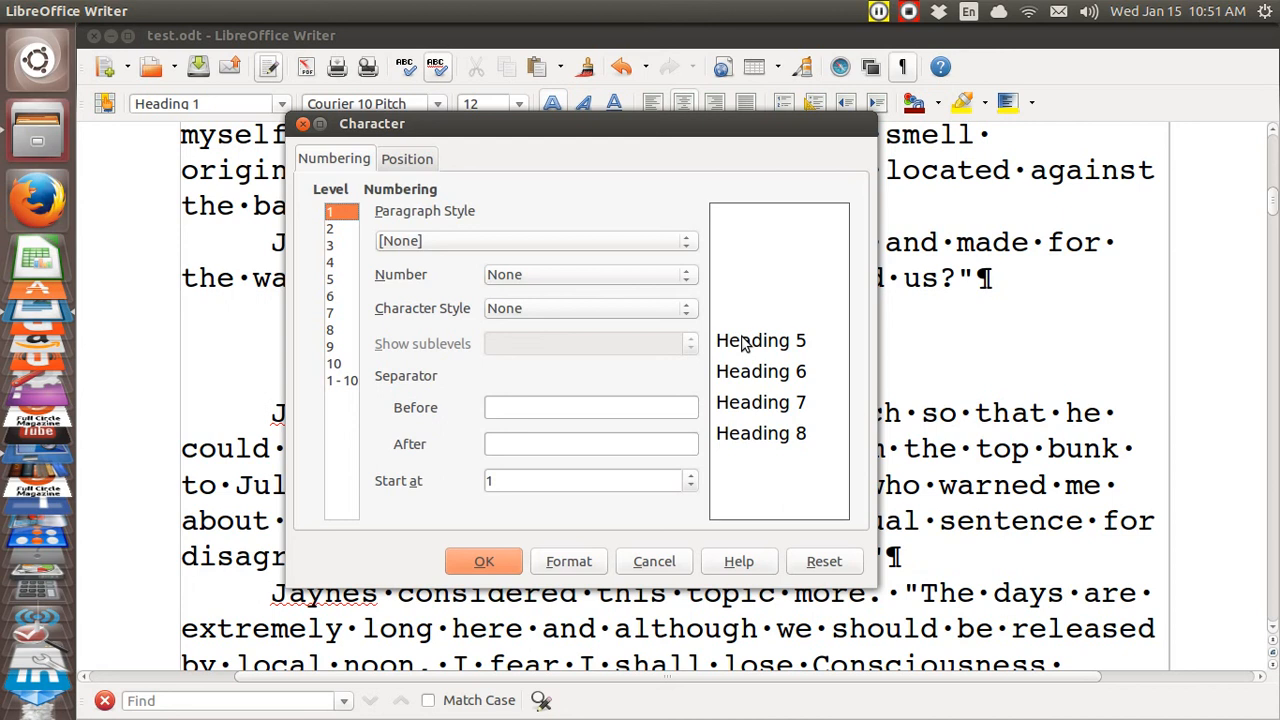
click(688, 247)
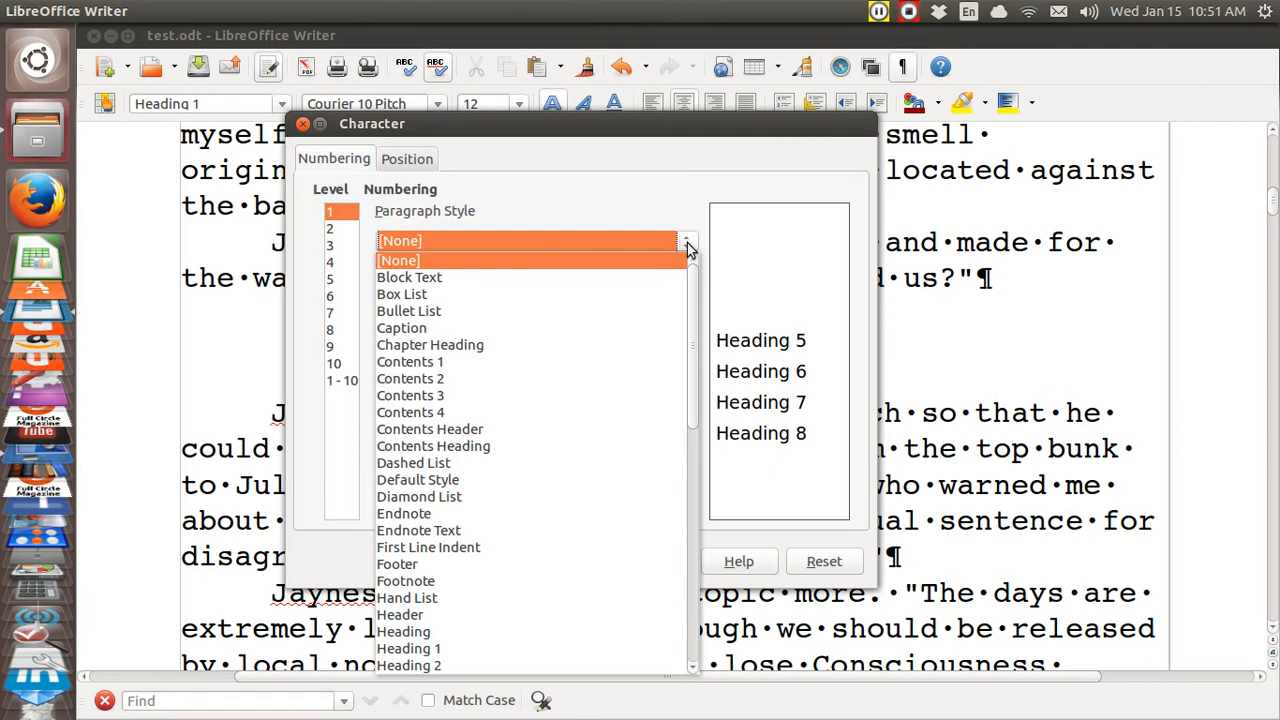
click(559, 649)
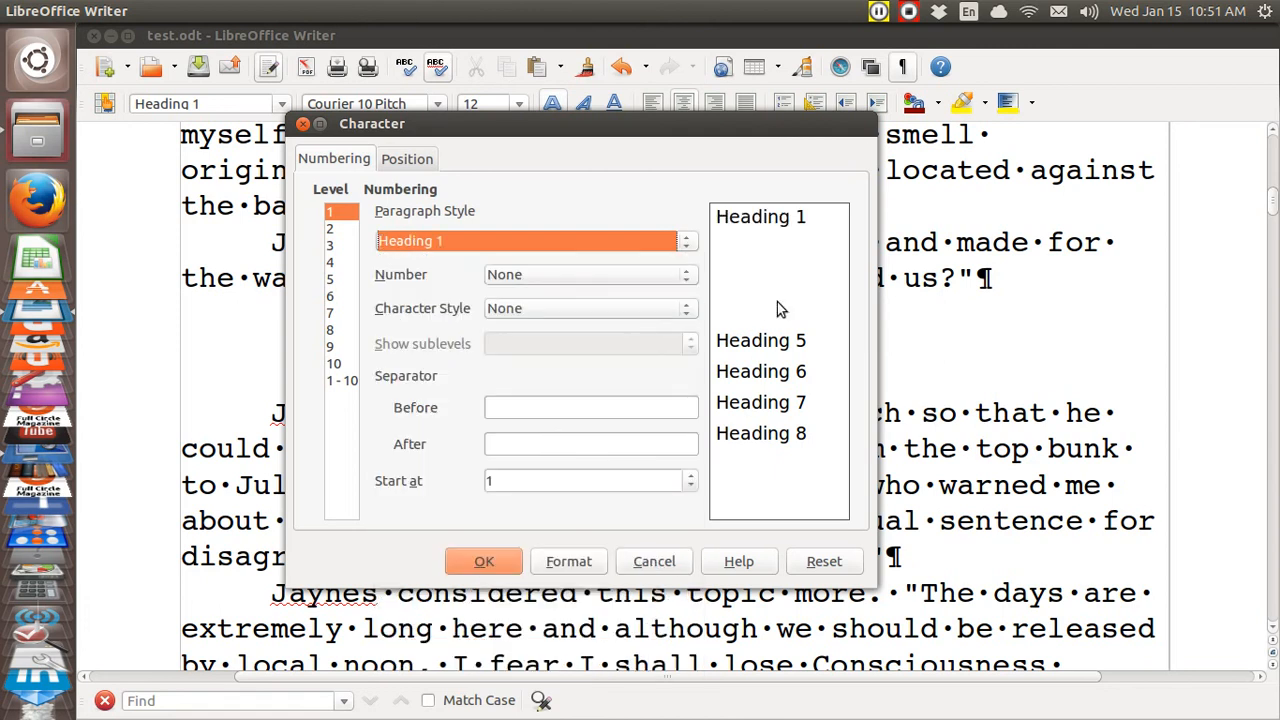
click(496, 563)
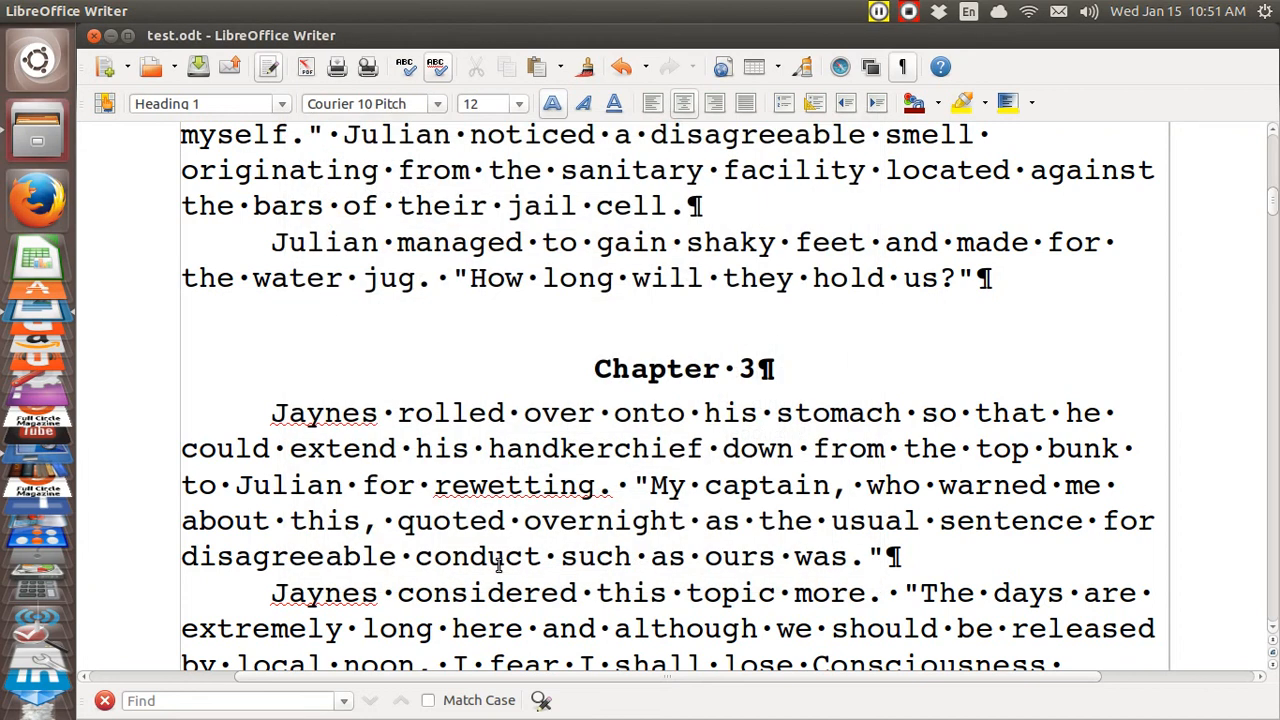
Examine the headings in the Navigator and use it to jump to Chapter 2 and Chapter 3
key(F5)
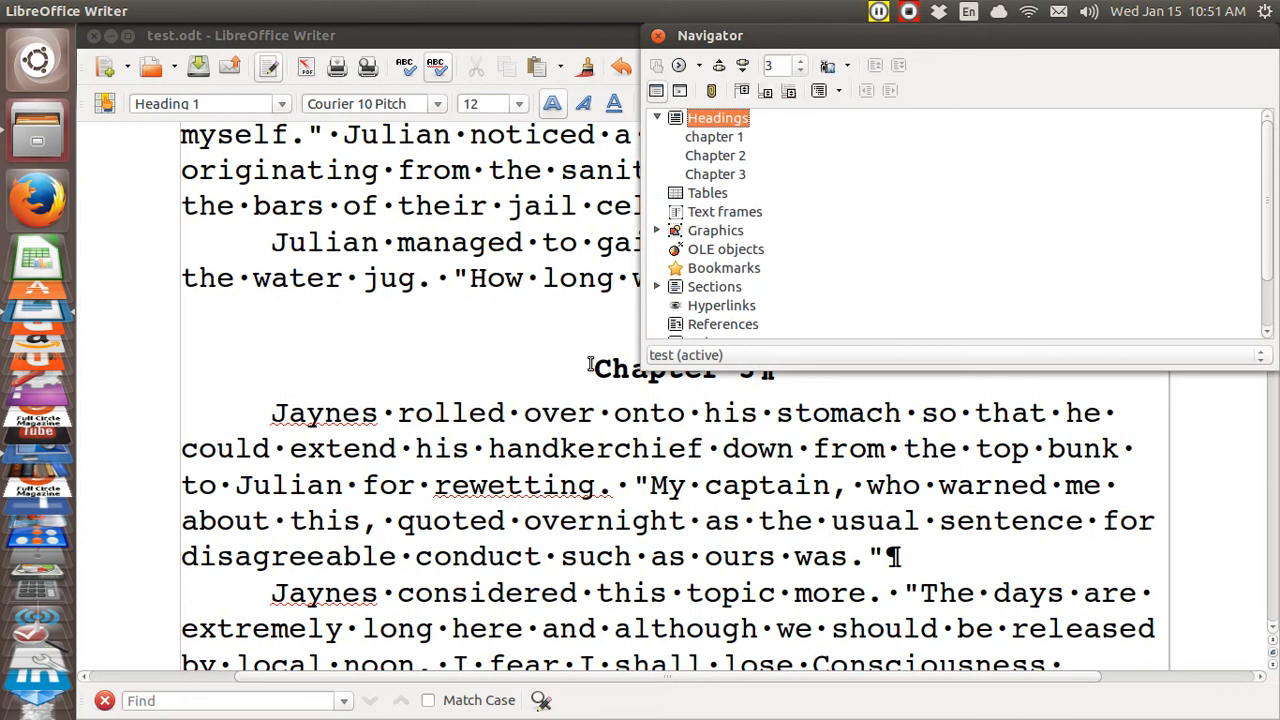
click(713, 140)
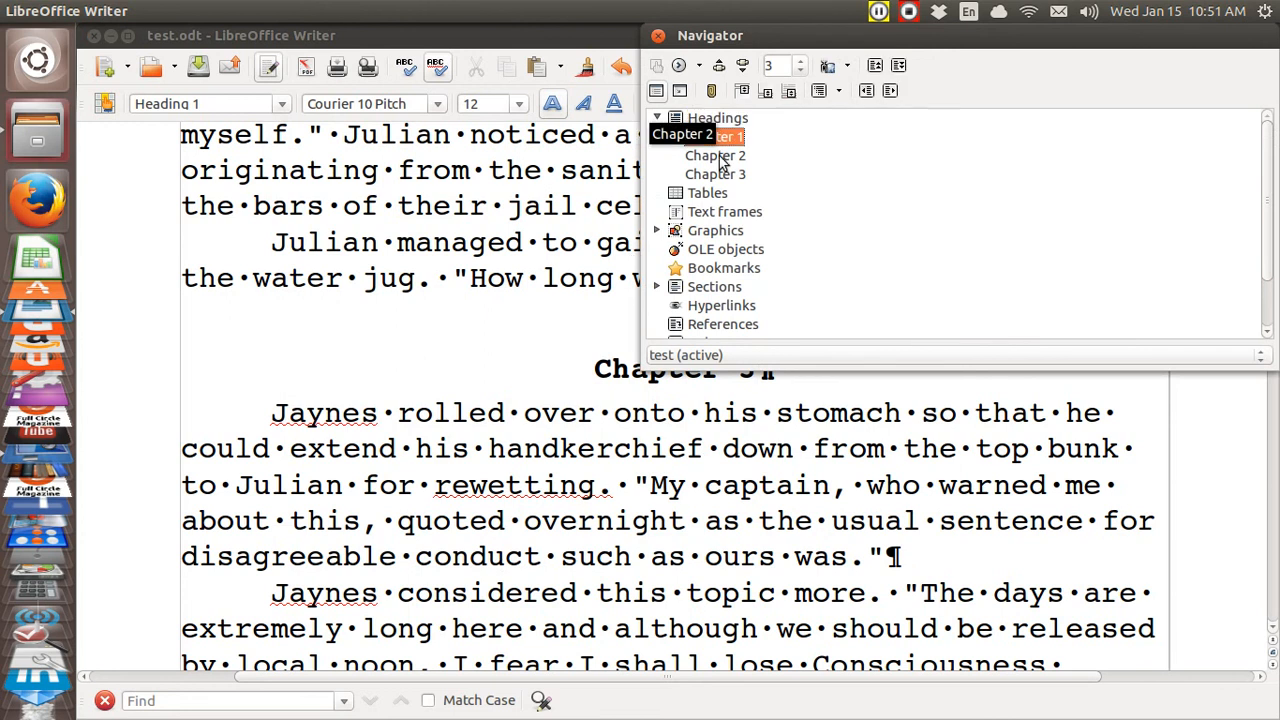
double_click(717, 156)
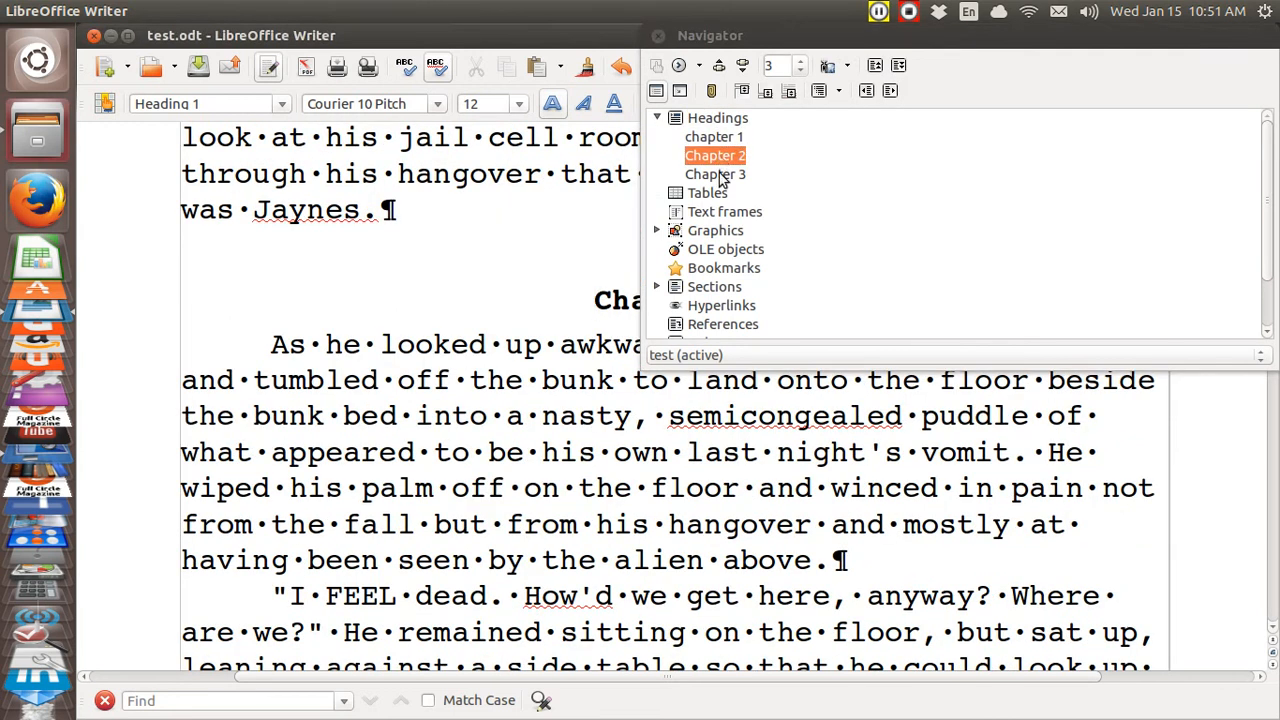
click(718, 174)
double_click(718, 174)
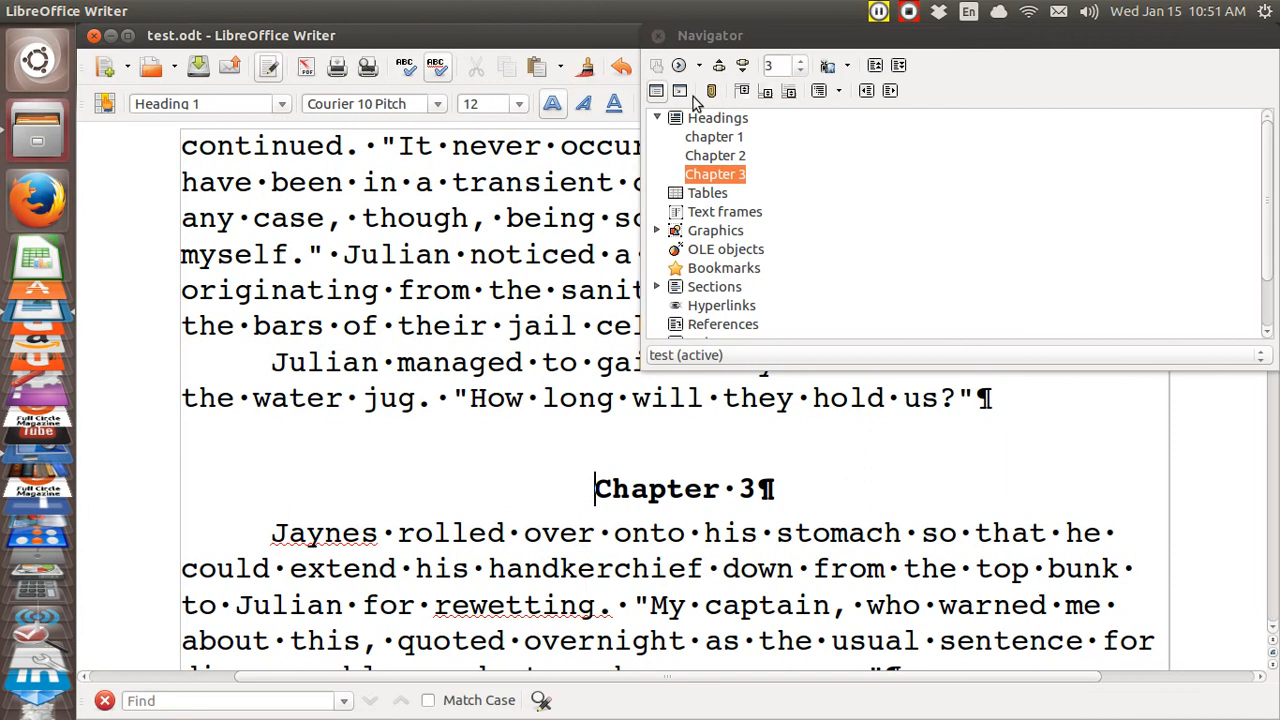
click(658, 36)
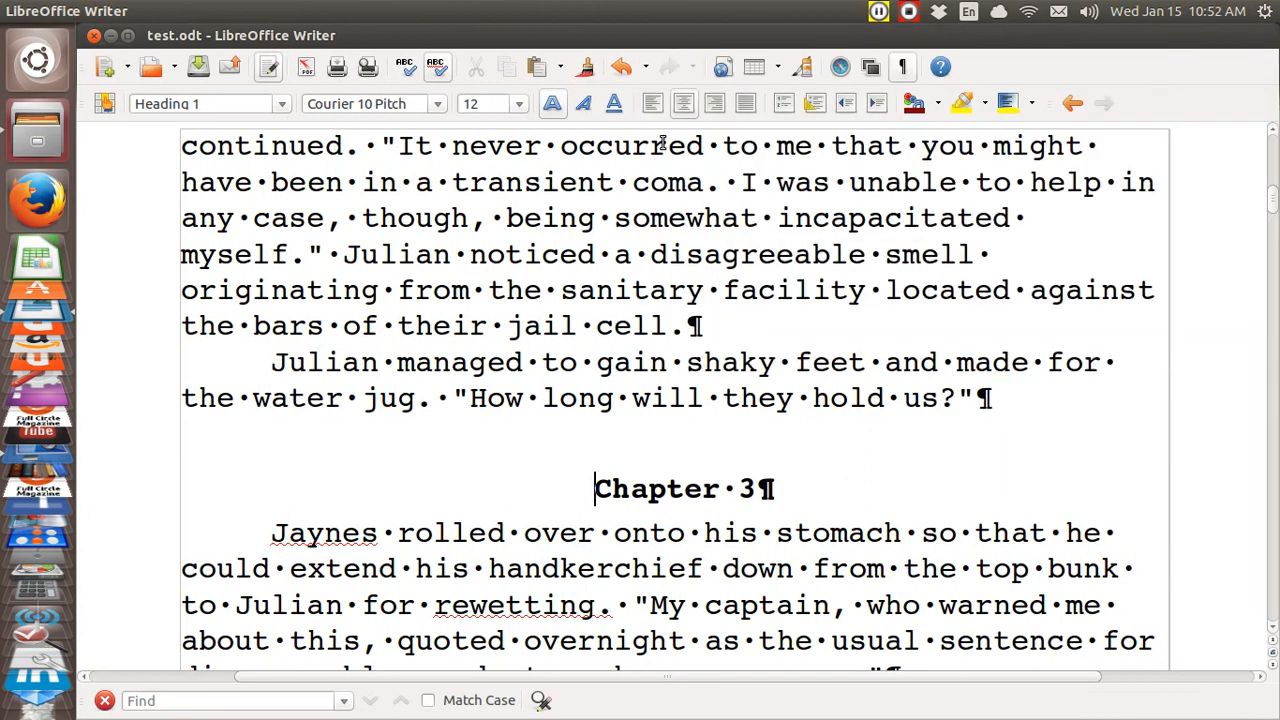
Insert the box-elder-bug picture from the bugs folder in a new paragraph below the chapter 1 heading
key(ctrl+Home)
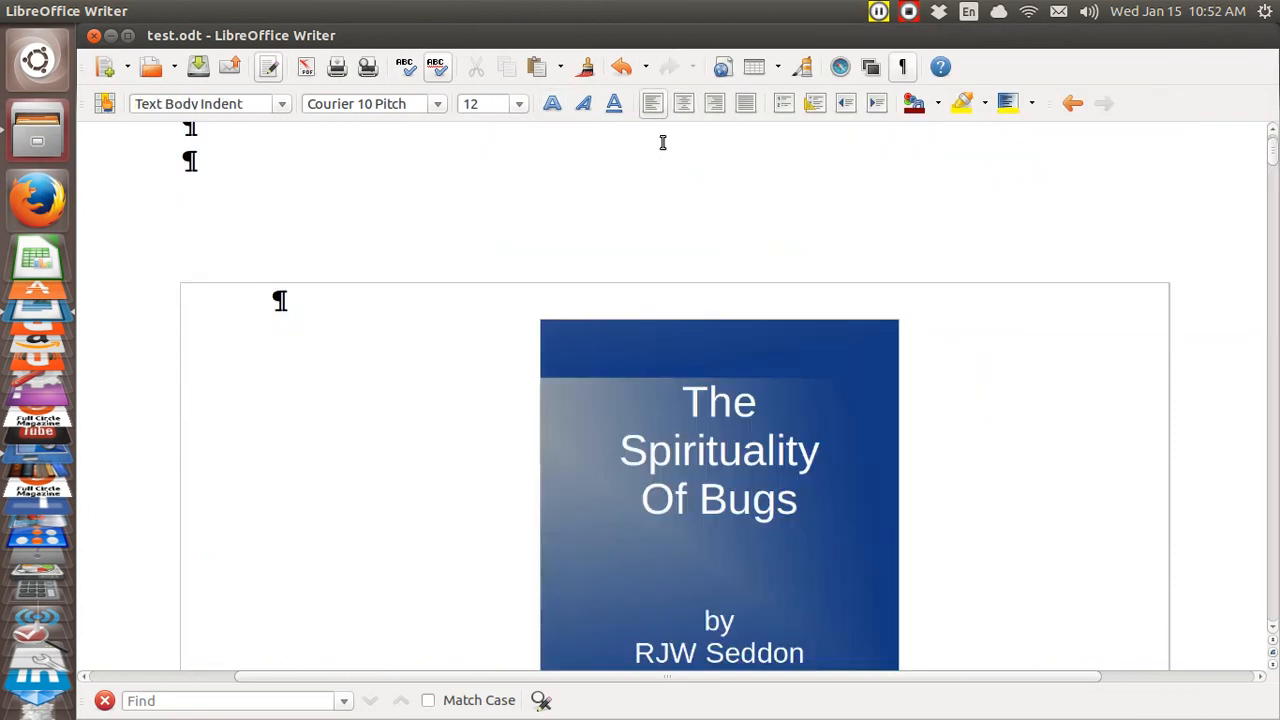
key(Down)
key(Down)
key(Down)
key(Down)
key(Down)
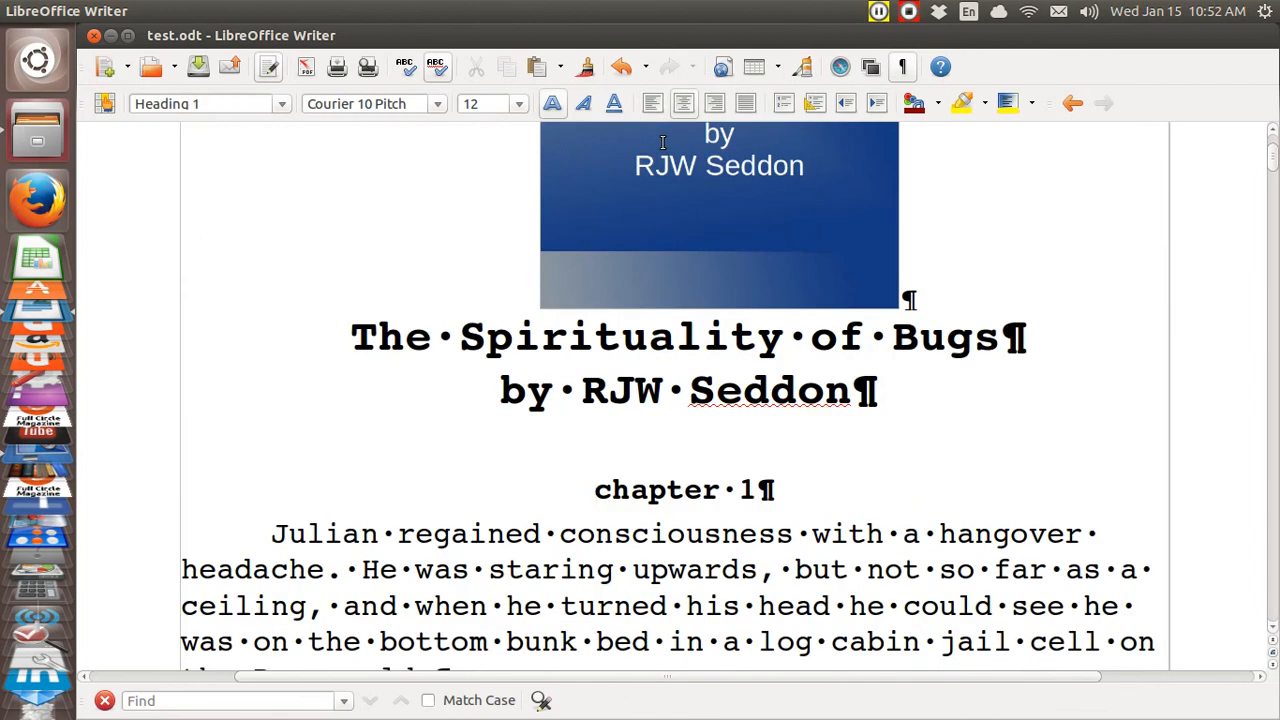
click(798, 490)
key(Return)
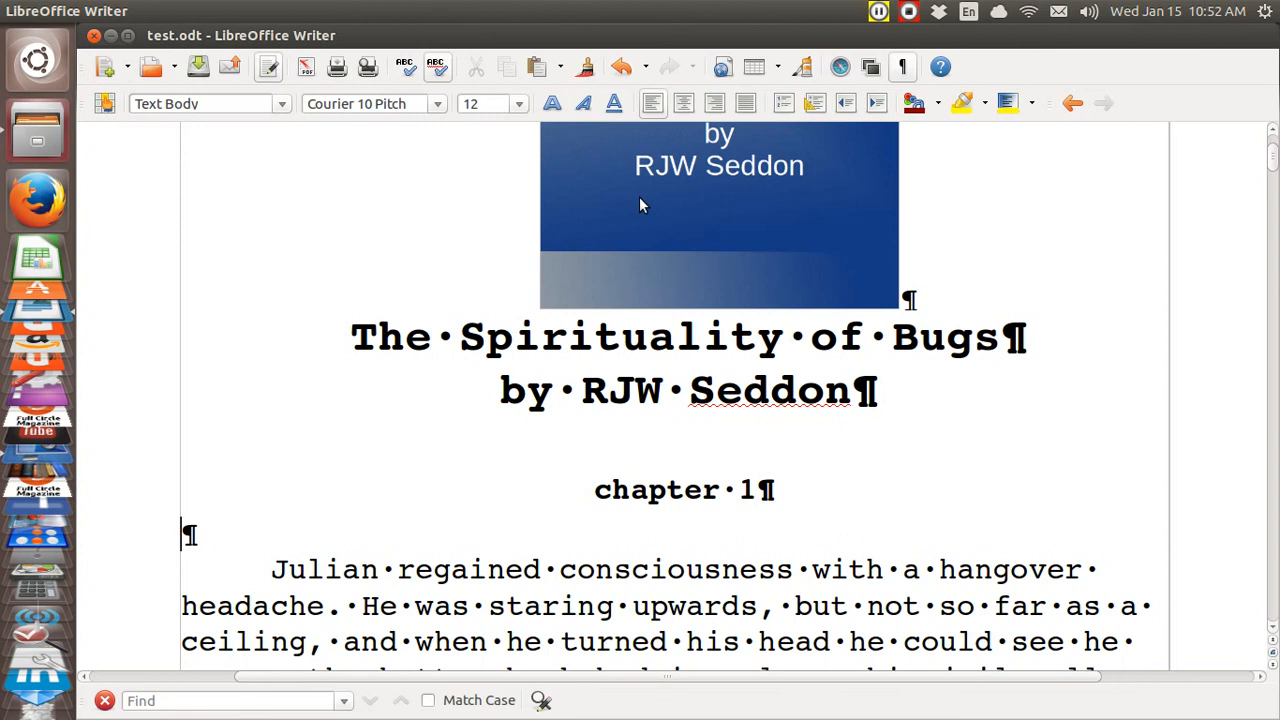
click(195, 11)
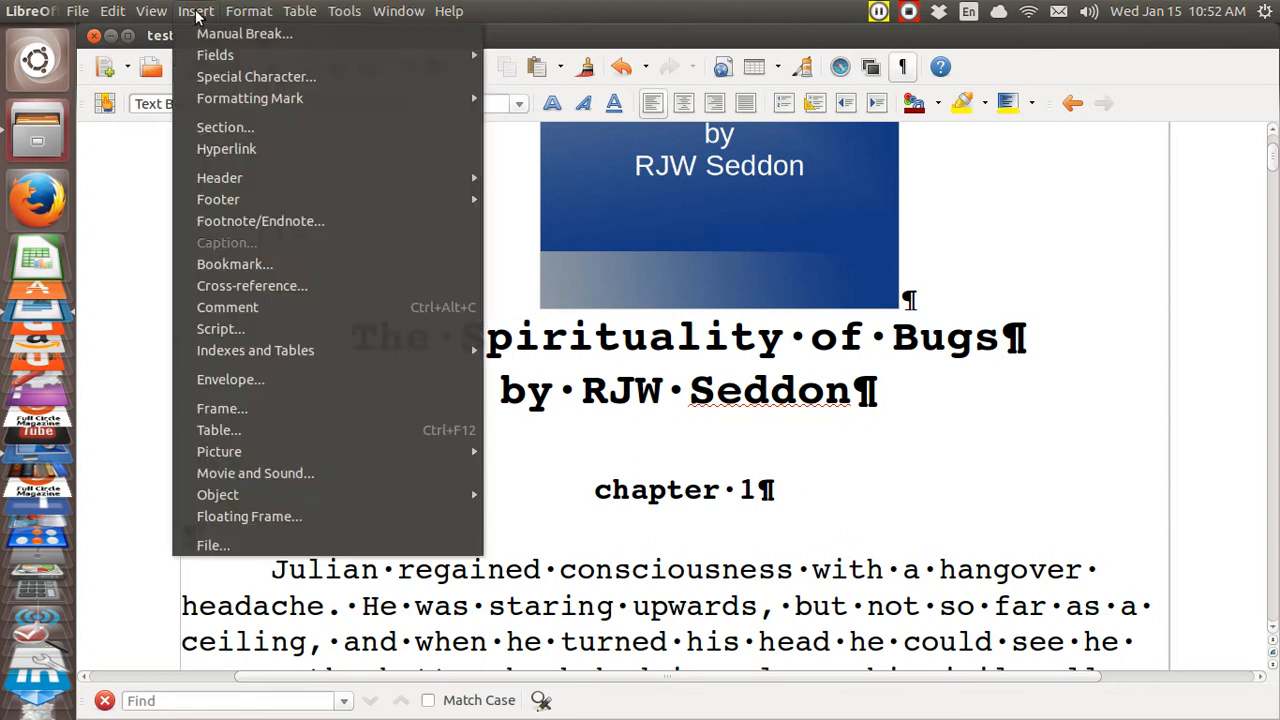
mouse_move(242, 454)
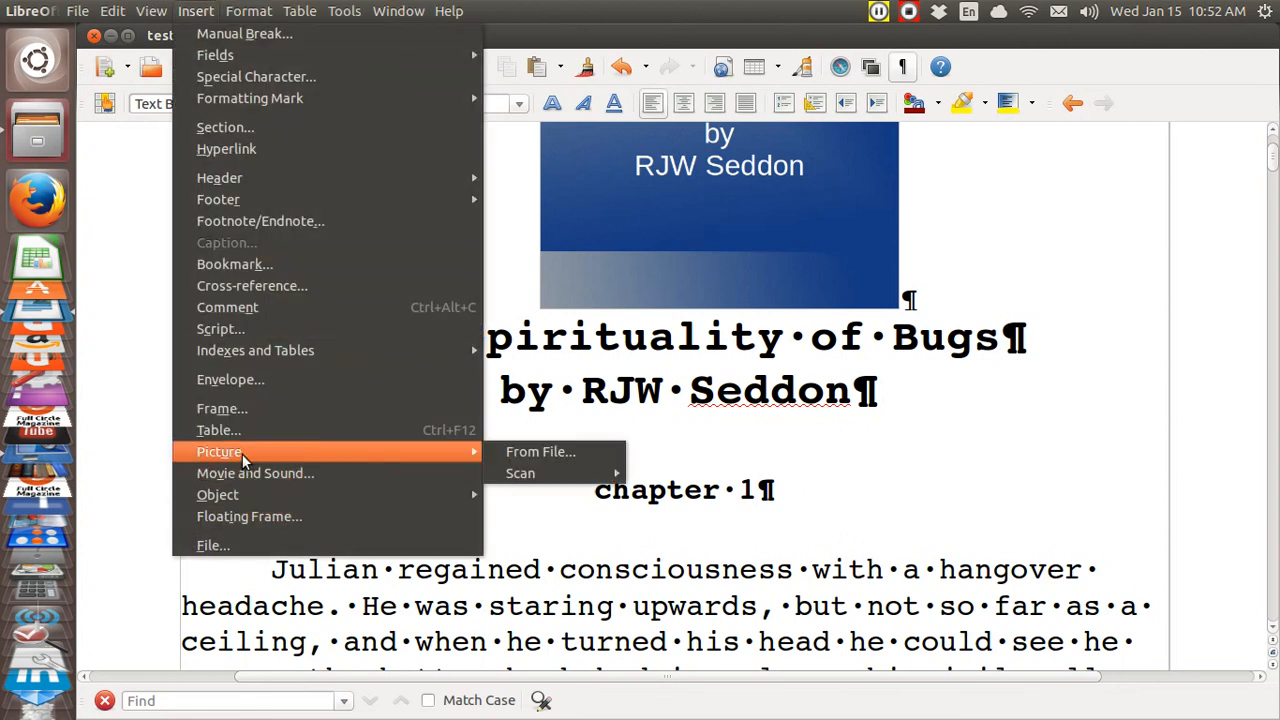
click(494, 454)
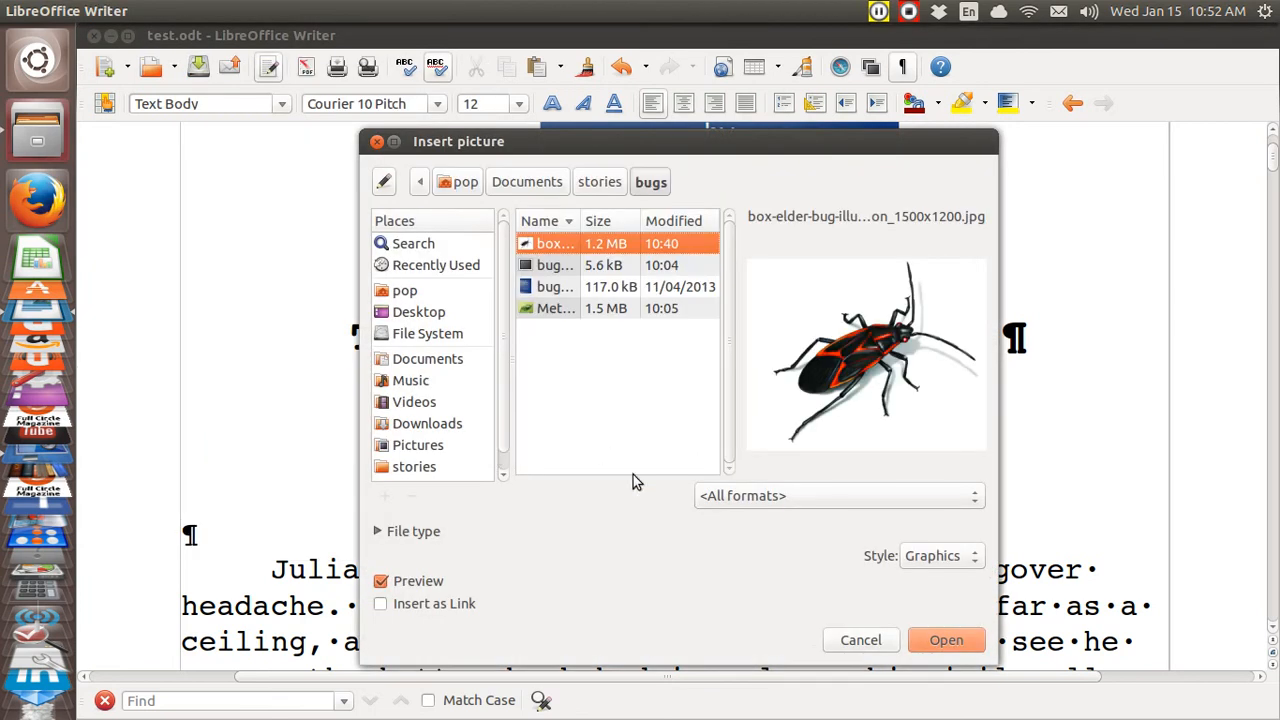
click(945, 641)
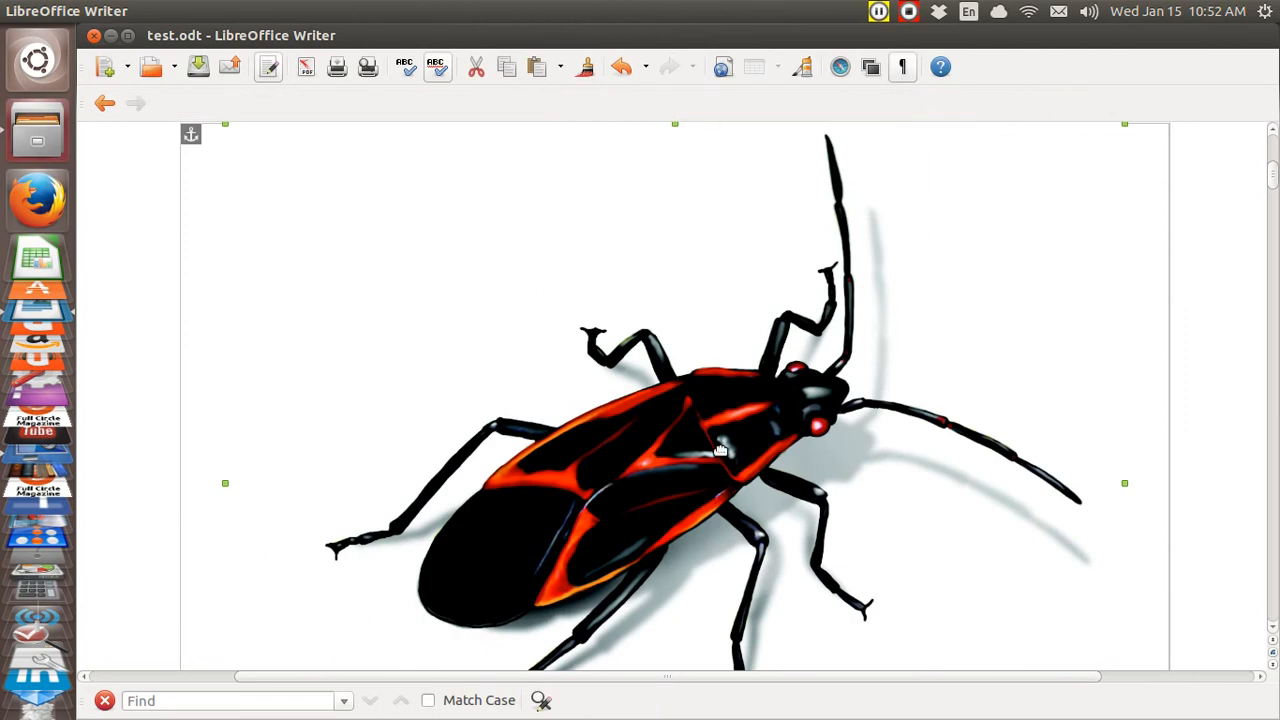
Set the box-elder-bug picture's width to 1 inch, keeping its proportions
right_click(720, 450)
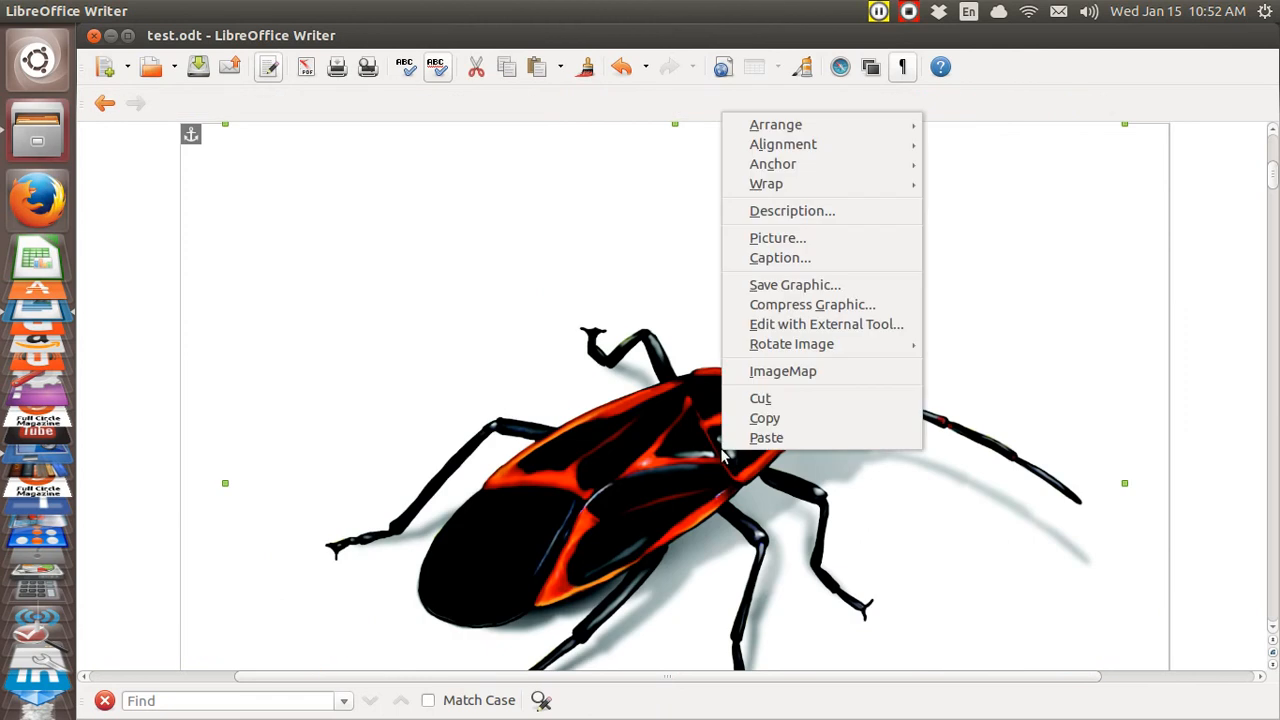
click(808, 244)
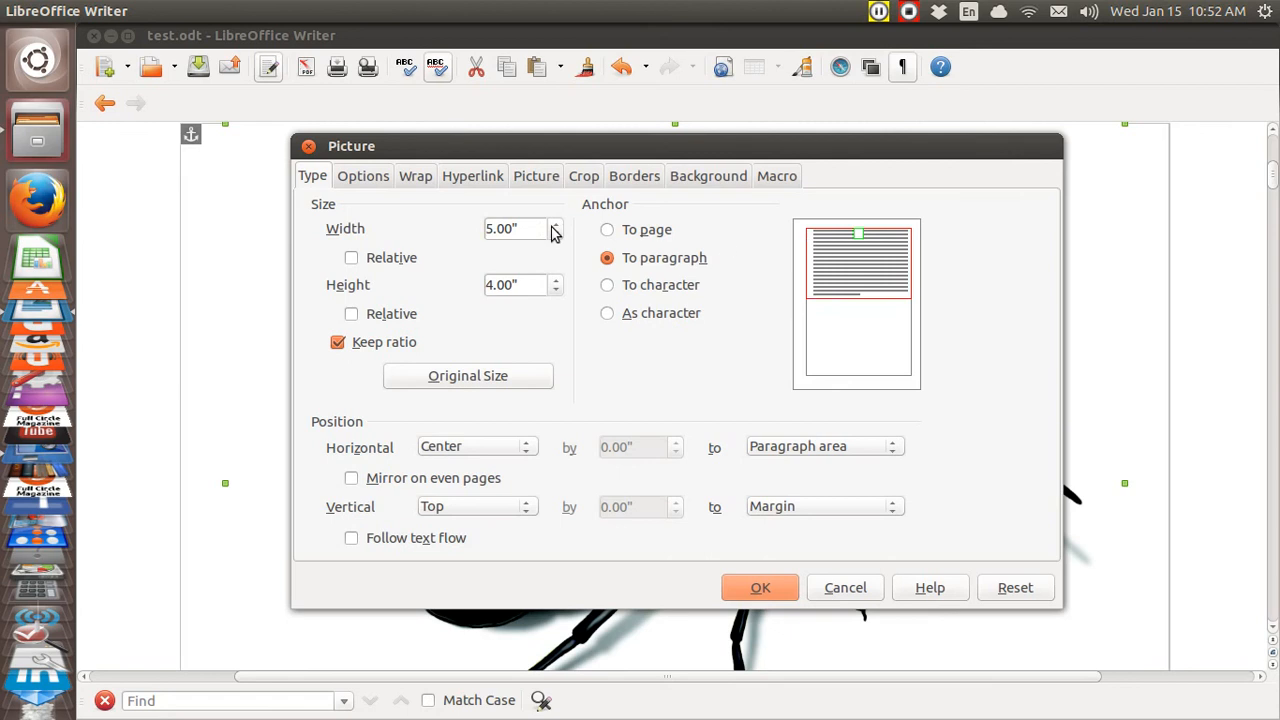
click(535, 228)
key(BackSpace)
key(BackSpace)
key(BackSpace)
key(BackSpace)
key(BackSpace)
text(1)
key(Return)
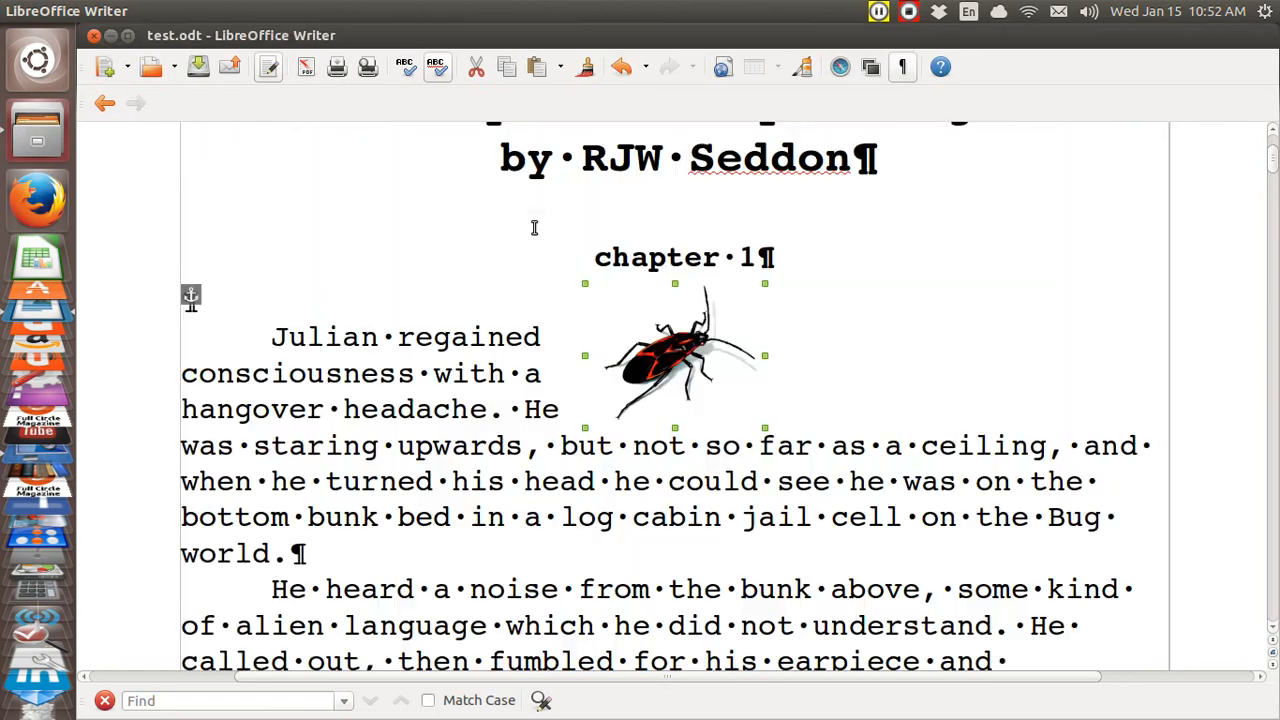
Anchor the bug picture below the chapter 1 heading as a character and centre its paragraph
right_click(685, 350)
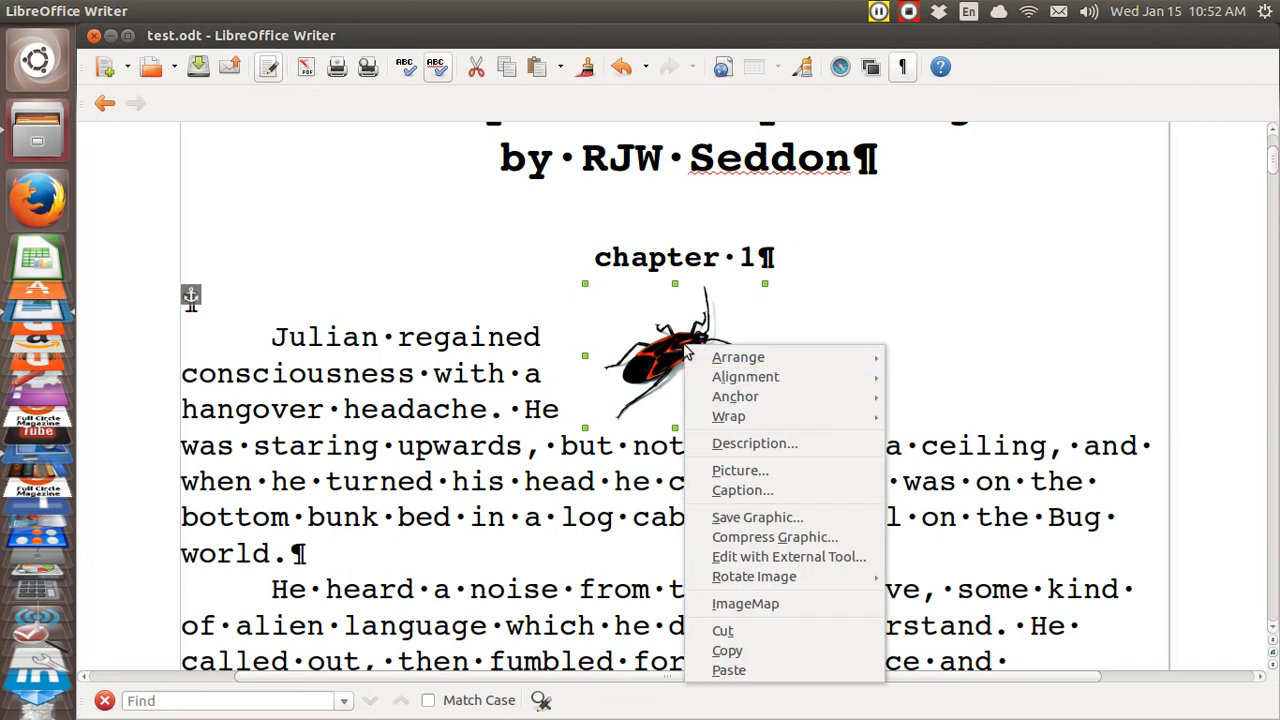
mouse_move(740, 397)
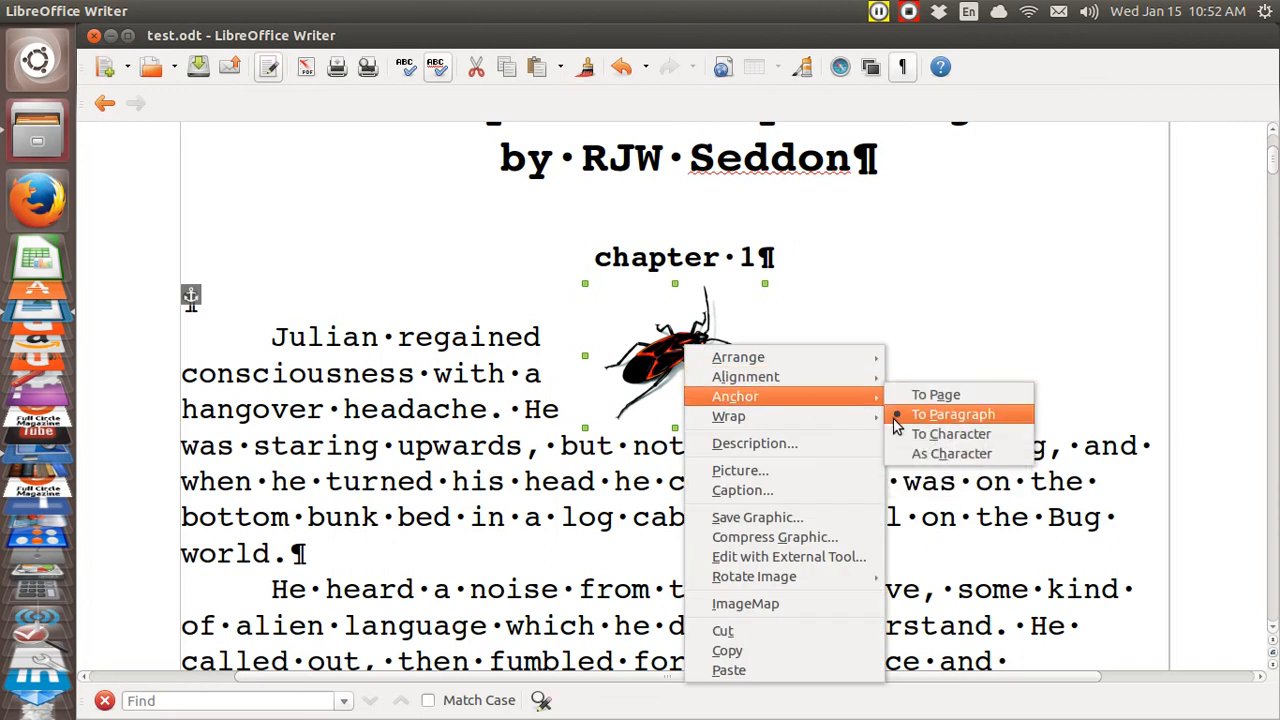
click(950, 453)
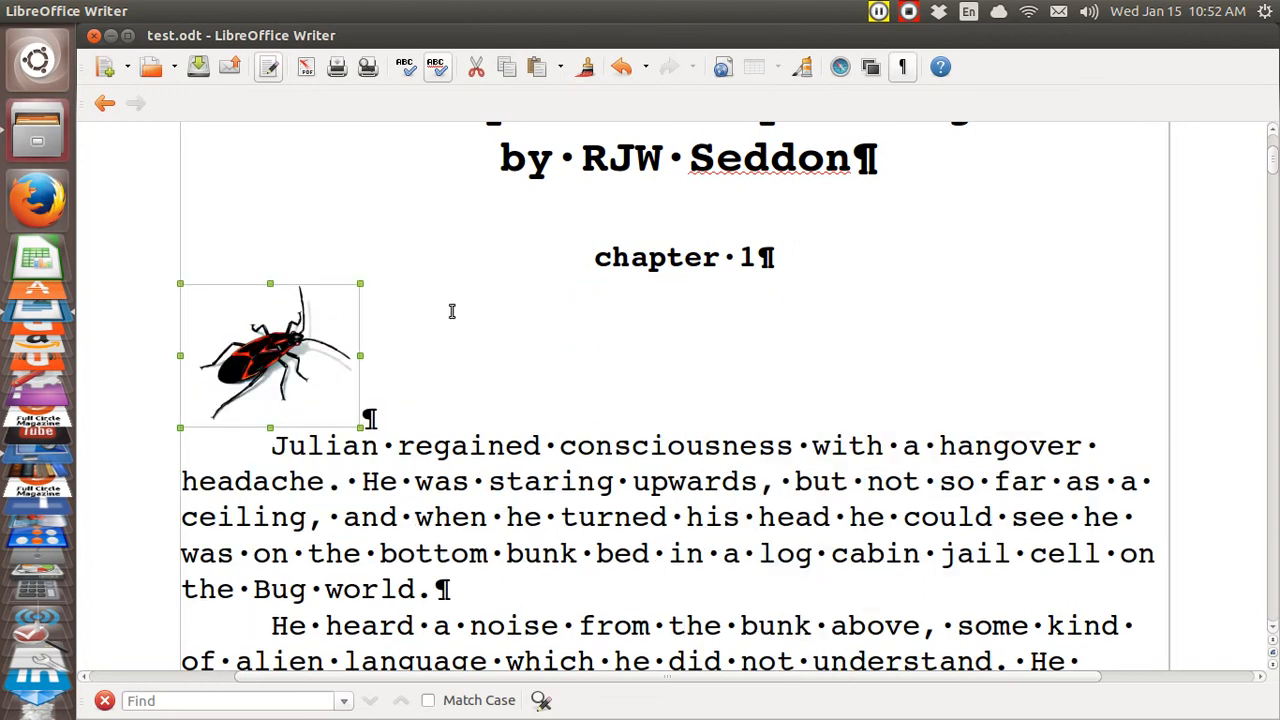
click(421, 337)
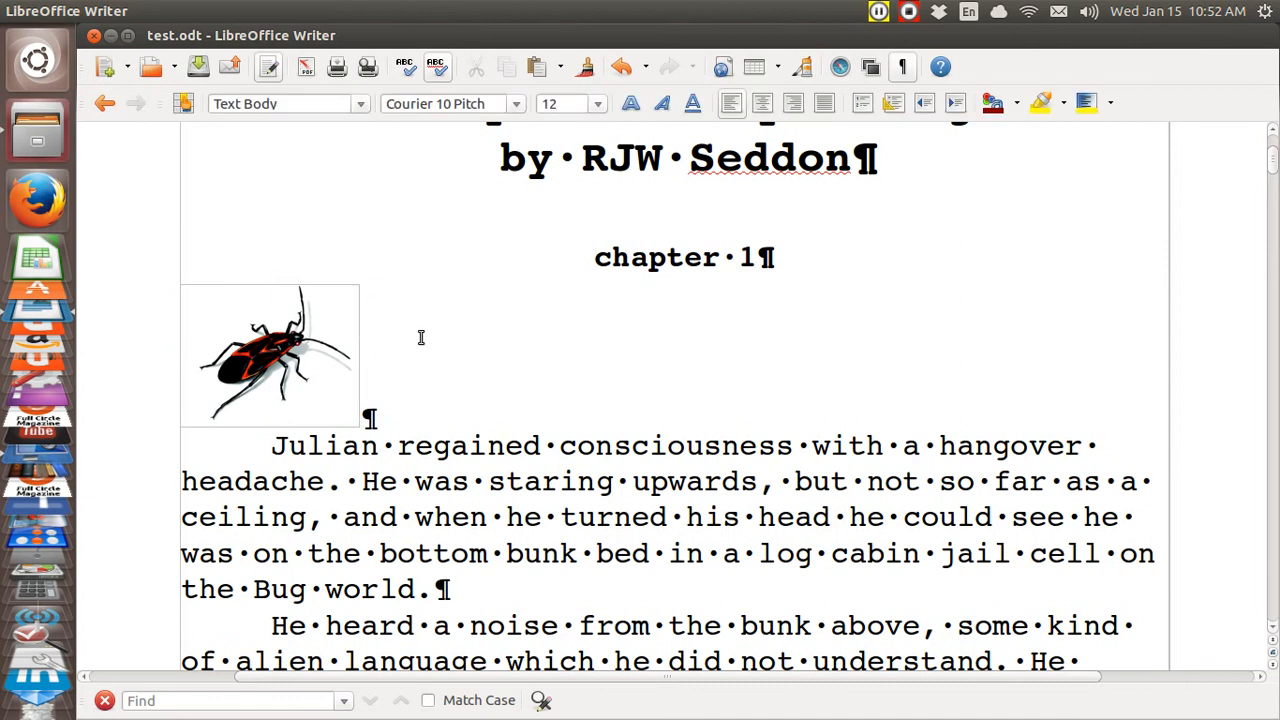
right_click(421, 337)
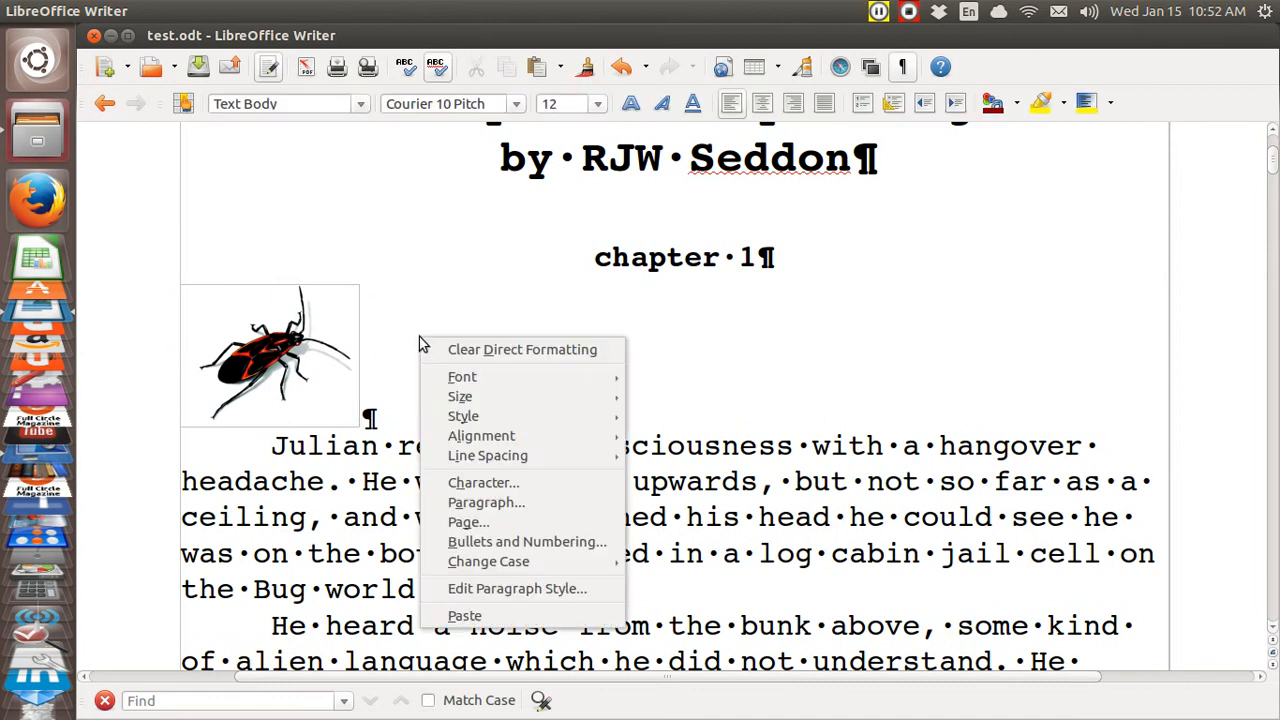
mouse_move(486, 437)
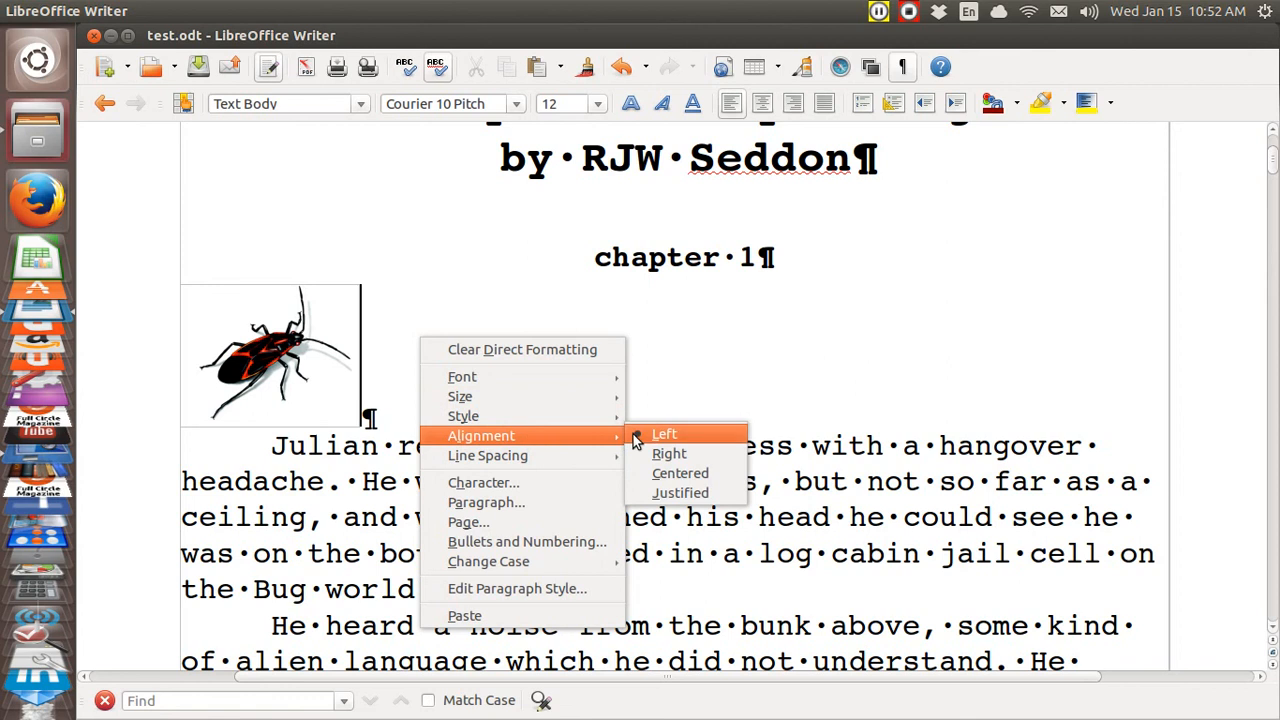
click(662, 475)
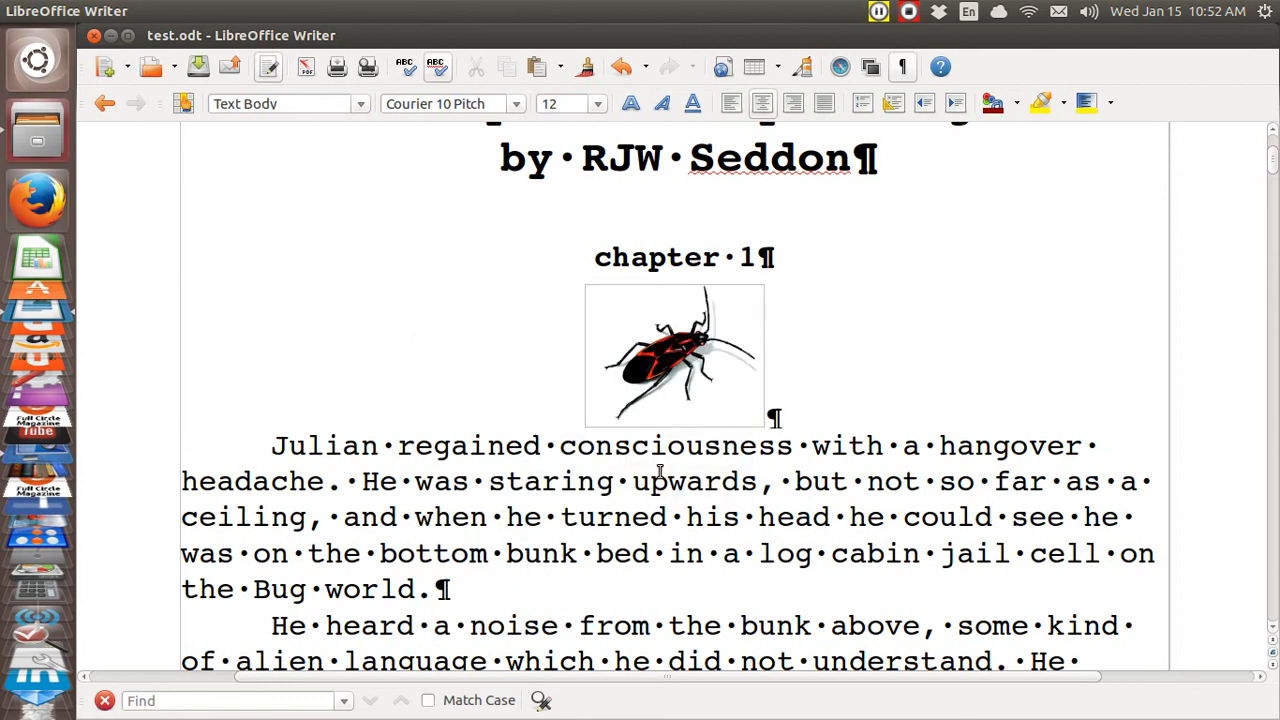
Compress the chapter 1 bug picture with JPEG quality 75 and image resolution reduced to 96 DPI
right_click(672, 388)
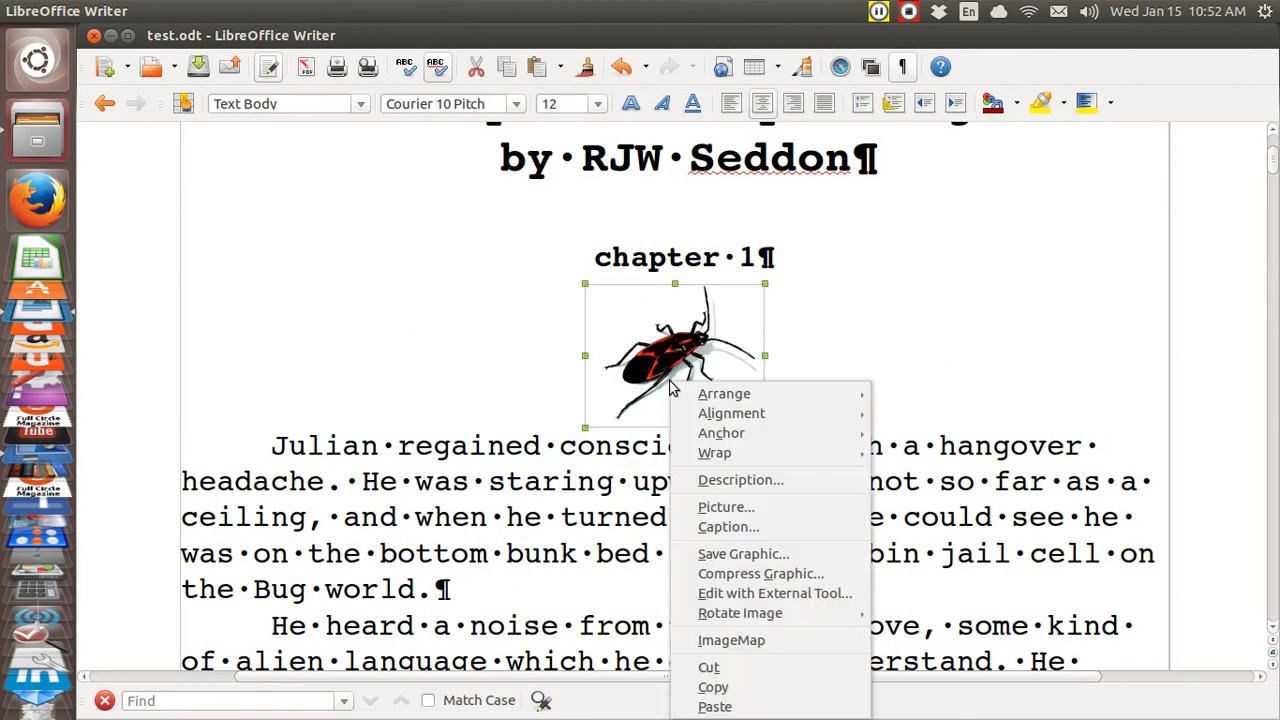
click(735, 576)
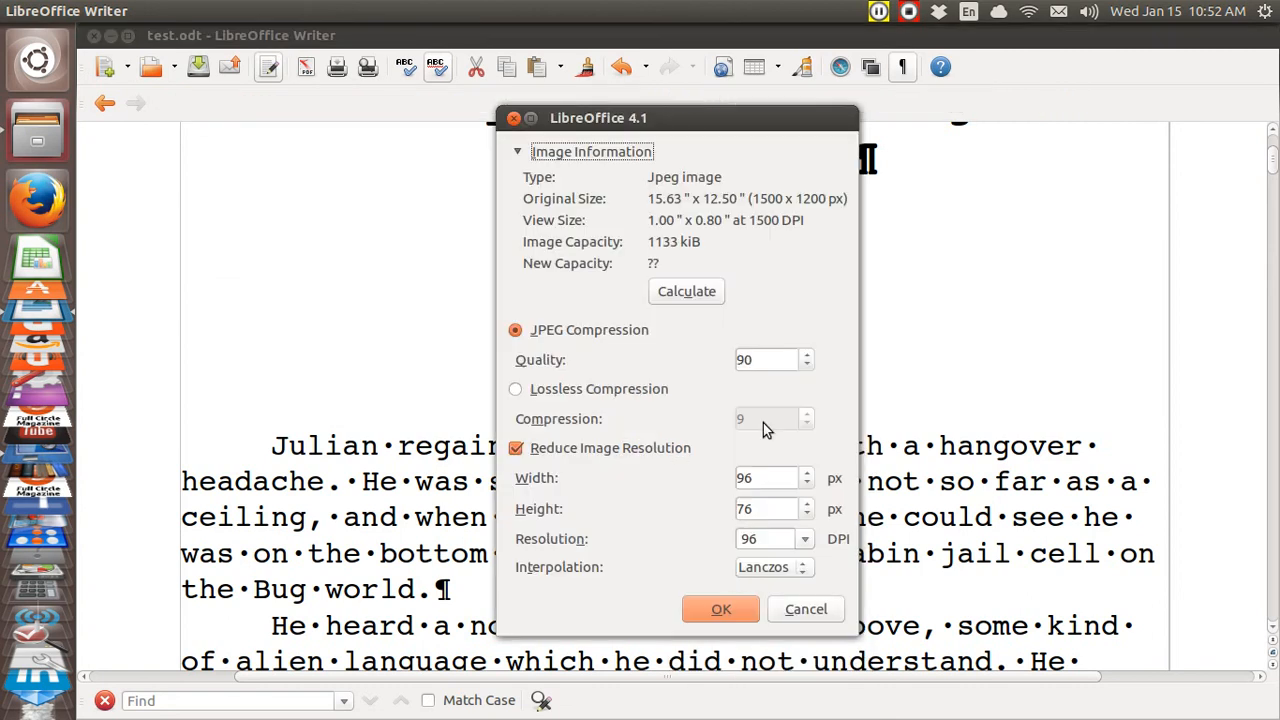
click(758, 360)
key(BackSpace)
key(BackSpace)
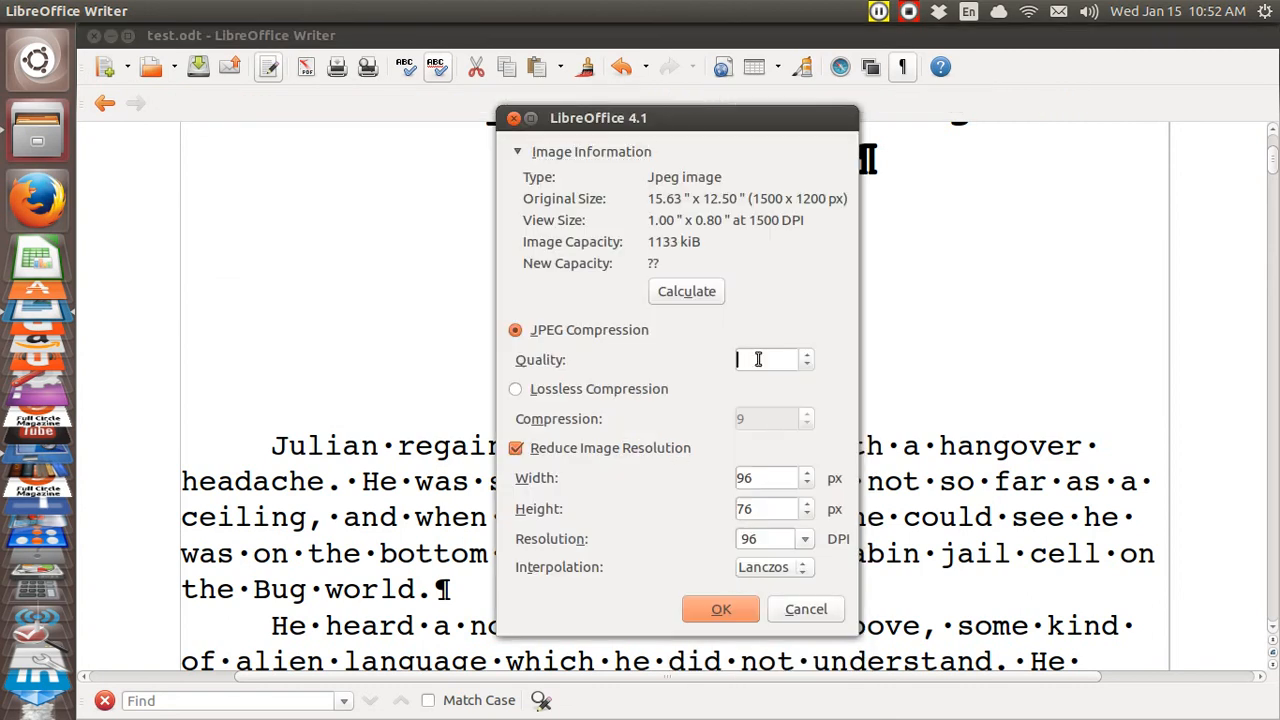
text(75)
key(Return)
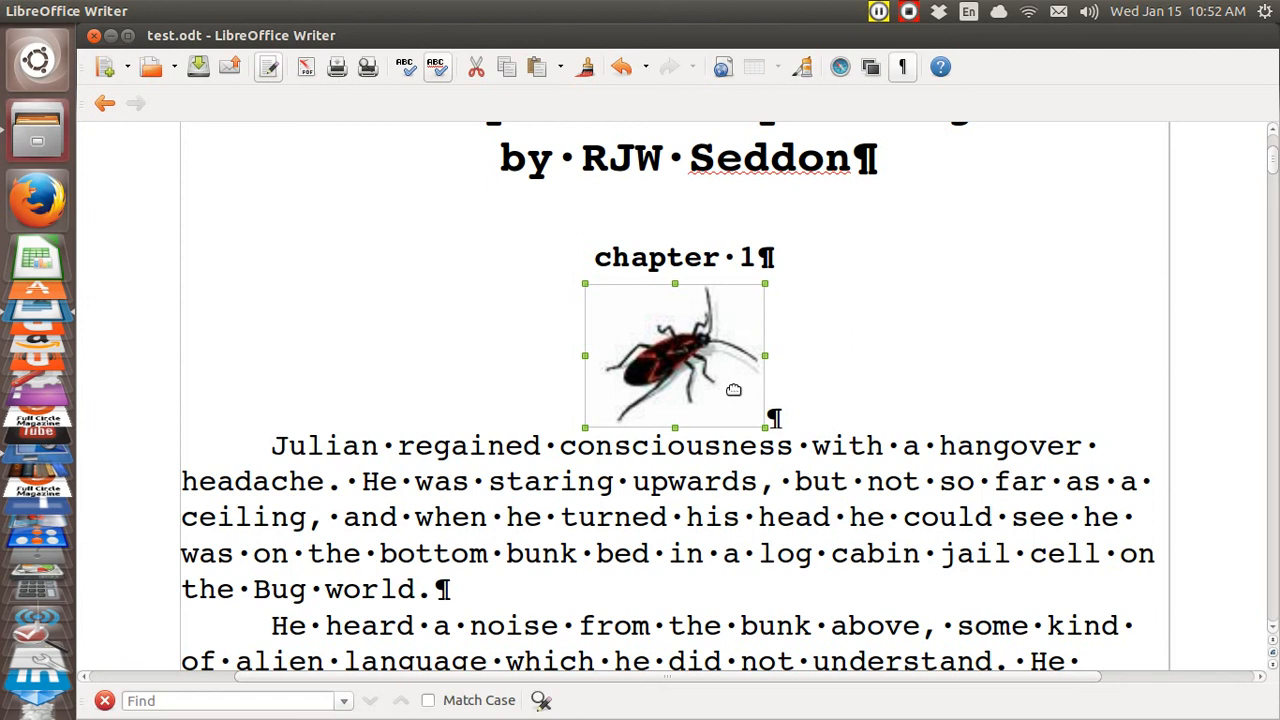
Go to Chapter 2 through the Navigator and add an empty paragraph after the one ending "seen by the alien above."
key(F5)
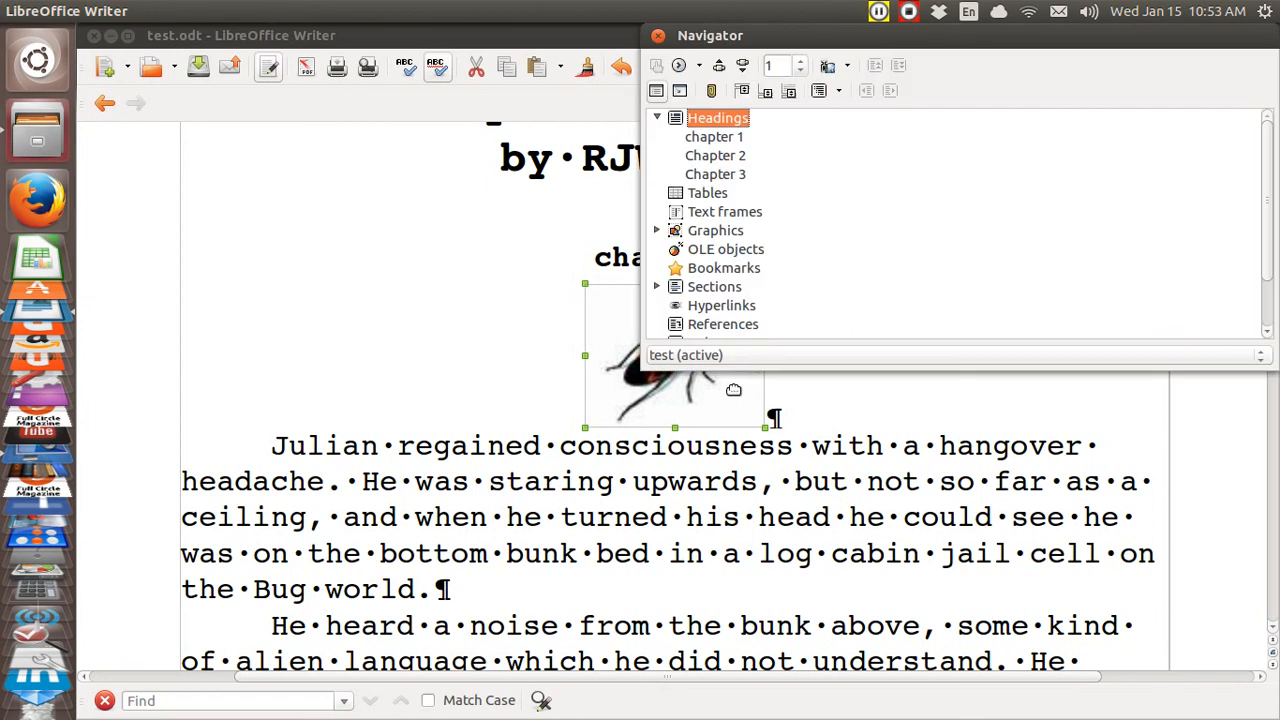
click(736, 157)
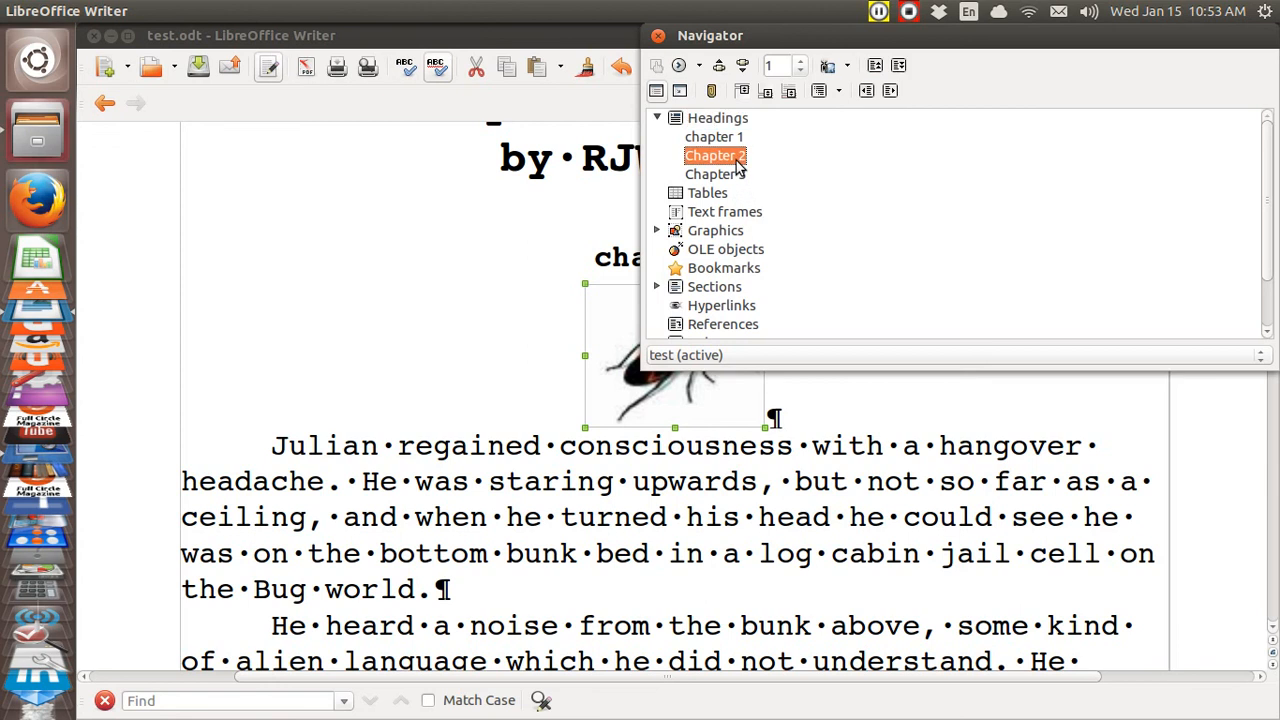
double_click(736, 159)
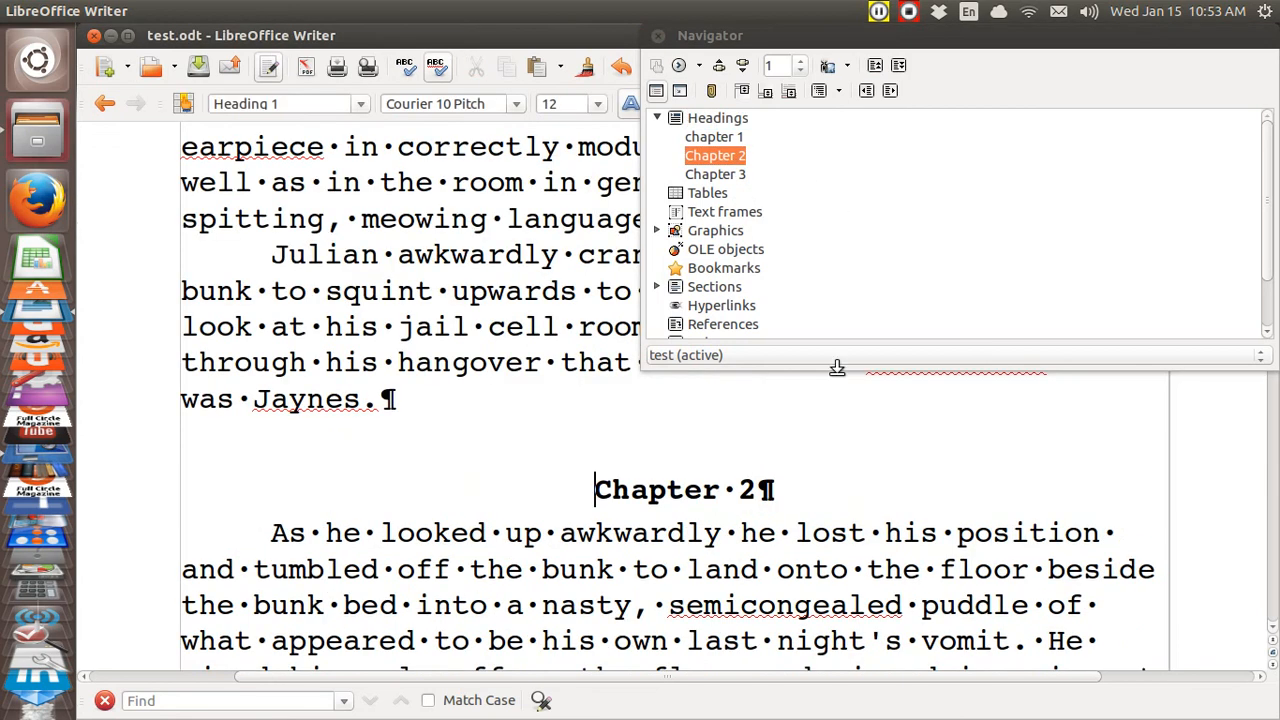
click(791, 494)
click(1047, 608)
key(Down)
key(Down)
key(Down)
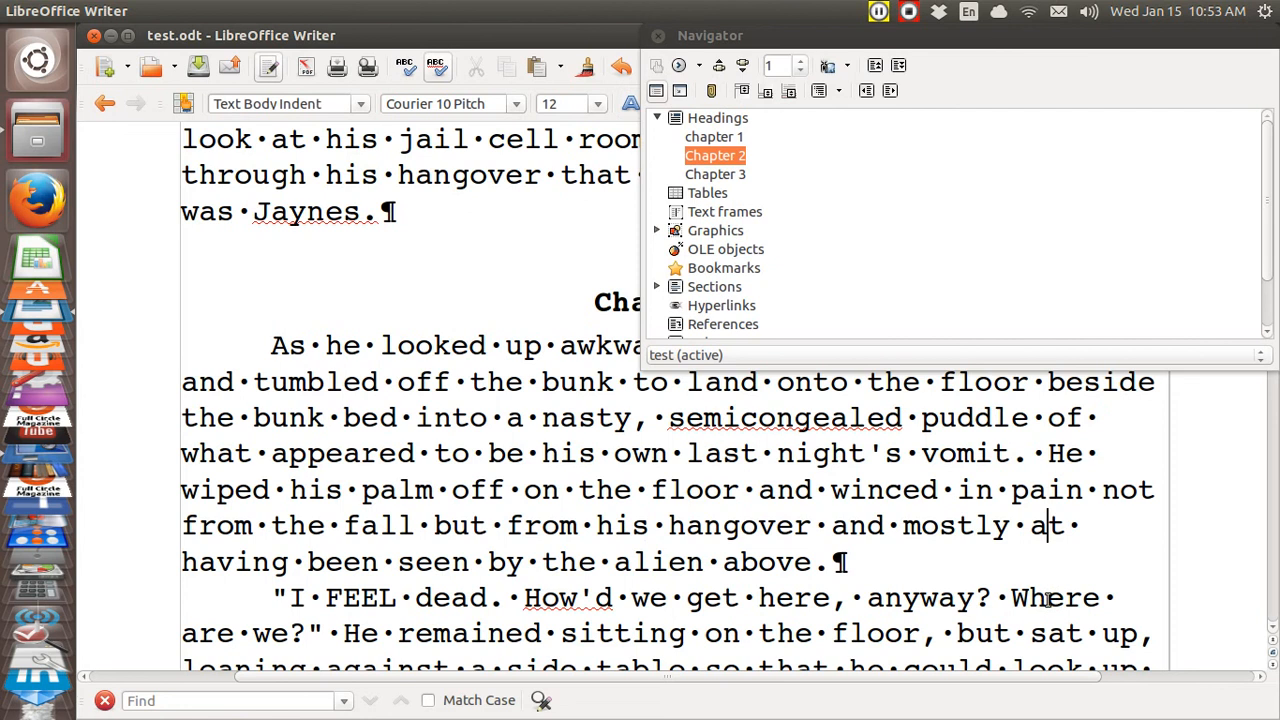
click(894, 561)
key(Return)
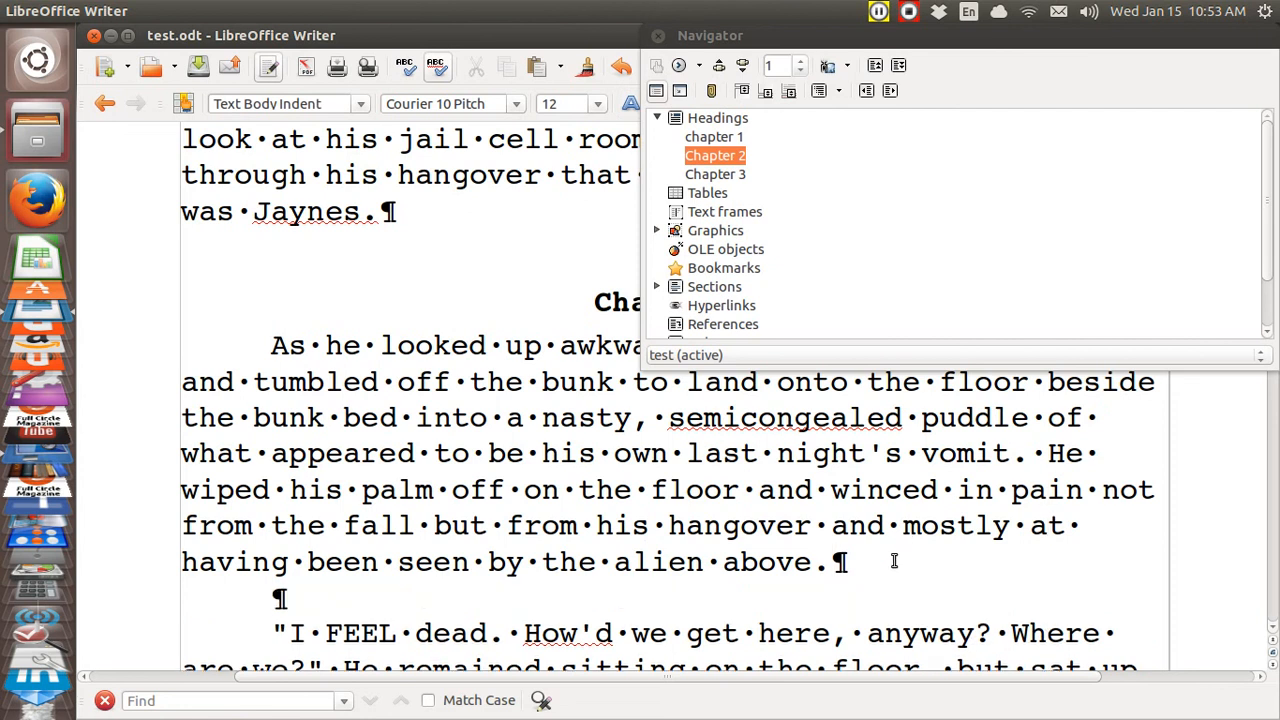
click(658, 35)
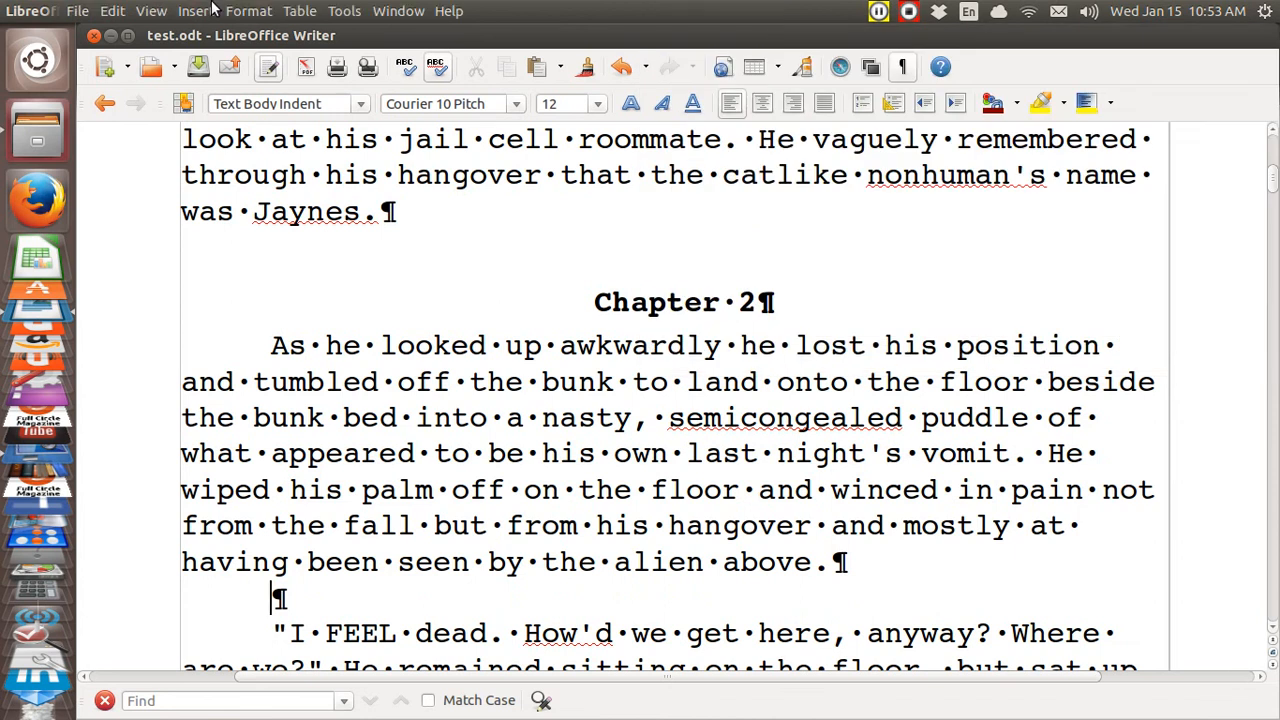
Insert the picture Metallic_shield_bug444.jpg from the bugs folder in the empty Chapter 2 paragraph and anchor it as a character
click(200, 13)
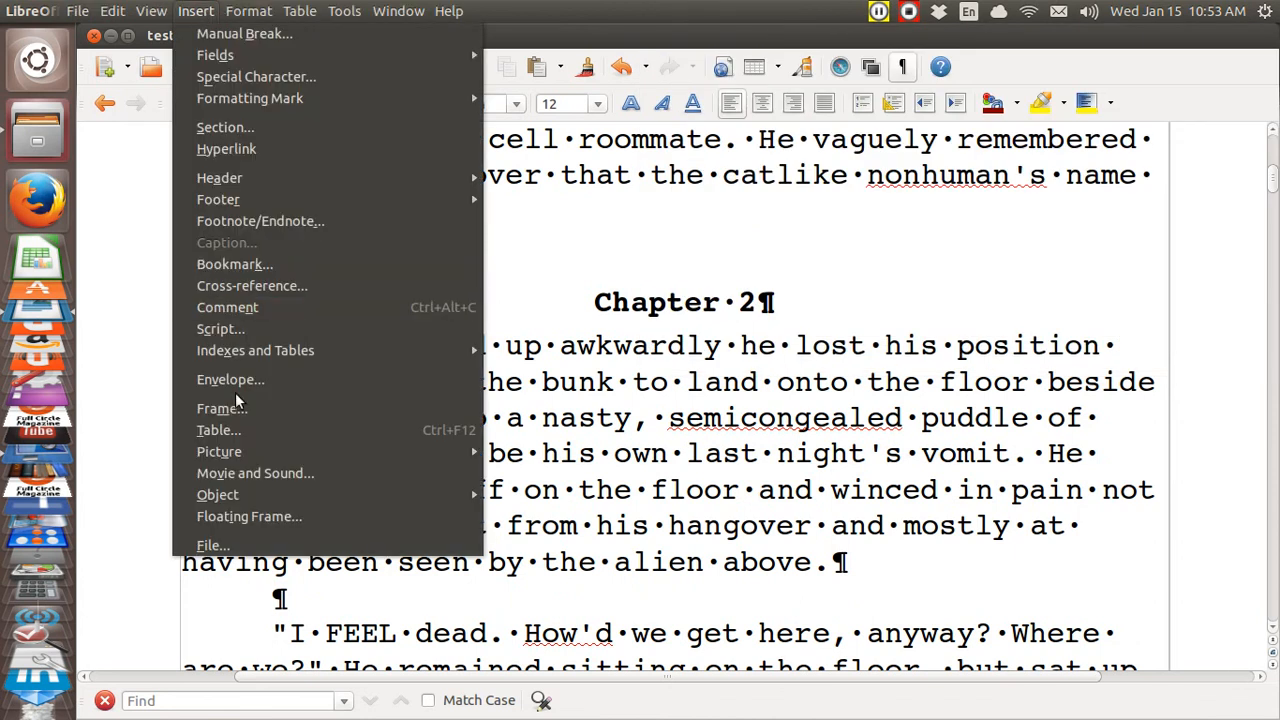
mouse_move(252, 459)
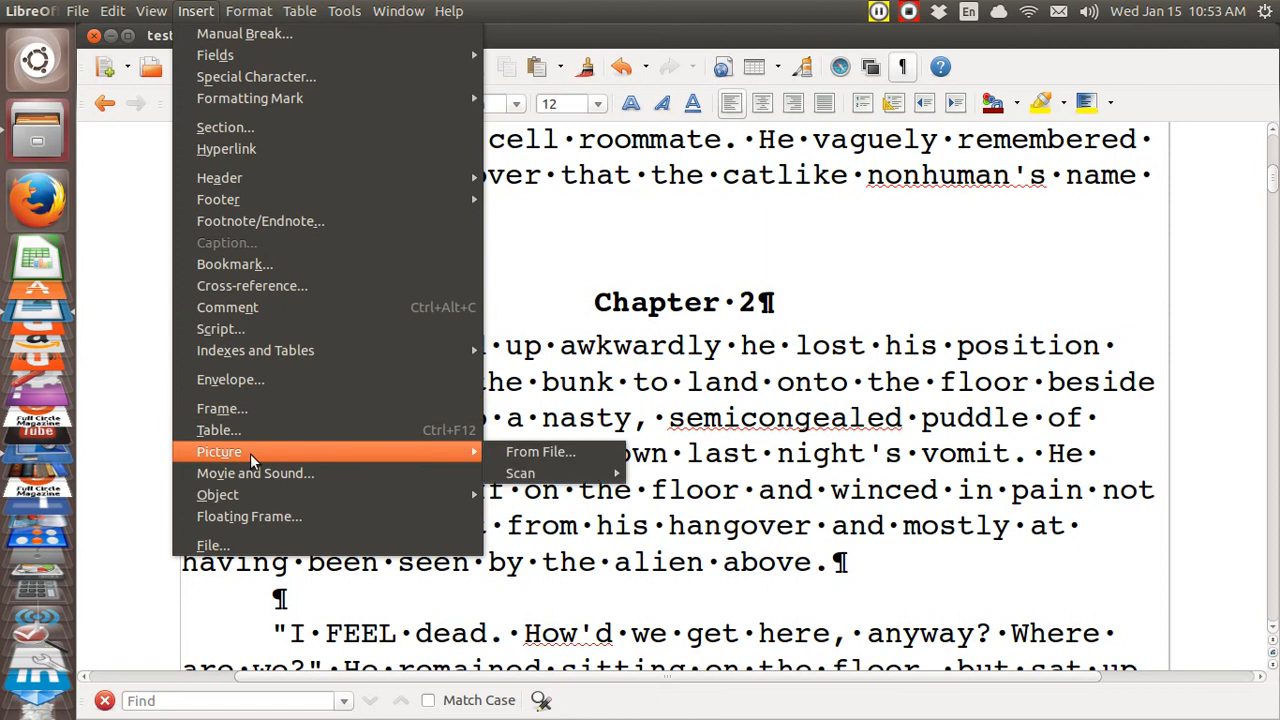
click(509, 457)
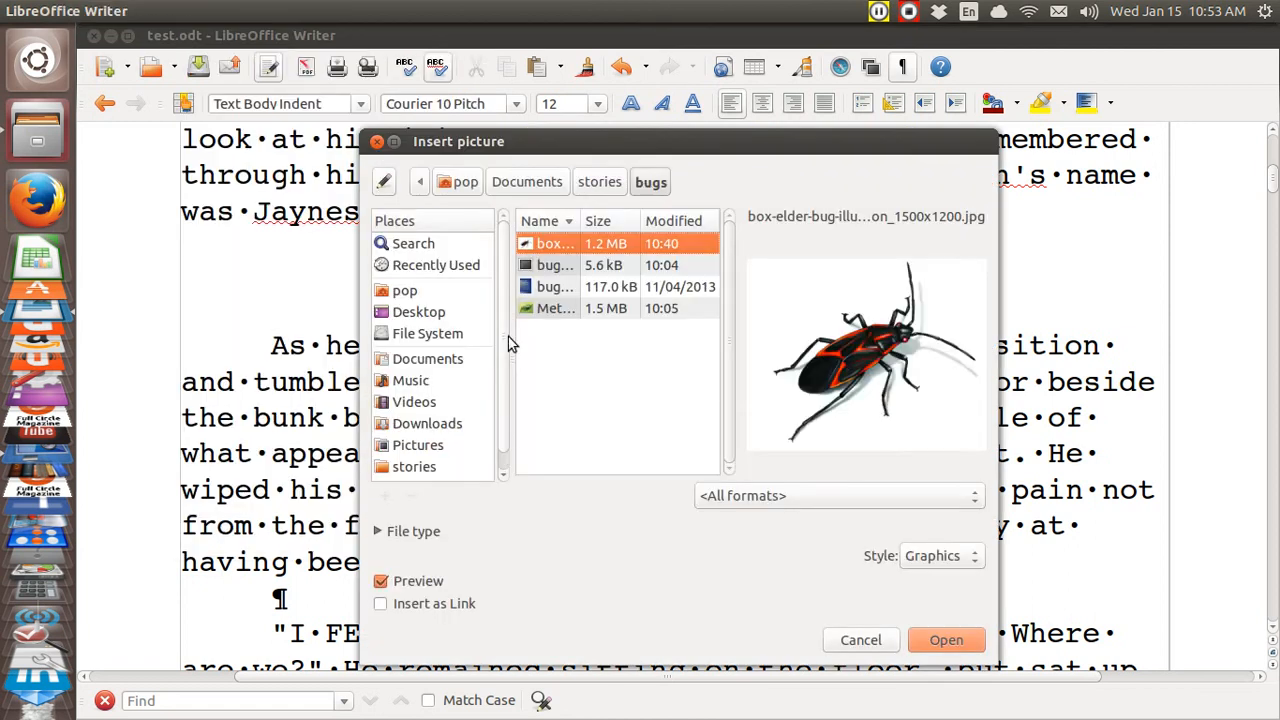
click(540, 309)
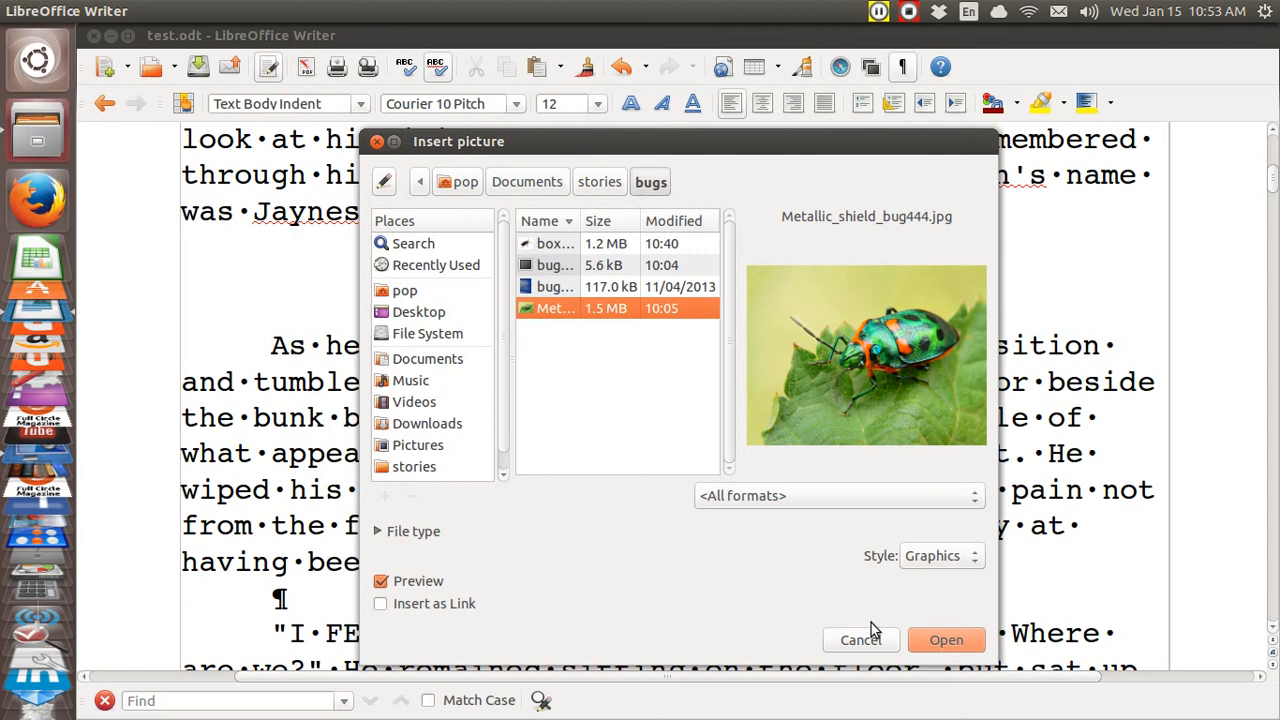
click(951, 640)
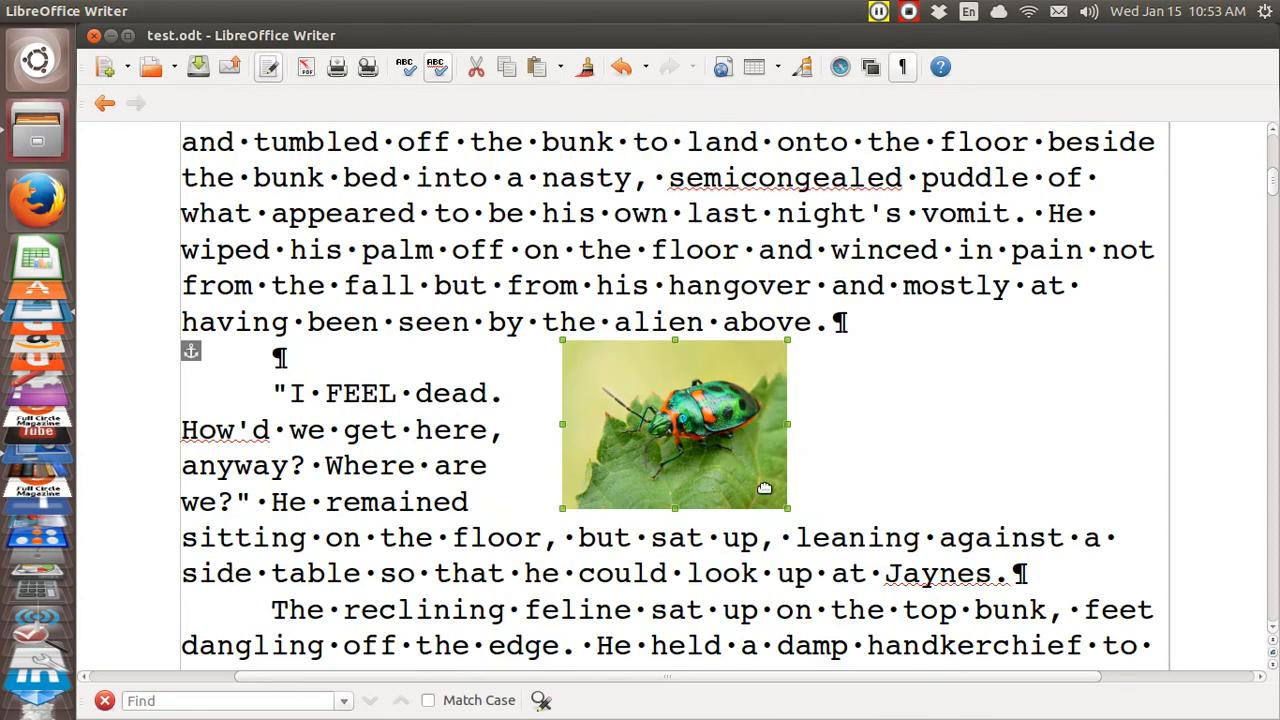
right_click(733, 453)
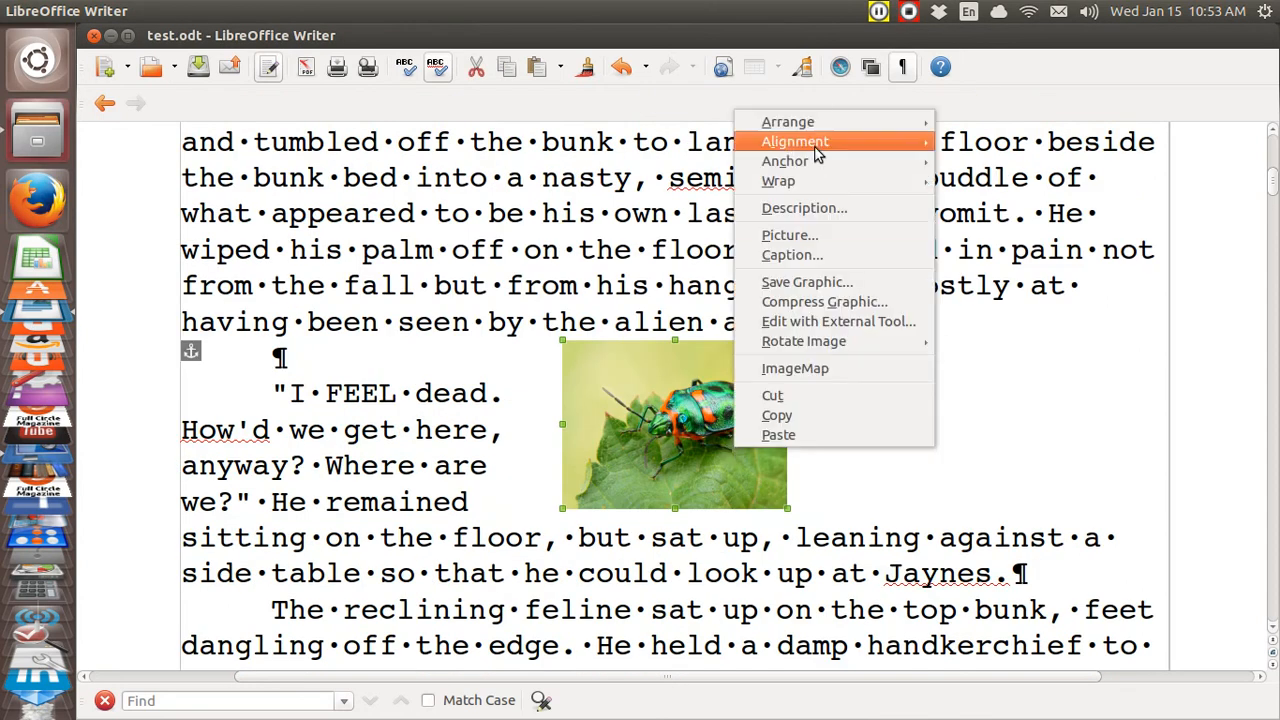
mouse_move(815, 160)
click(1040, 219)
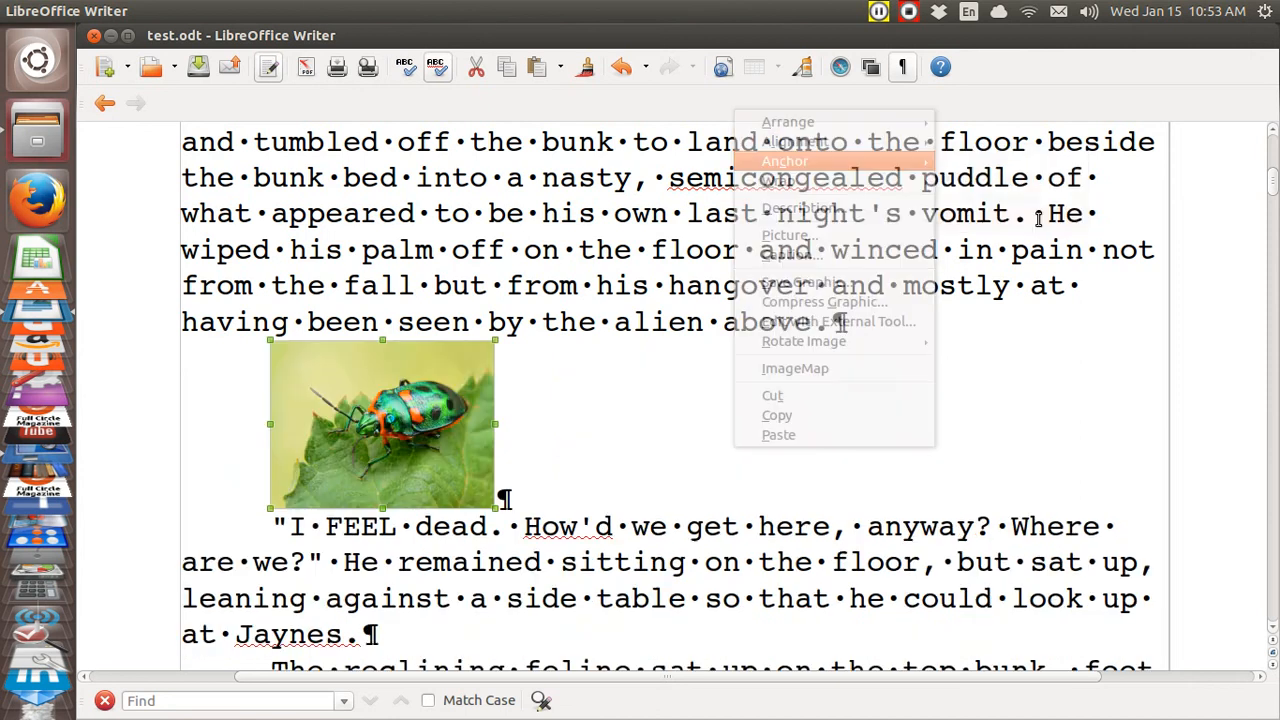
Set the shield-bug picture's width to 1 inch, keeping its proportions
right_click(442, 398)
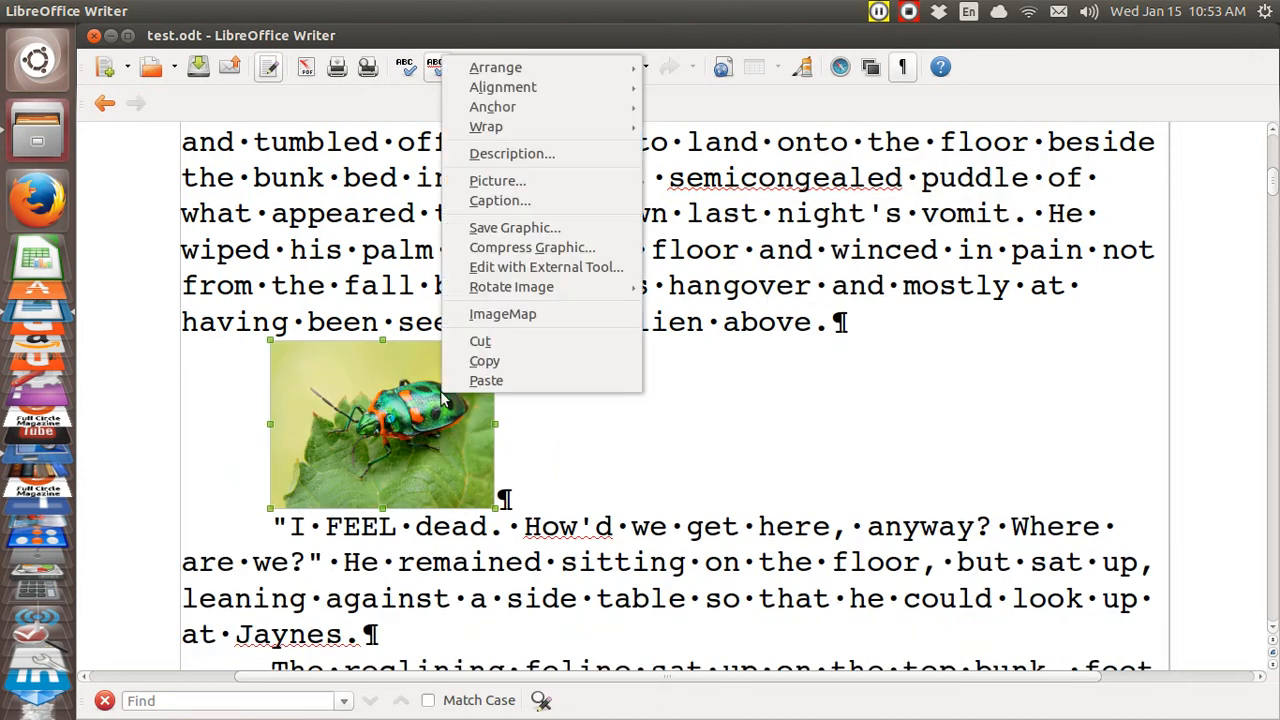
click(505, 181)
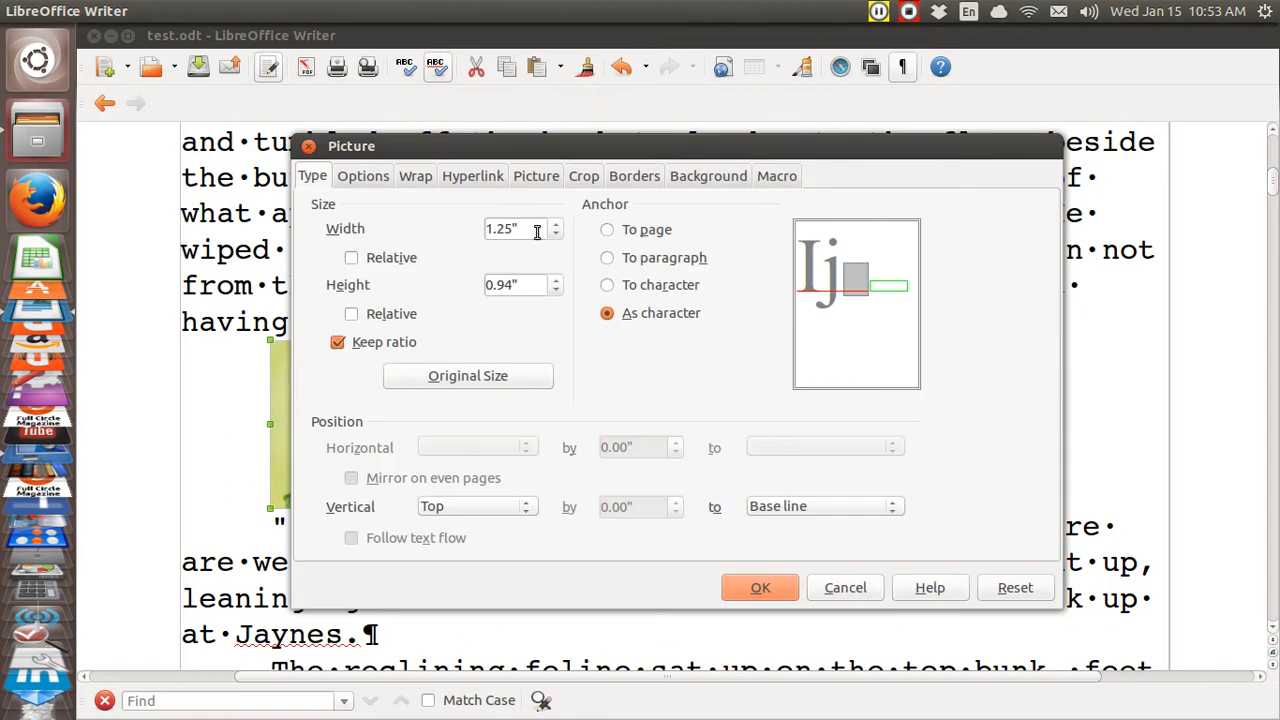
click(535, 230)
key(BackSpace)
key(BackSpace)
key(BackSpace)
key(BackSpace)
key(Return)
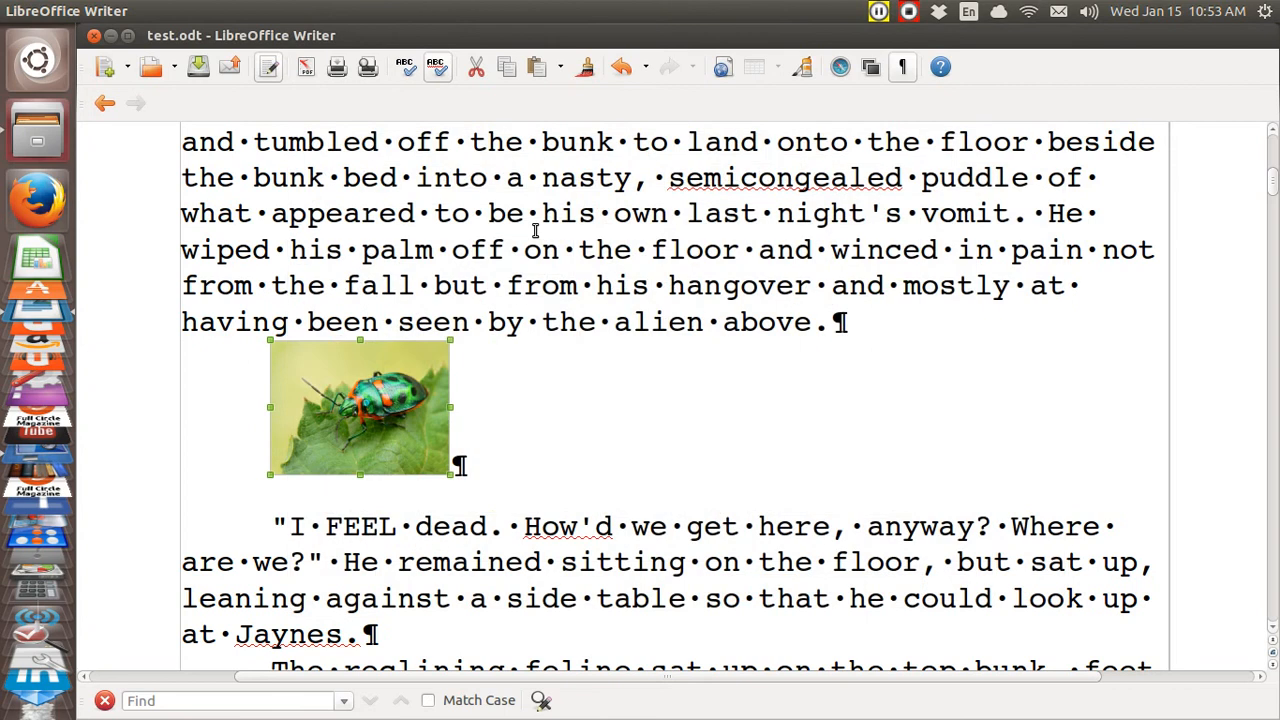
Centre the paragraph that holds the shield-bug picture in Chapter 2
click(474, 384)
right_click(475, 386)
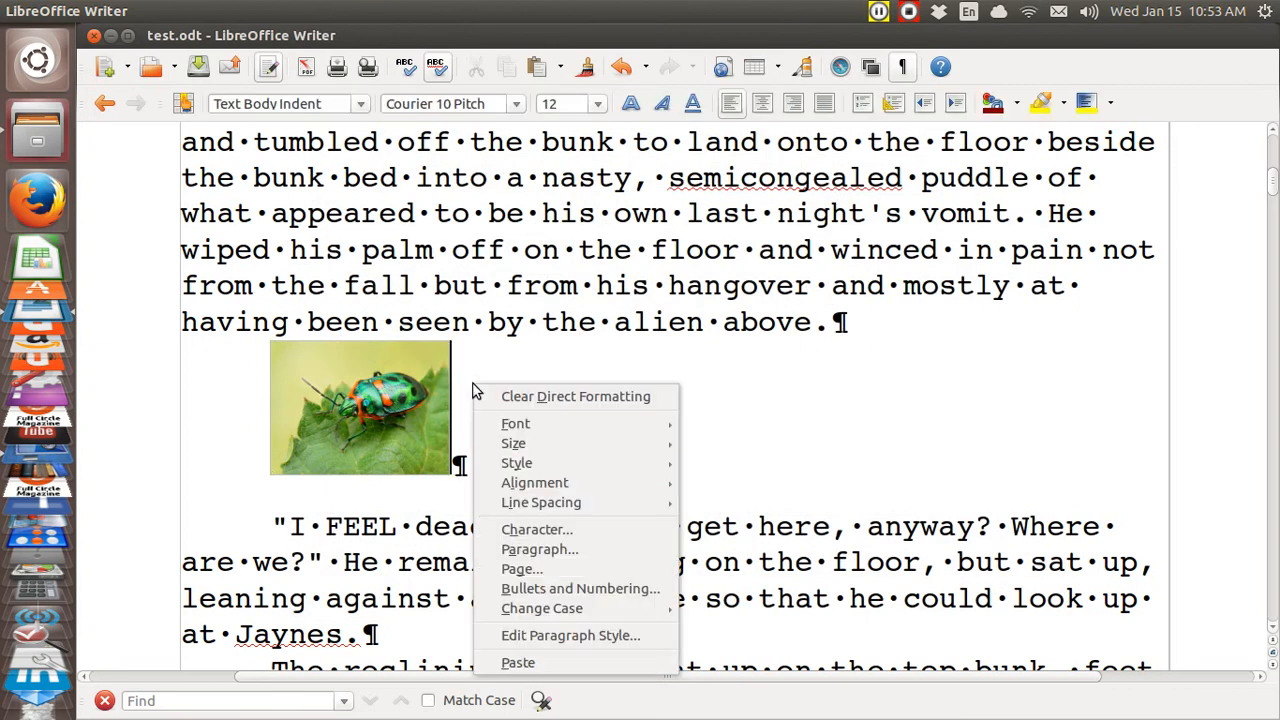
mouse_move(564, 483)
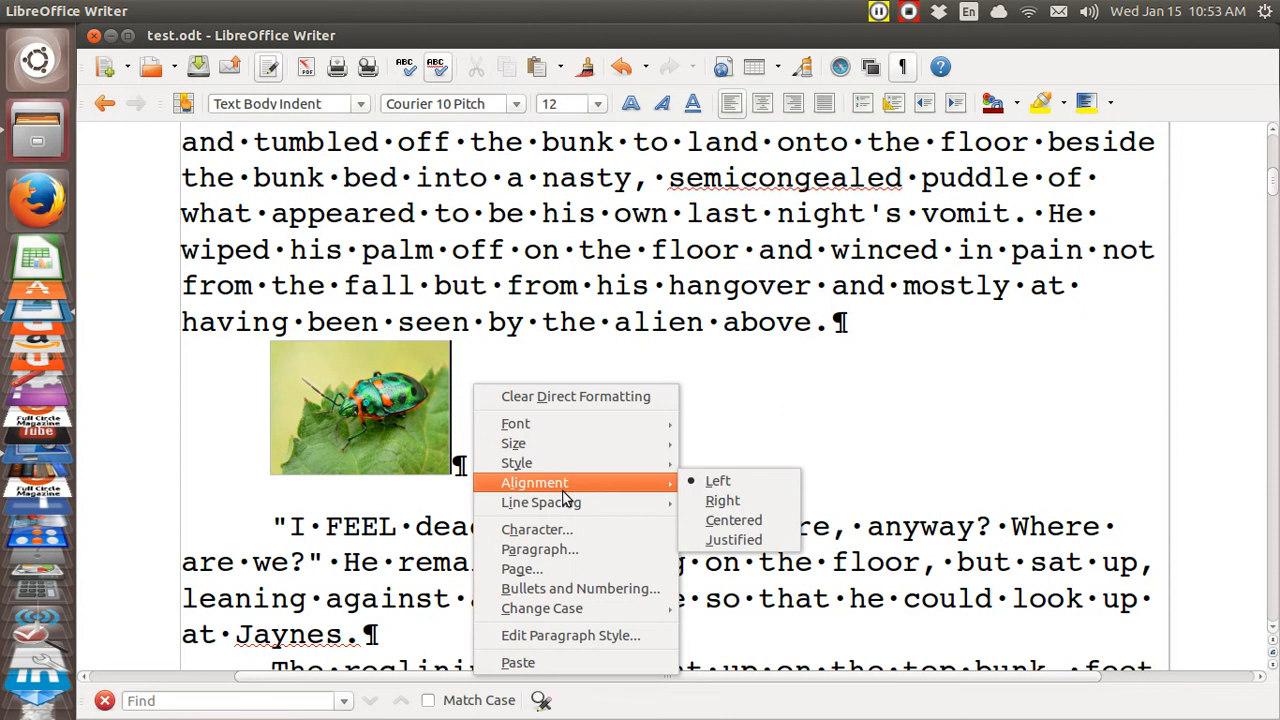
click(726, 518)
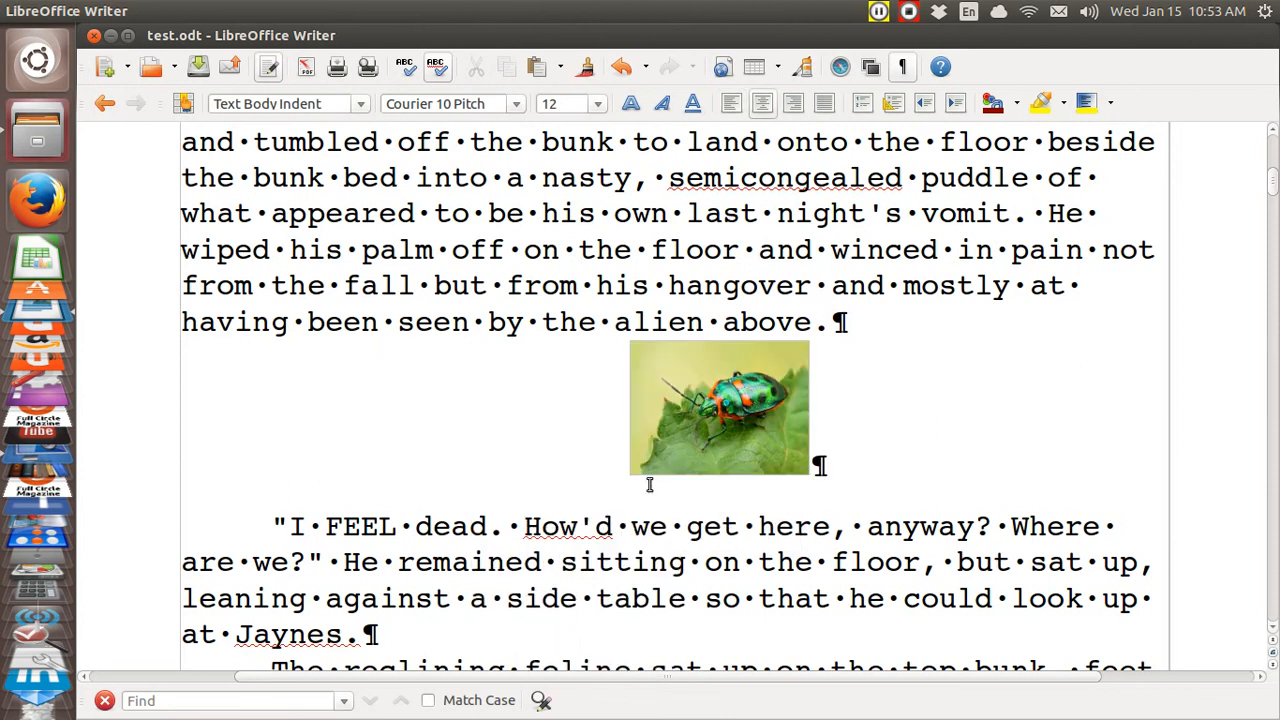
Go to Chapter 3 through the Navigator and add an empty paragraph above its heading, after "How long will they hold us?"
key(F5)
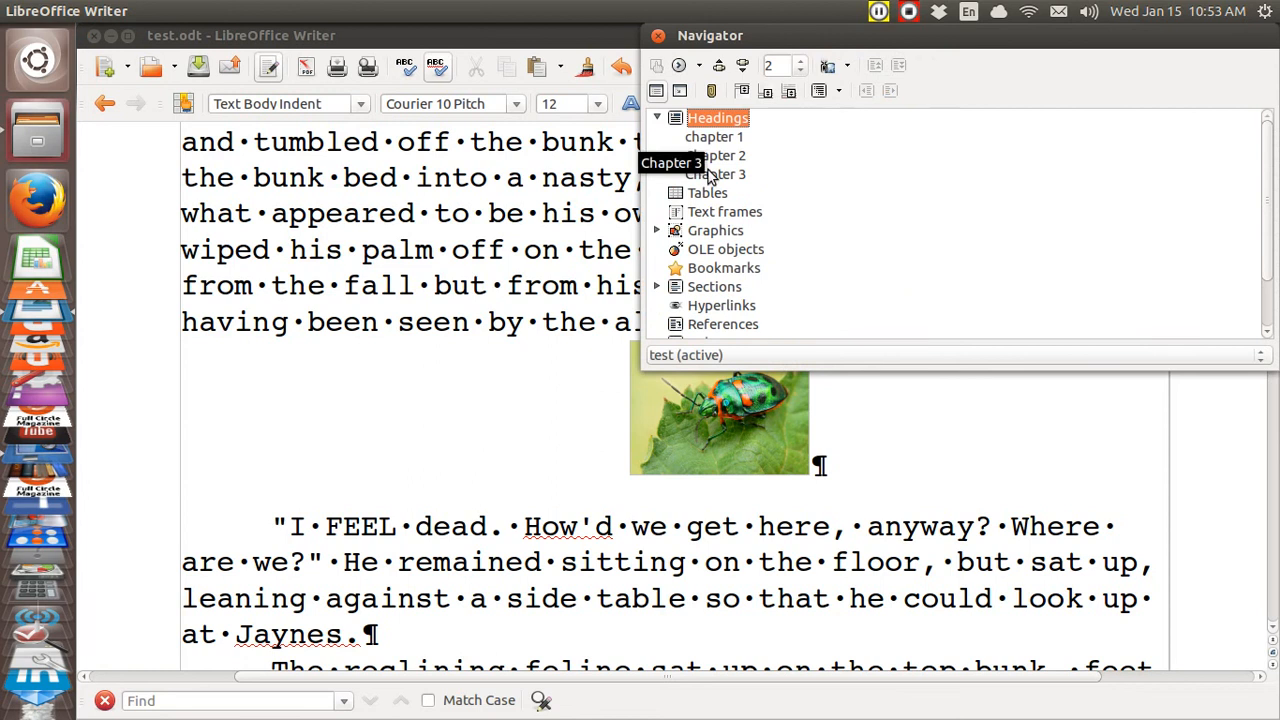
click(710, 175)
double_click(710, 175)
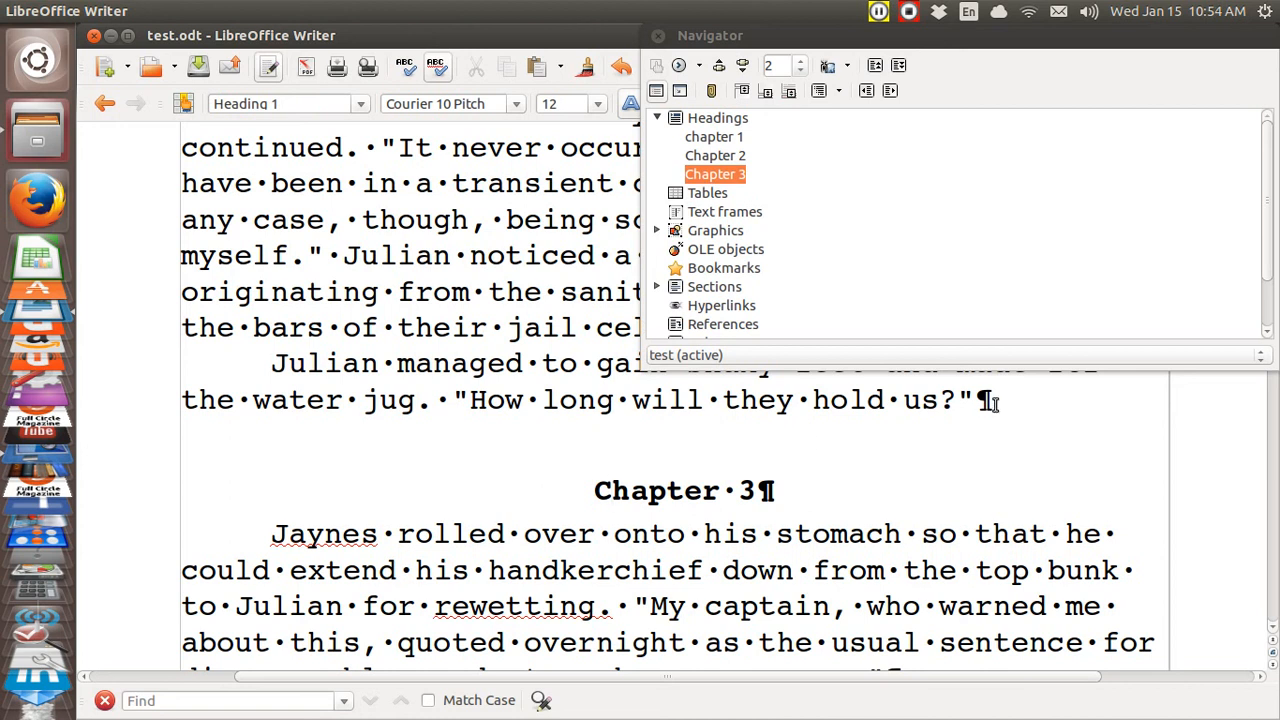
click(985, 401)
key(Return)
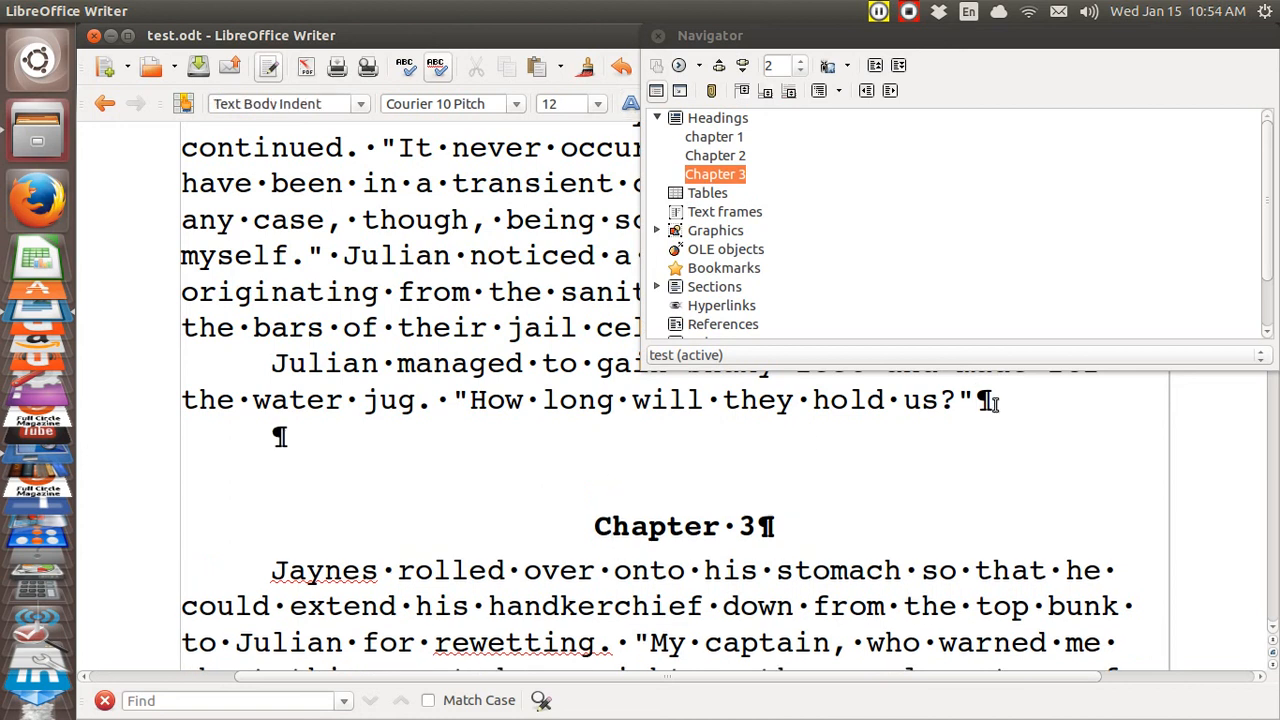
click(659, 36)
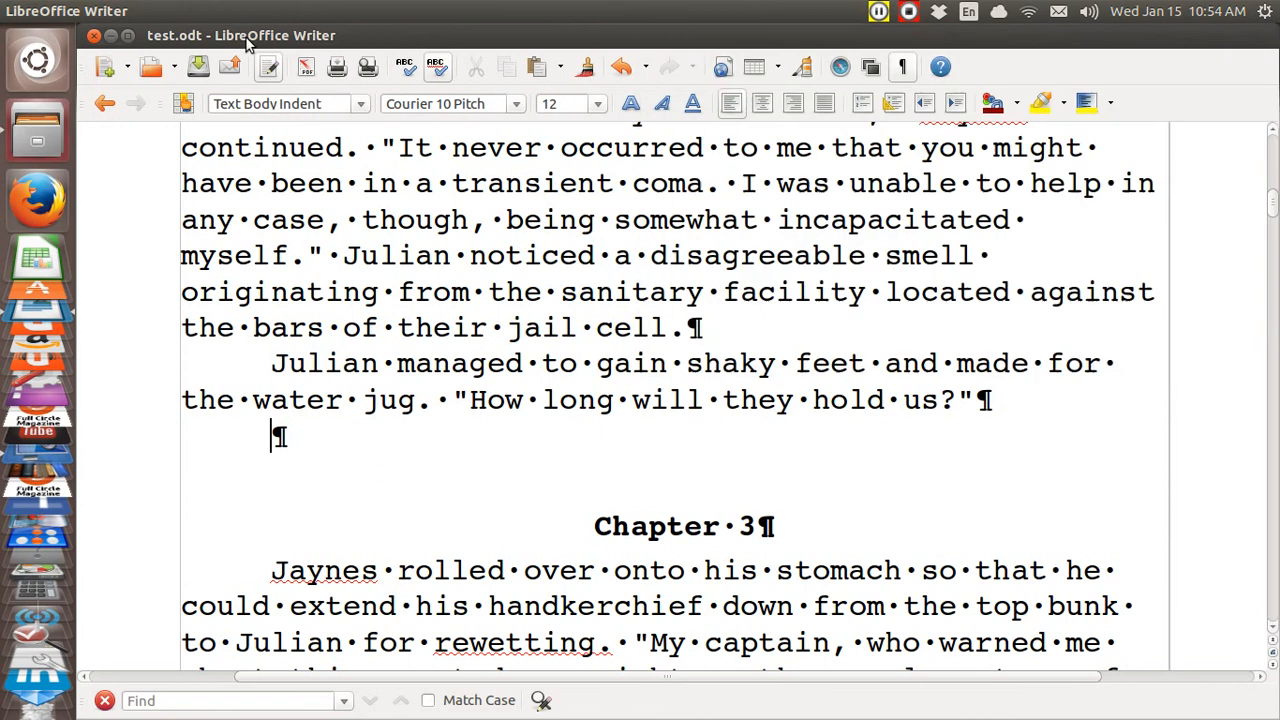
Insert the picture bugjpeg.jpg from the bugs folder in the empty paragraph above the Chapter 3 heading
click(188, 11)
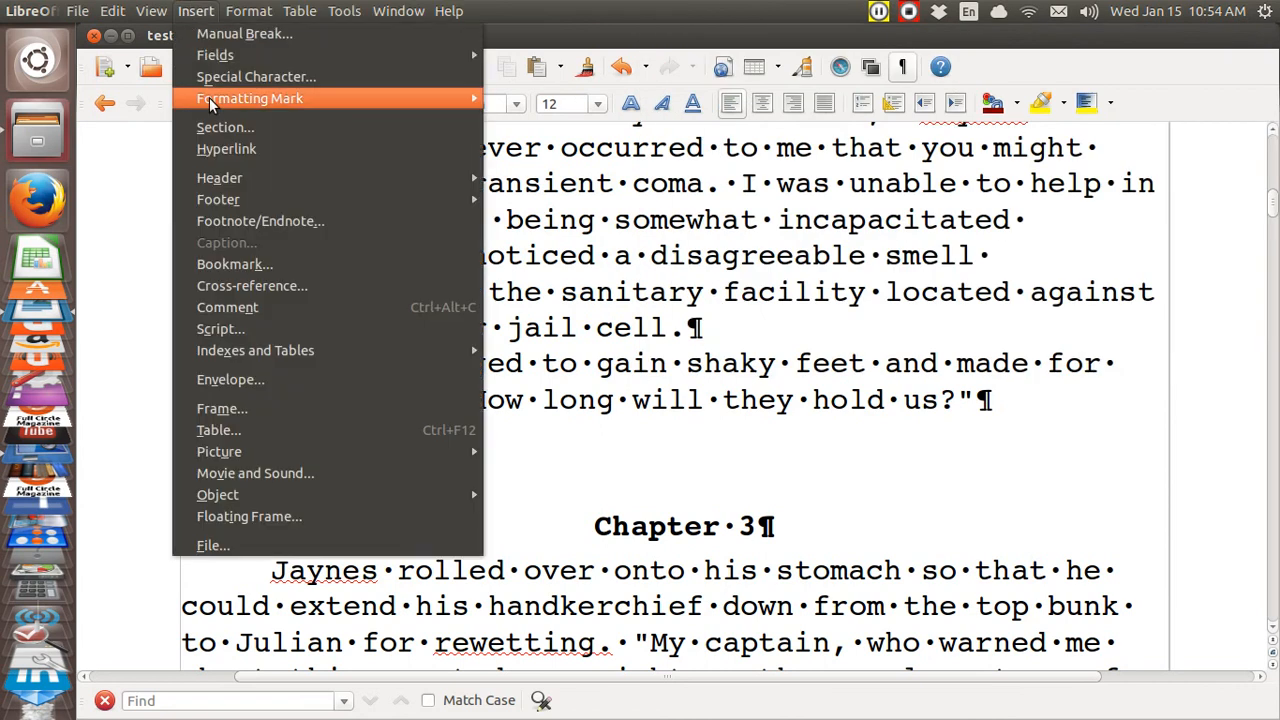
mouse_move(249, 449)
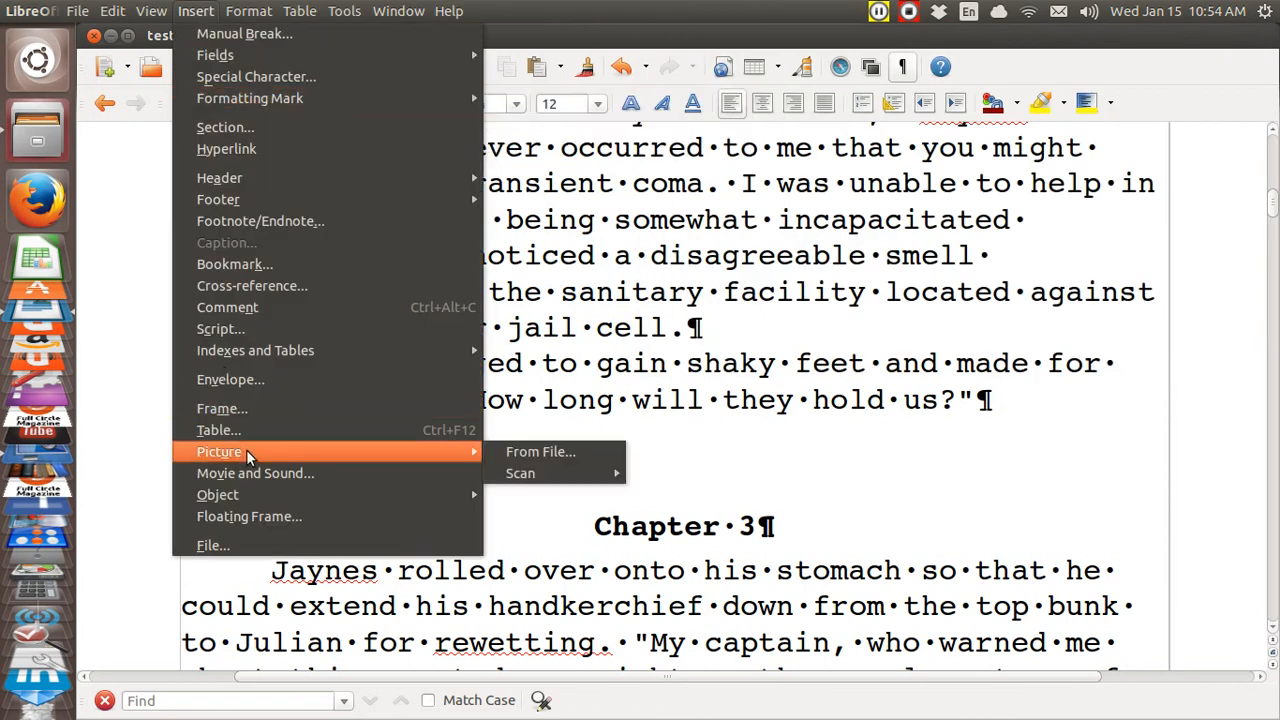
click(523, 453)
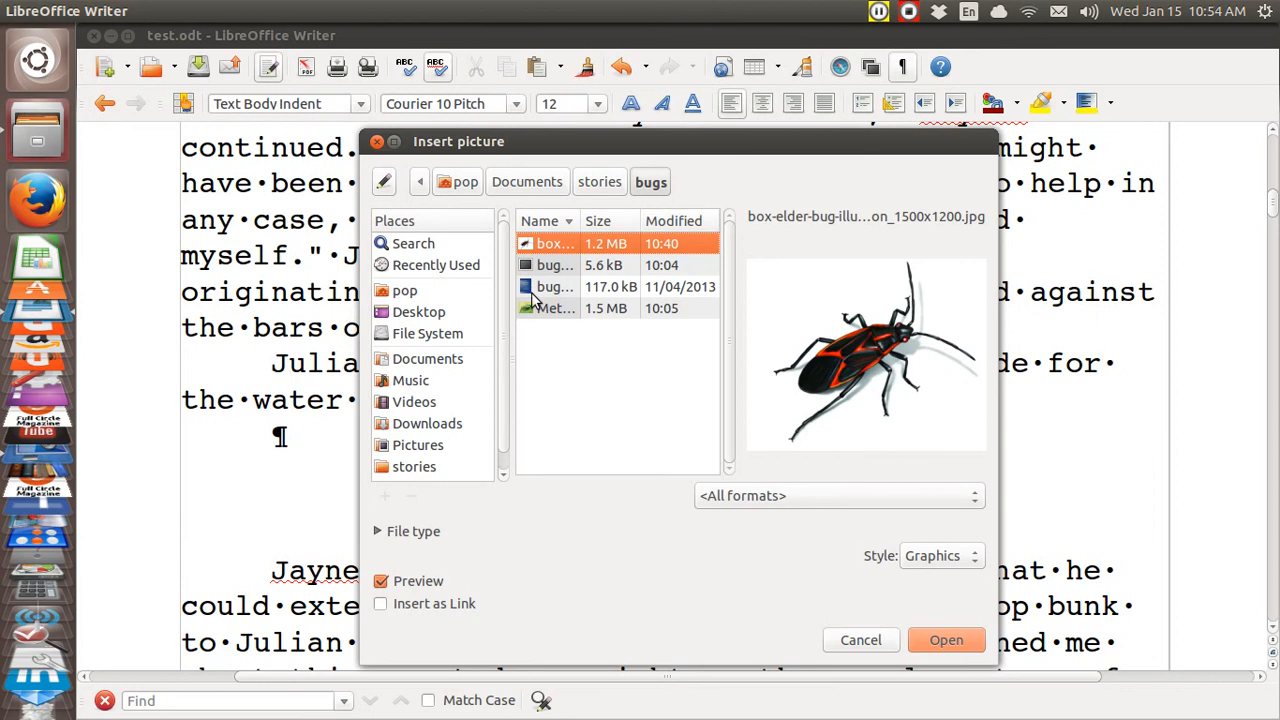
click(538, 268)
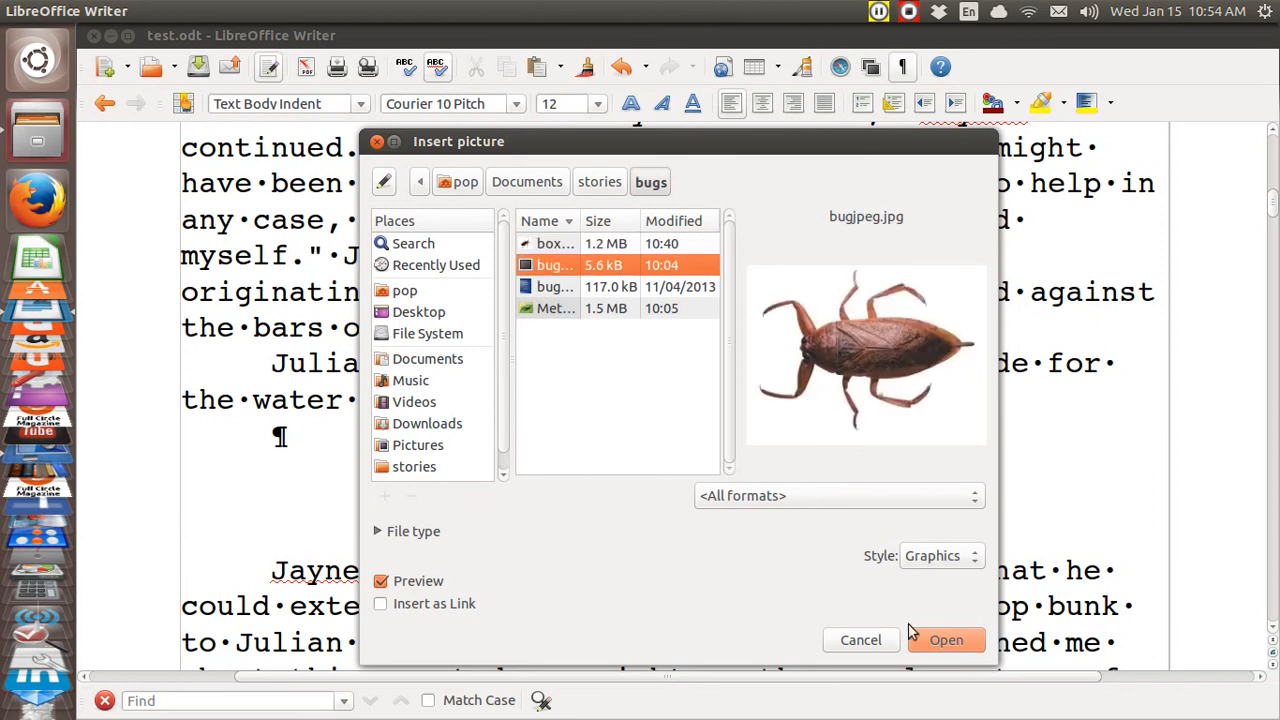
click(938, 643)
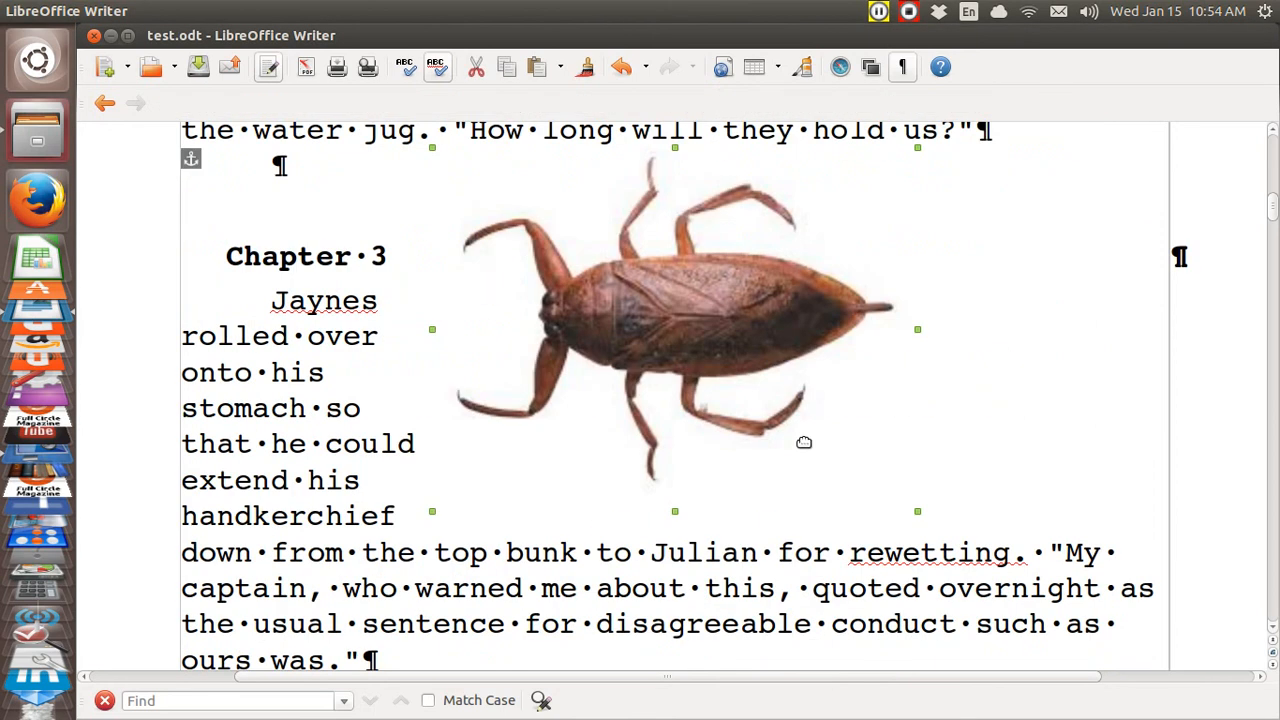
Set the width of the brown bug picture to 0.5 inch, keeping its proportions
right_click(752, 330)
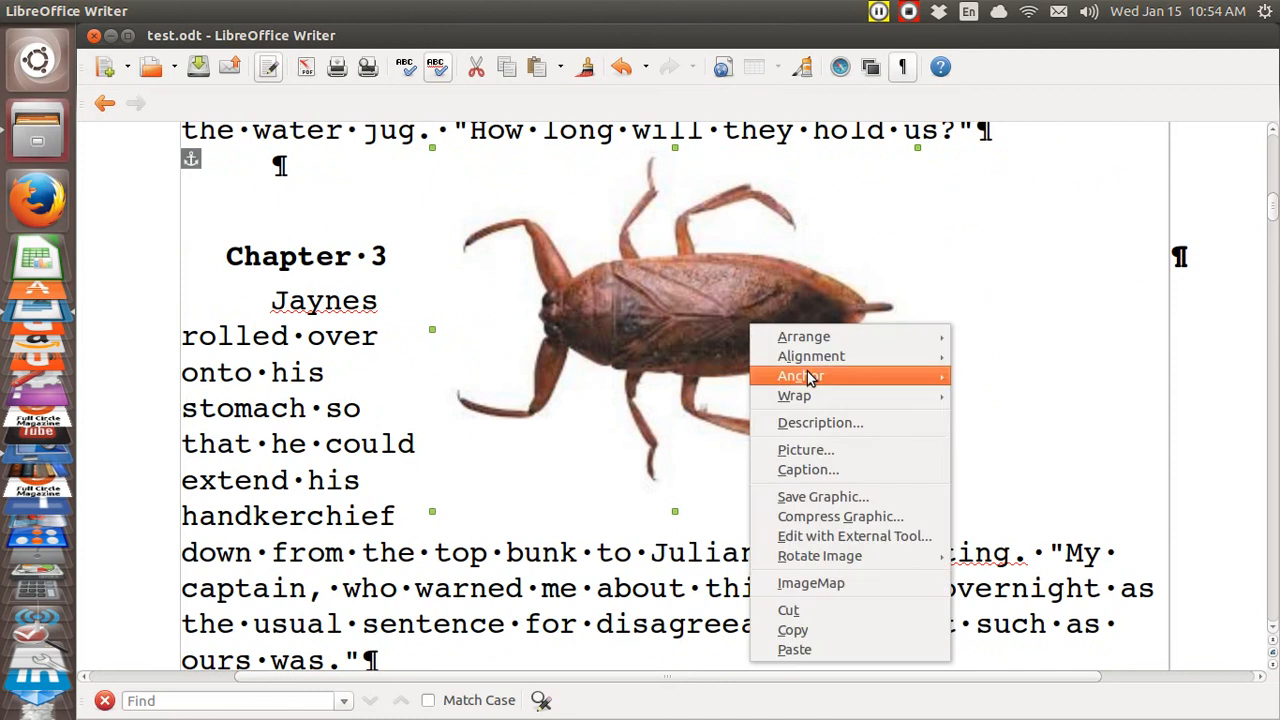
click(813, 451)
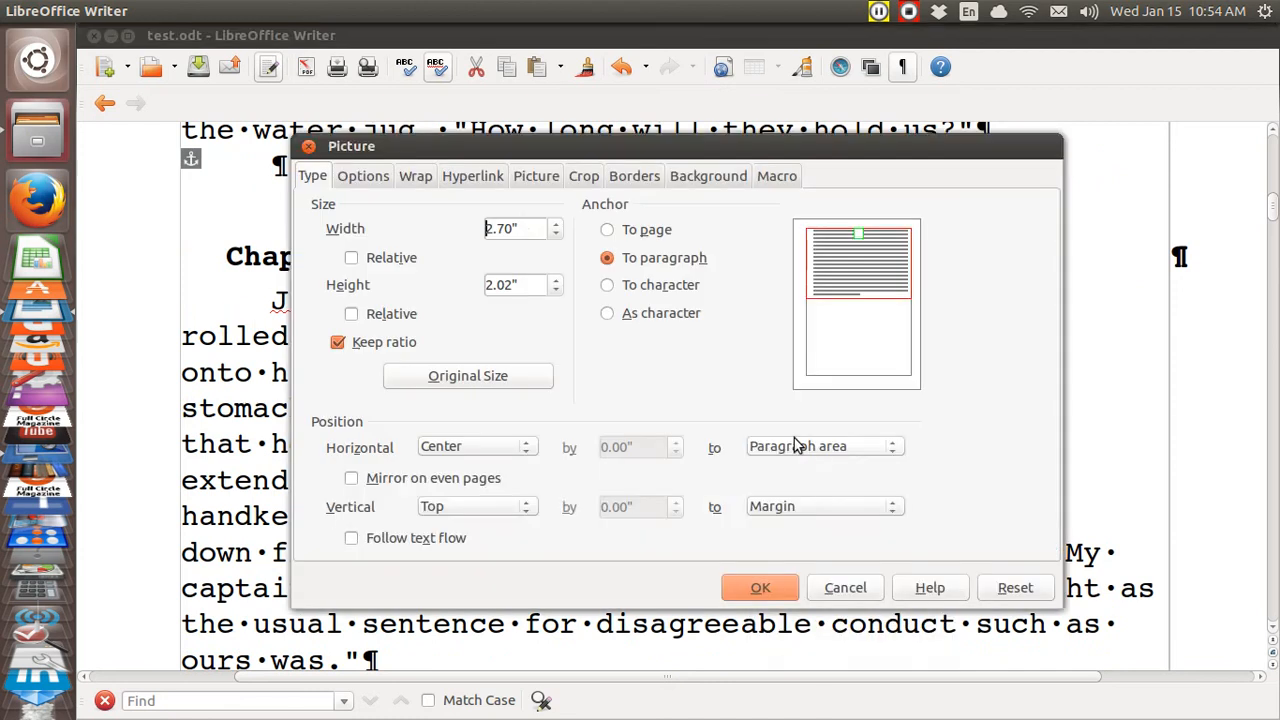
click(527, 228)
key(BackSpace)
key(BackSpace)
key(BackSpace)
key(BackSpace)
key(BackSpace)
text(.5)
key(Return)
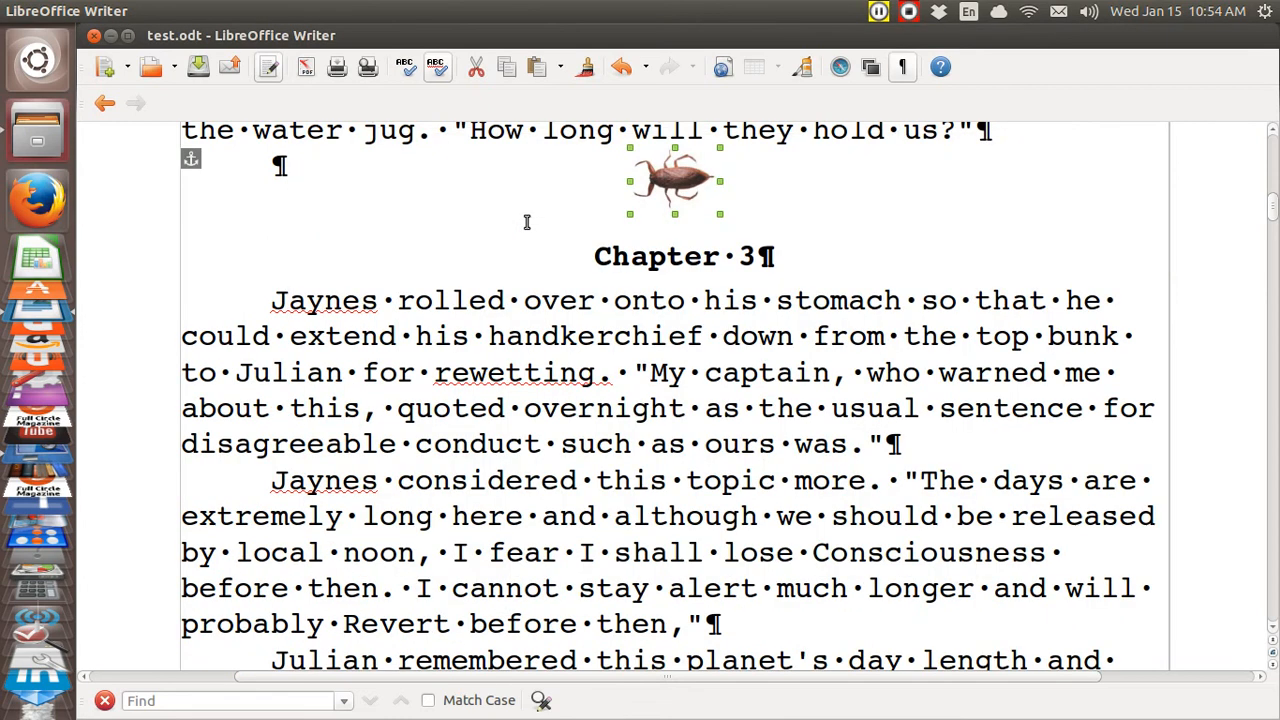
Anchor the brown bug picture above the Chapter 3 heading as a character
right_click(673, 188)
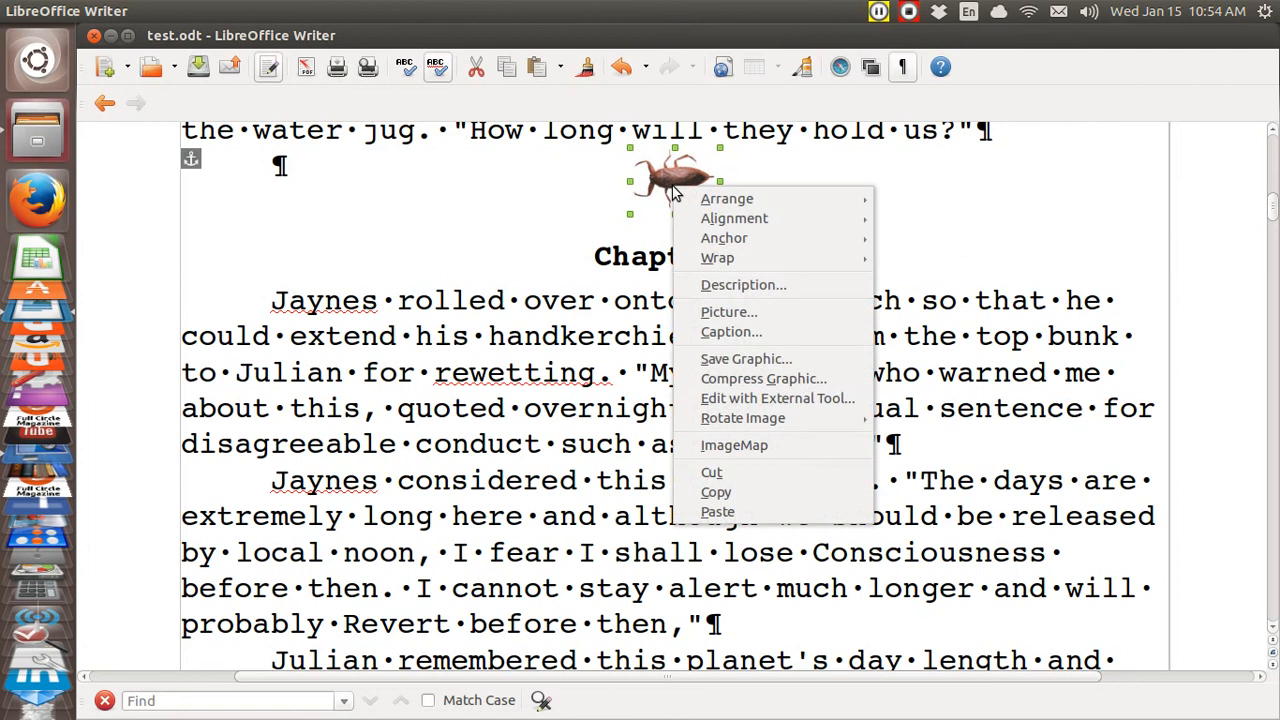
mouse_move(698, 220)
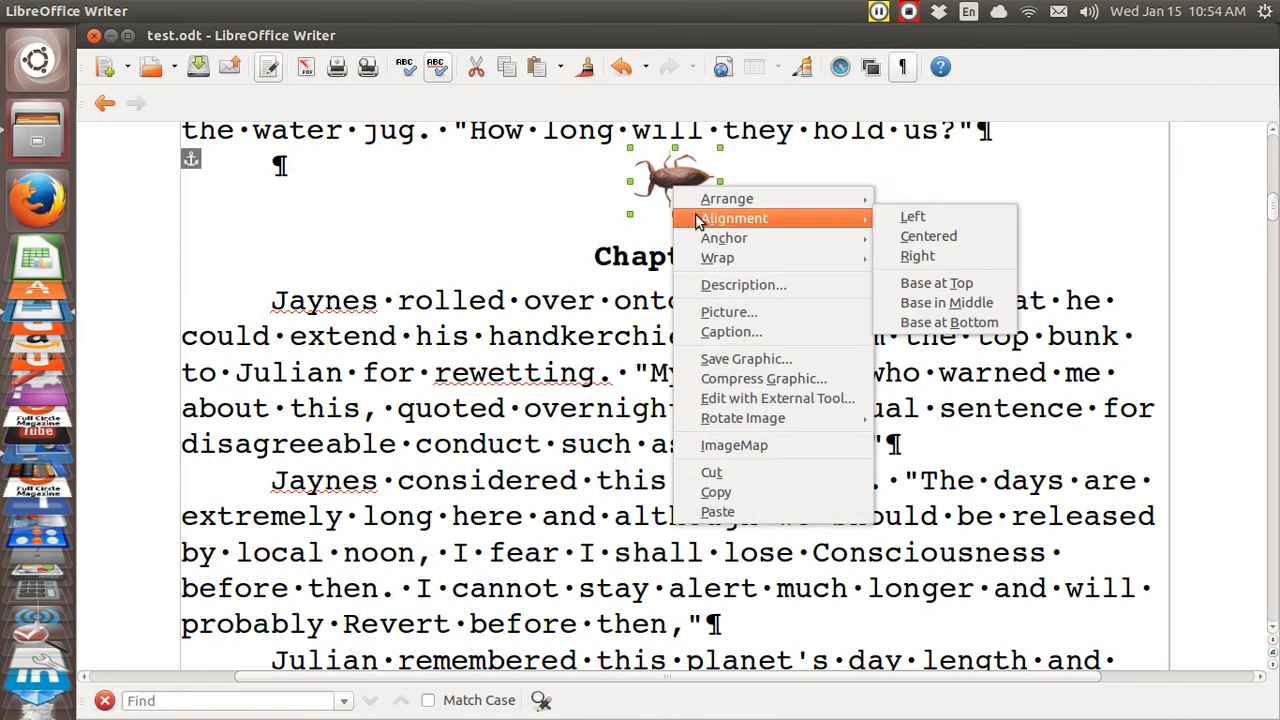
mouse_move(829, 236)
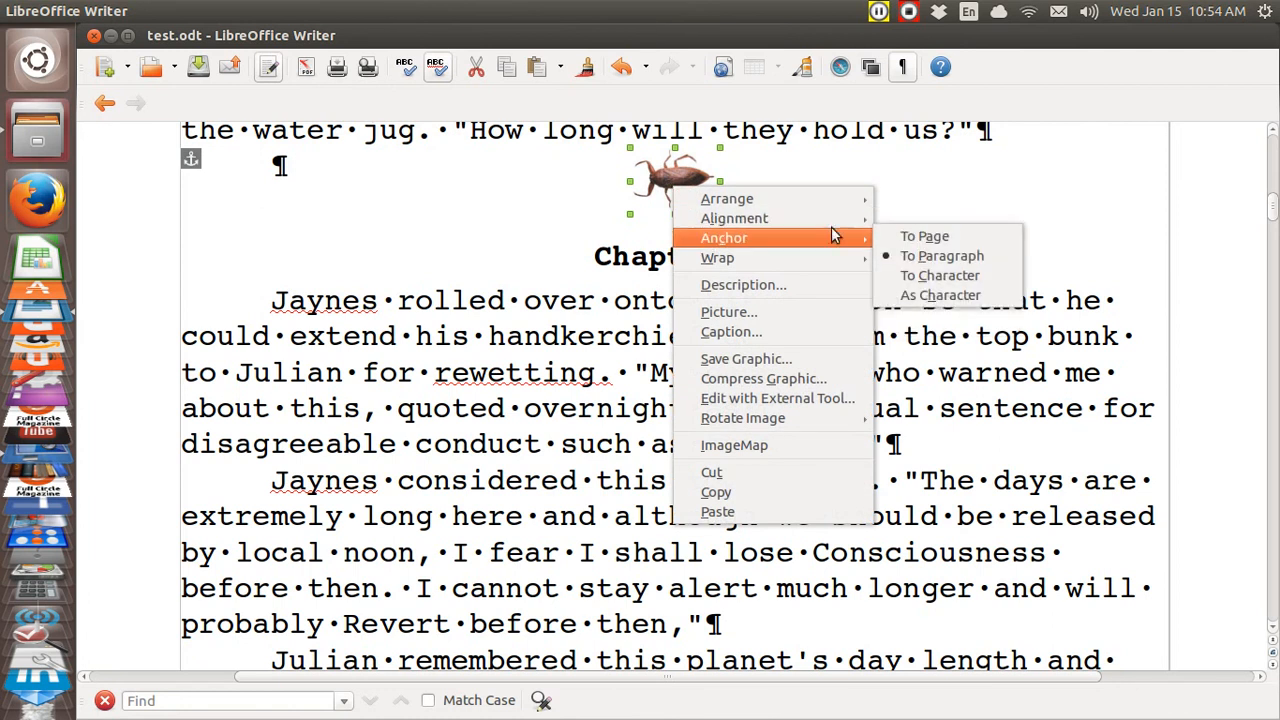
click(940, 295)
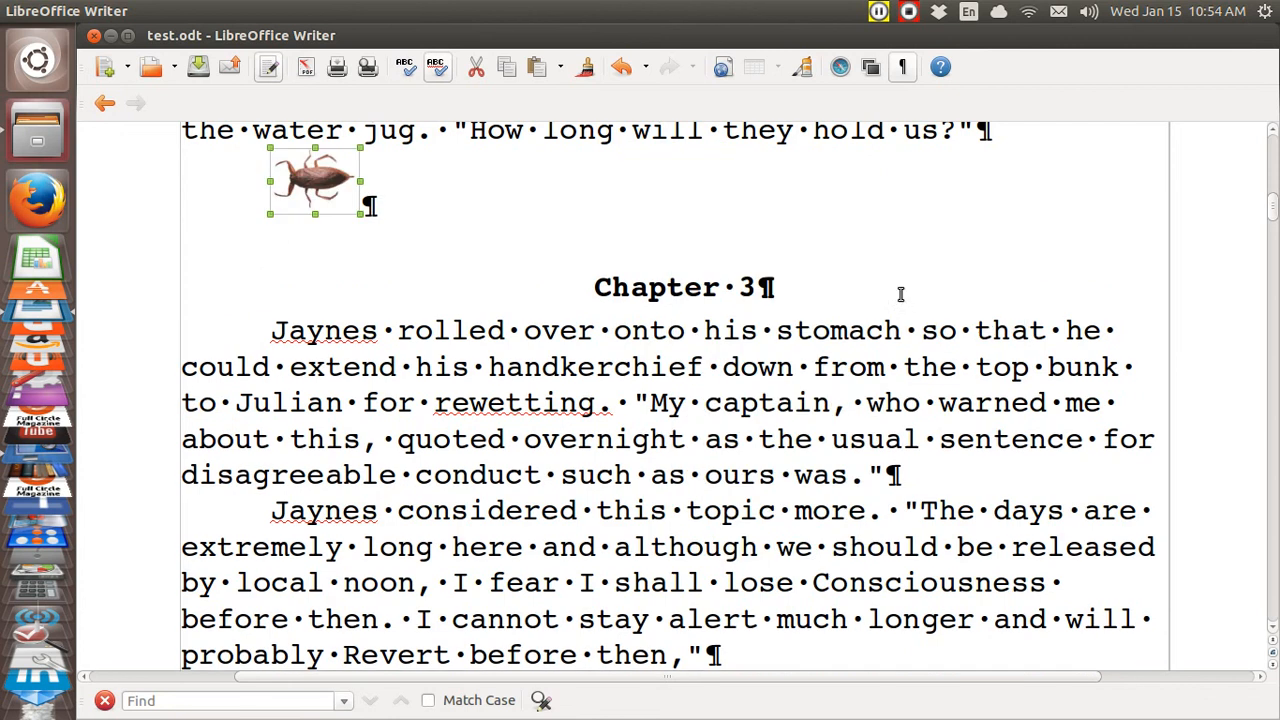
Centre the paragraph that holds the brown bug picture
click(428, 183)
right_click(427, 182)
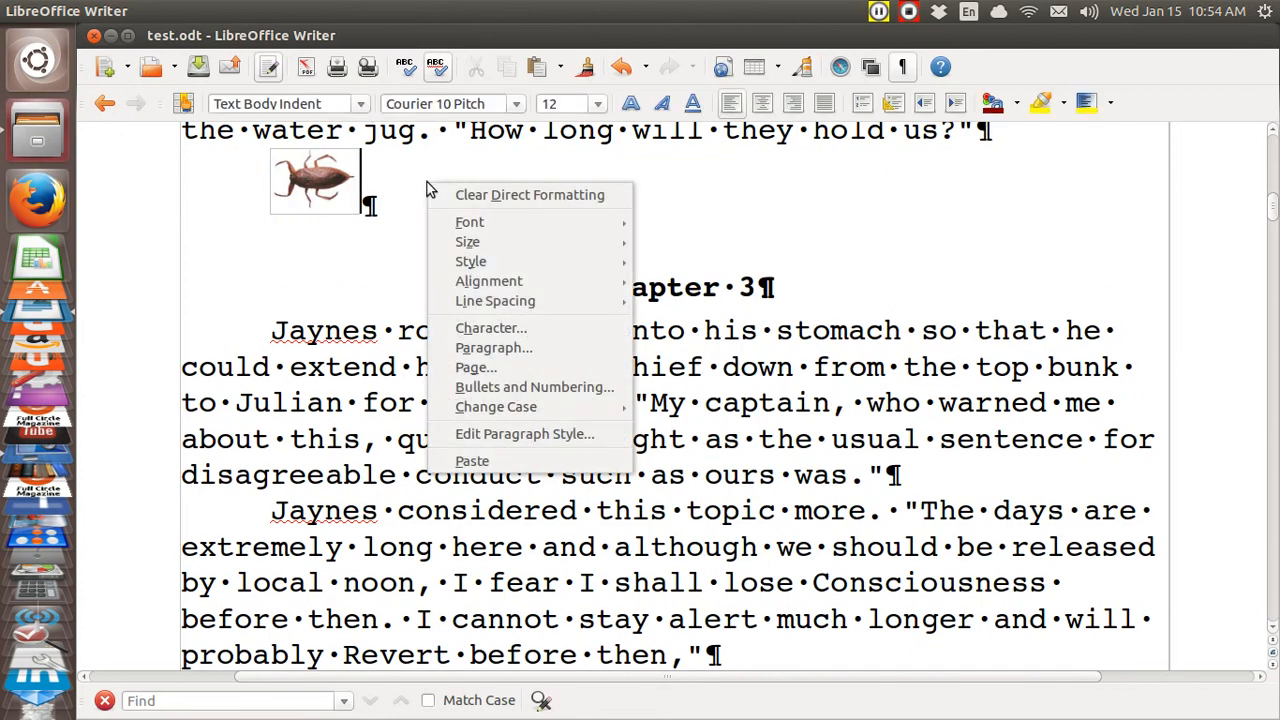
mouse_move(493, 284)
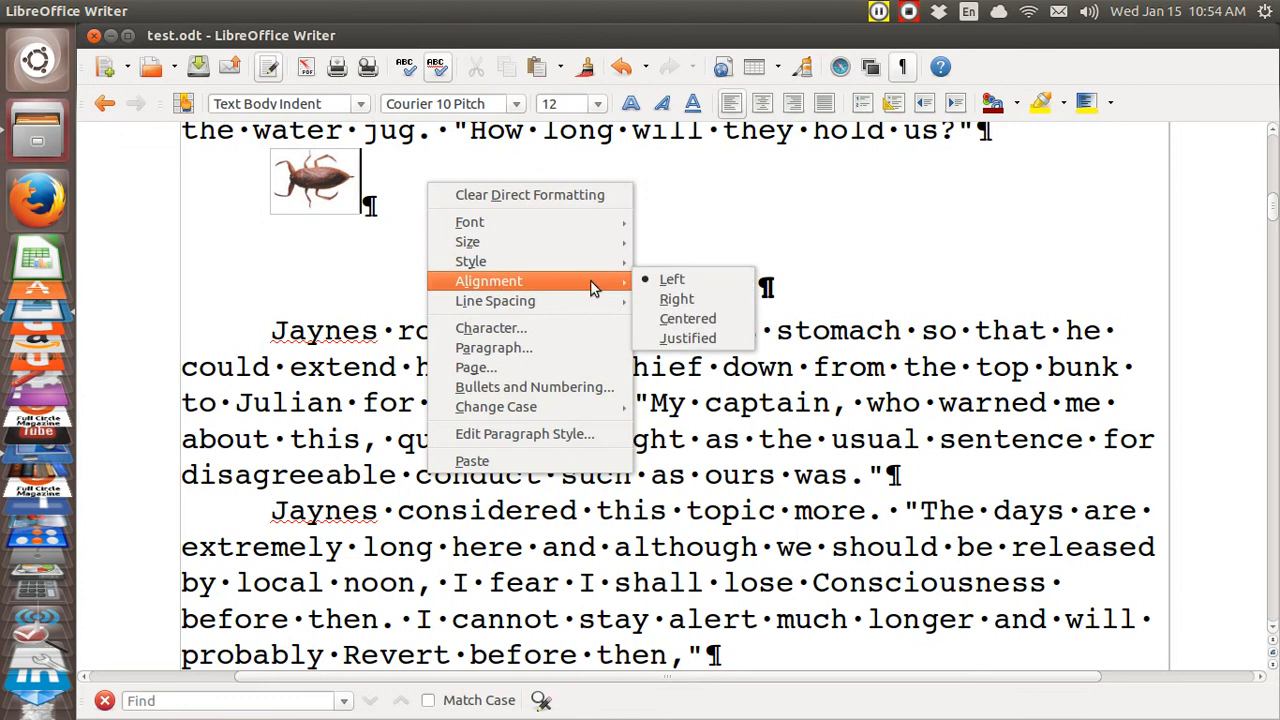
click(687, 318)
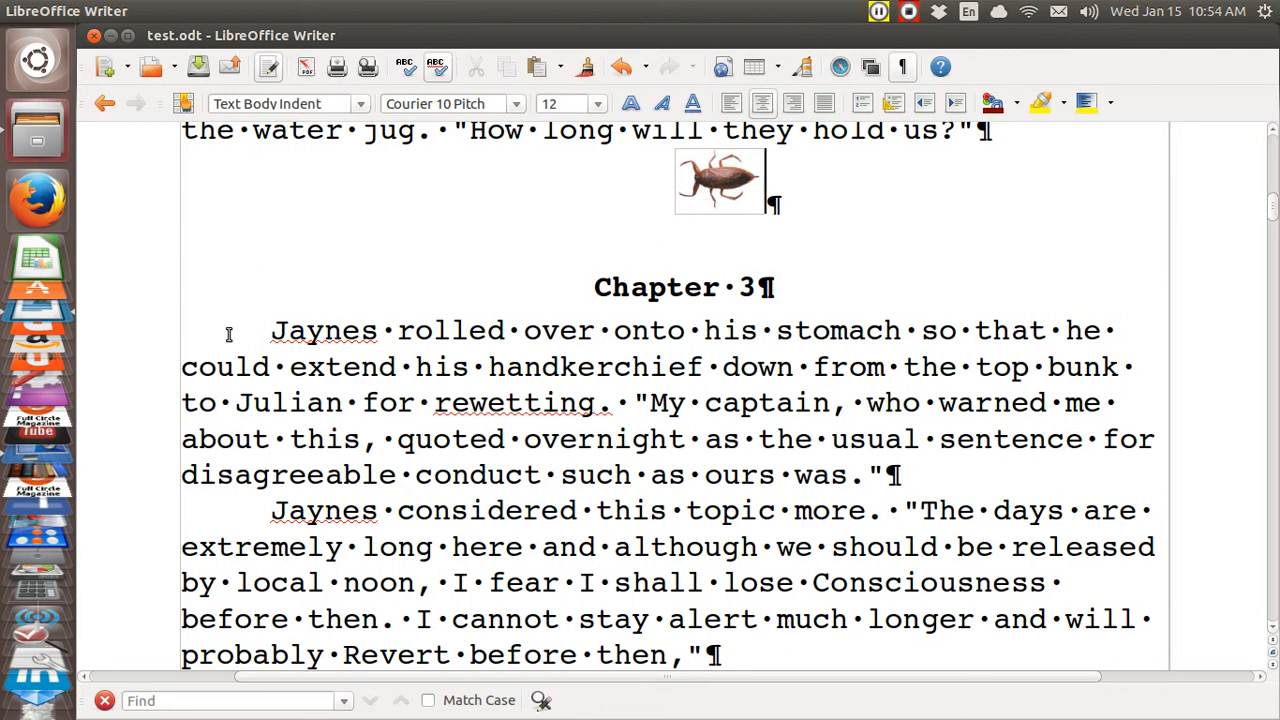
Remove the first-line indent from the paragraph that holds the brown bug picture
right_click(785, 175)
mouse_move(835, 208)
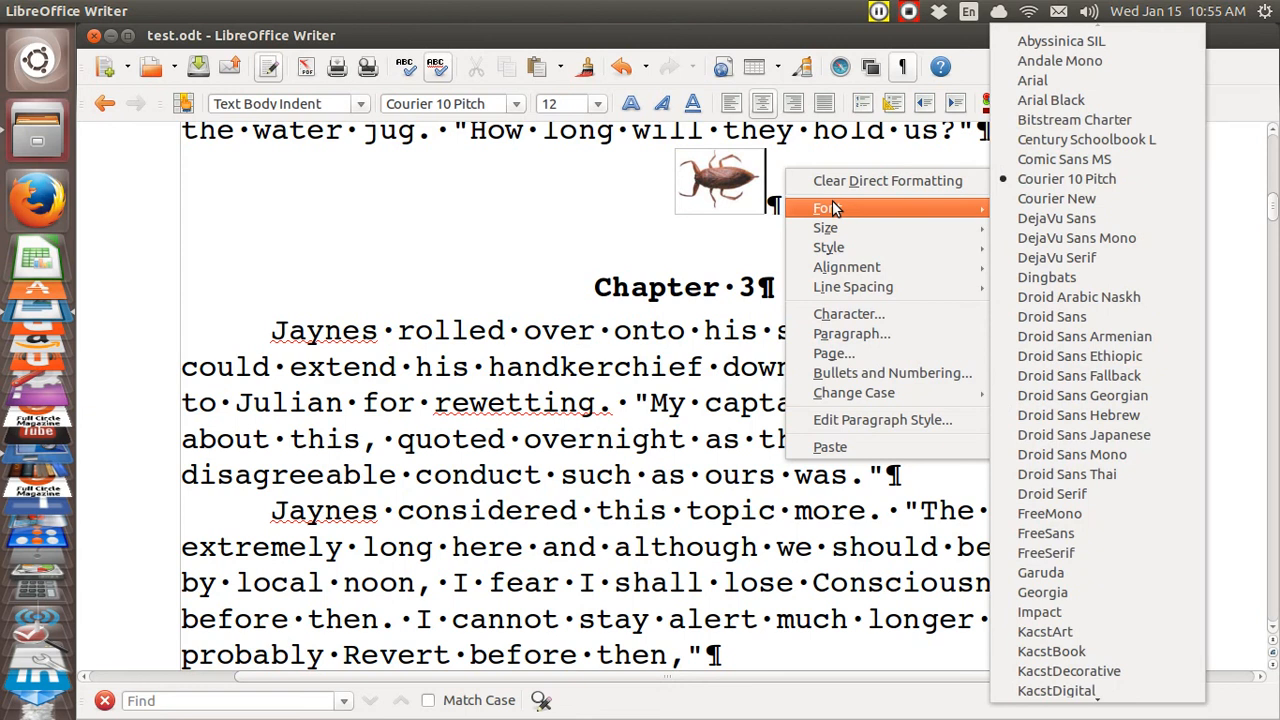
click(832, 334)
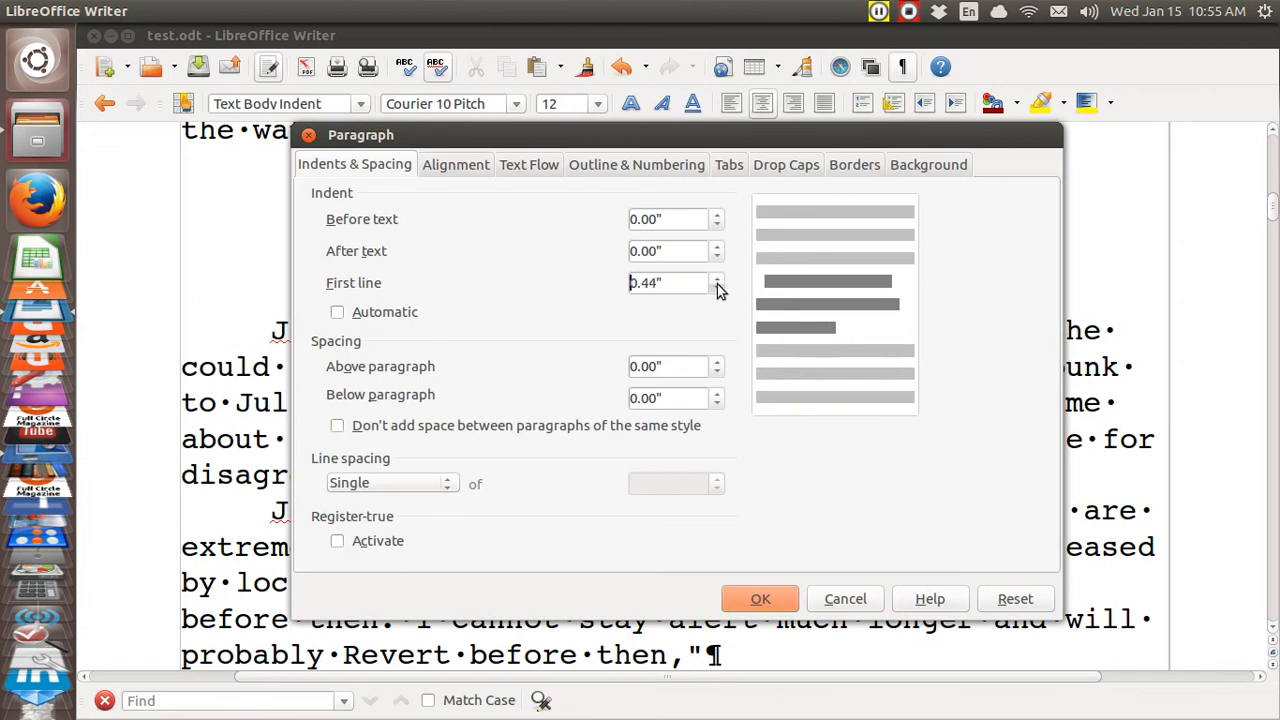
click(717, 288)
click(717, 288)
click(717, 288)
click(717, 288)
click(717, 288)
click(718, 287)
click(718, 287)
click(717, 279)
click(760, 600)
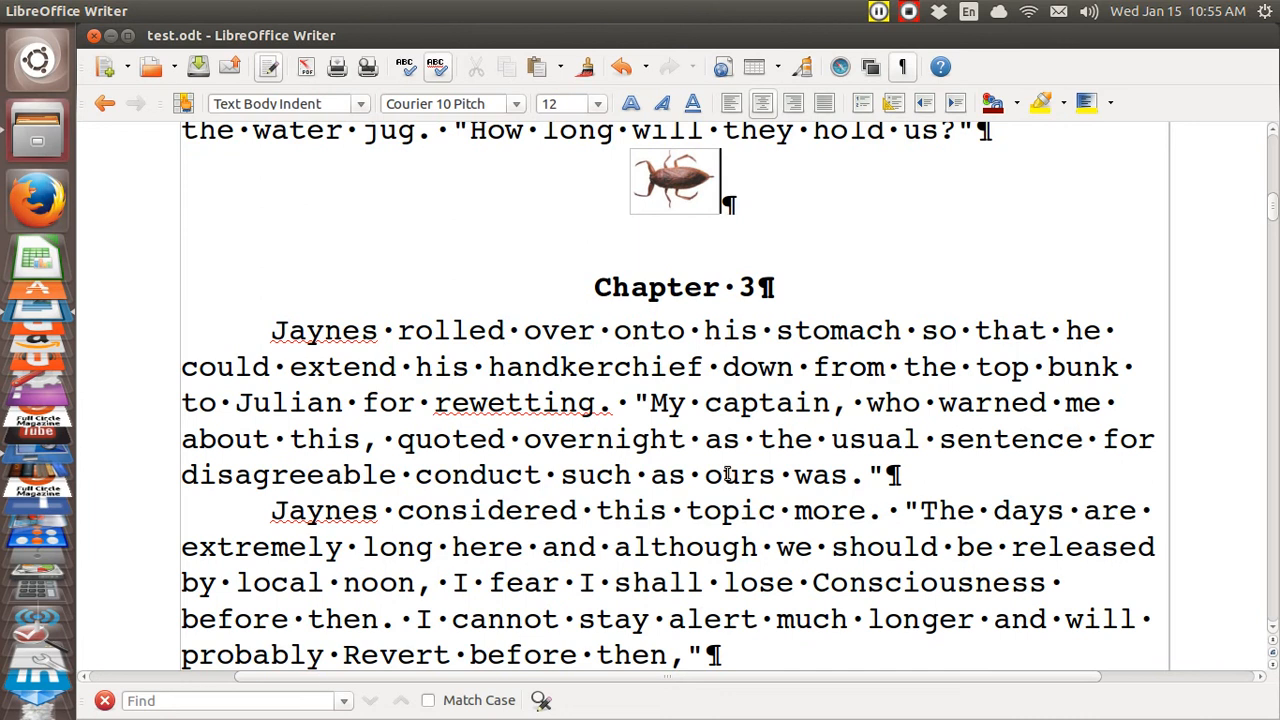
Save and close the test.odt manuscript
key(ctrl+s)
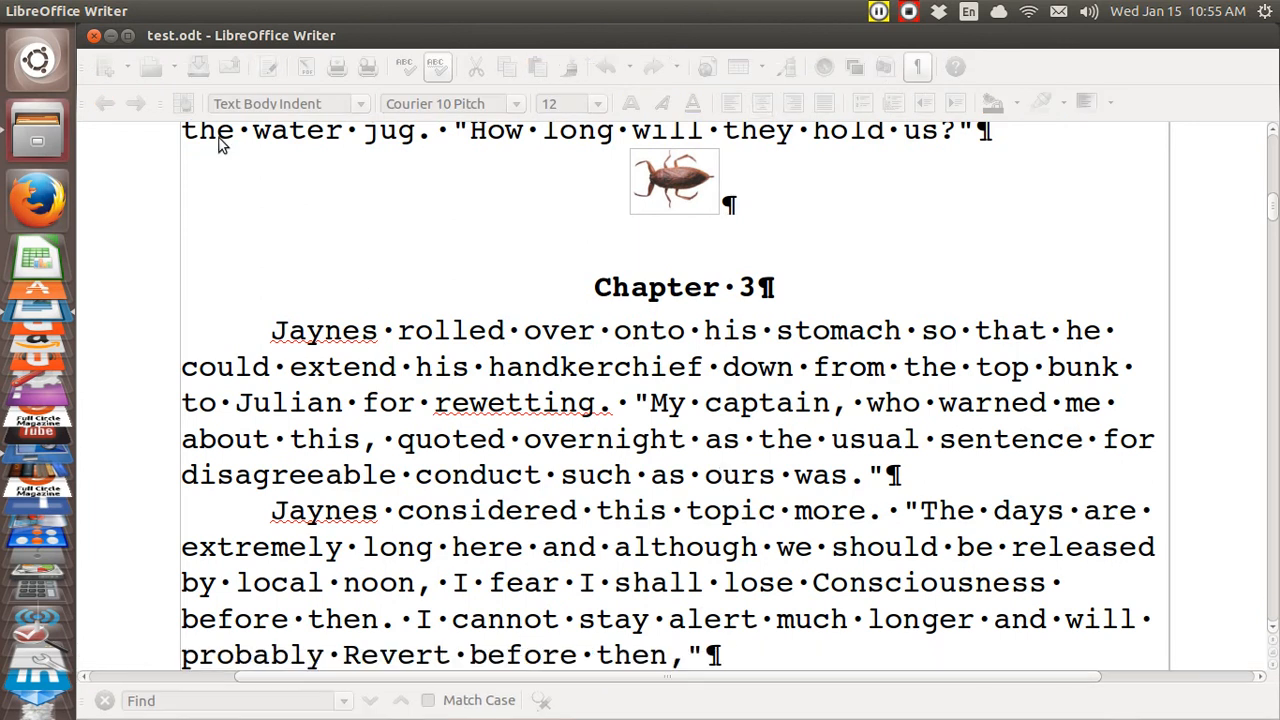
click(94, 36)
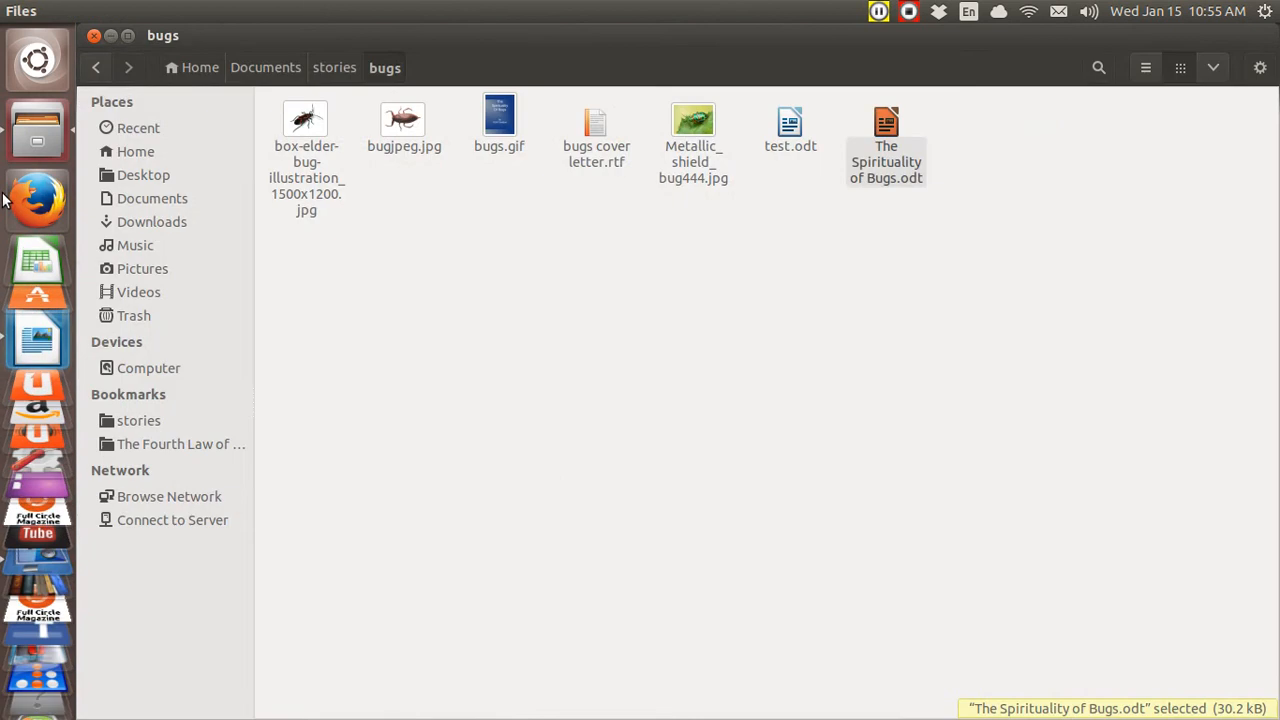
Switch to calibre and add test.odt from the bugs folder to the library, keeping it despite the duplicate title
scroll(52, 510, down, 10)
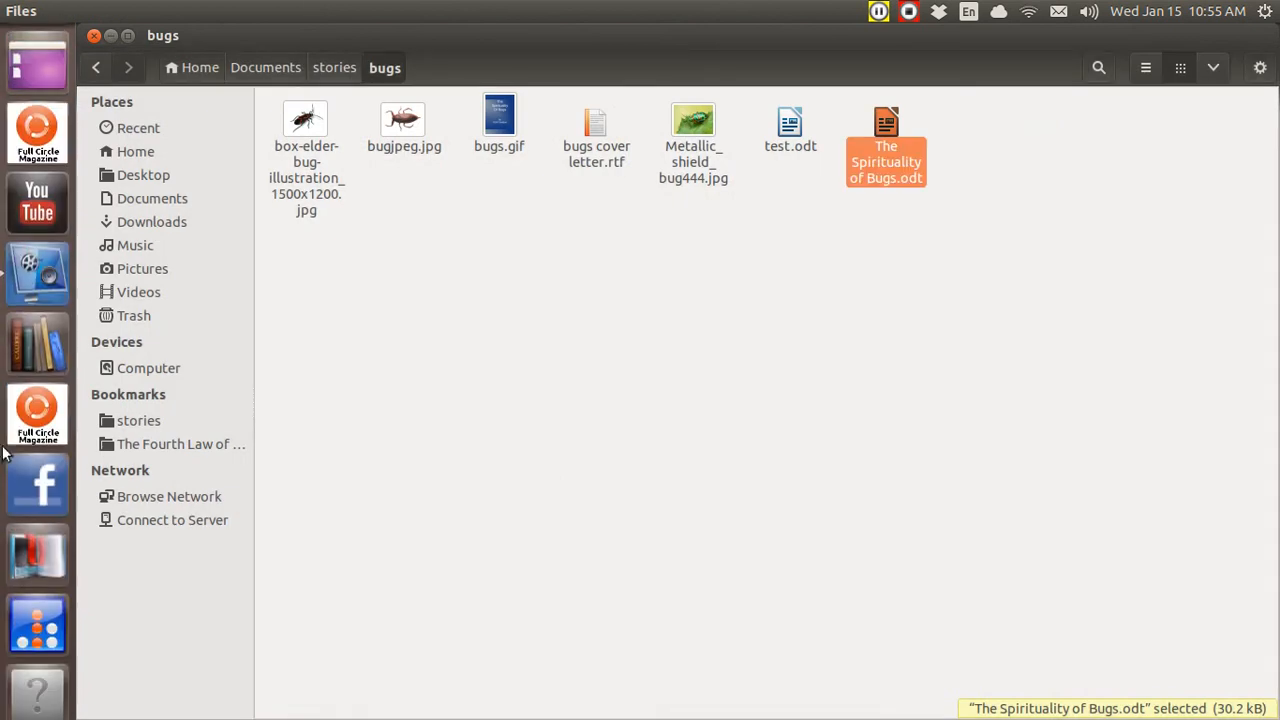
click(30, 355)
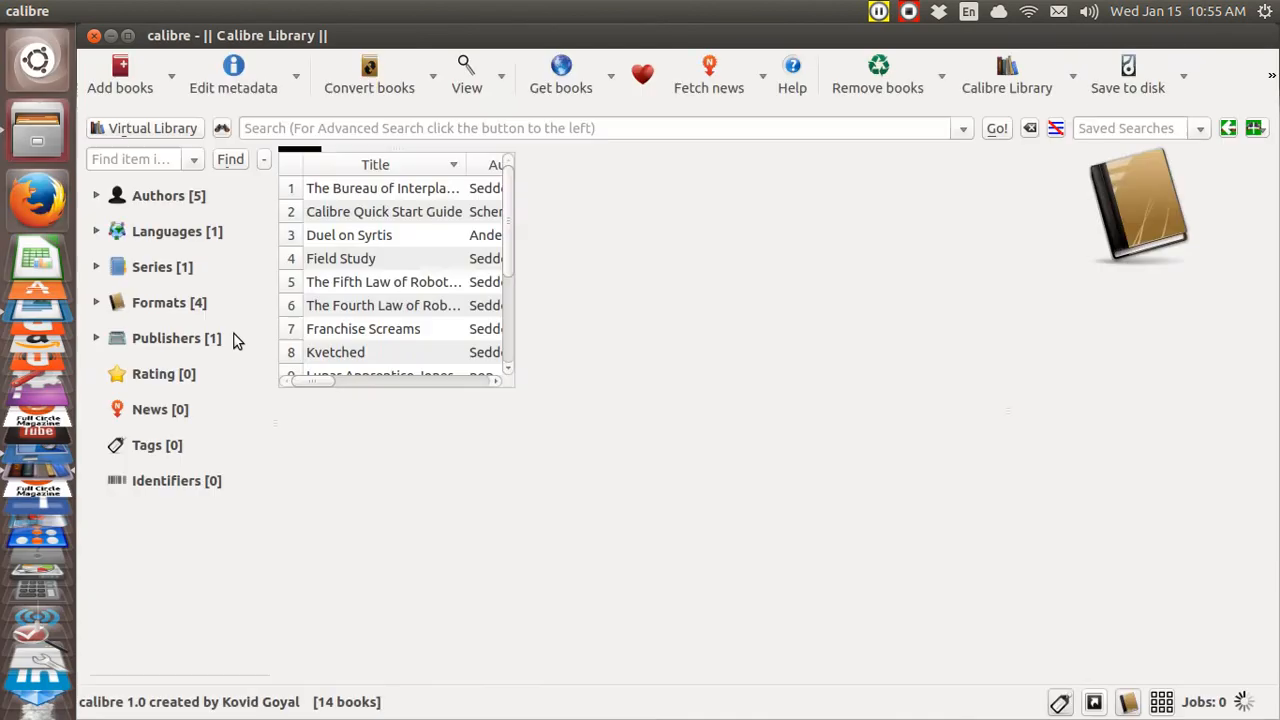
click(120, 80)
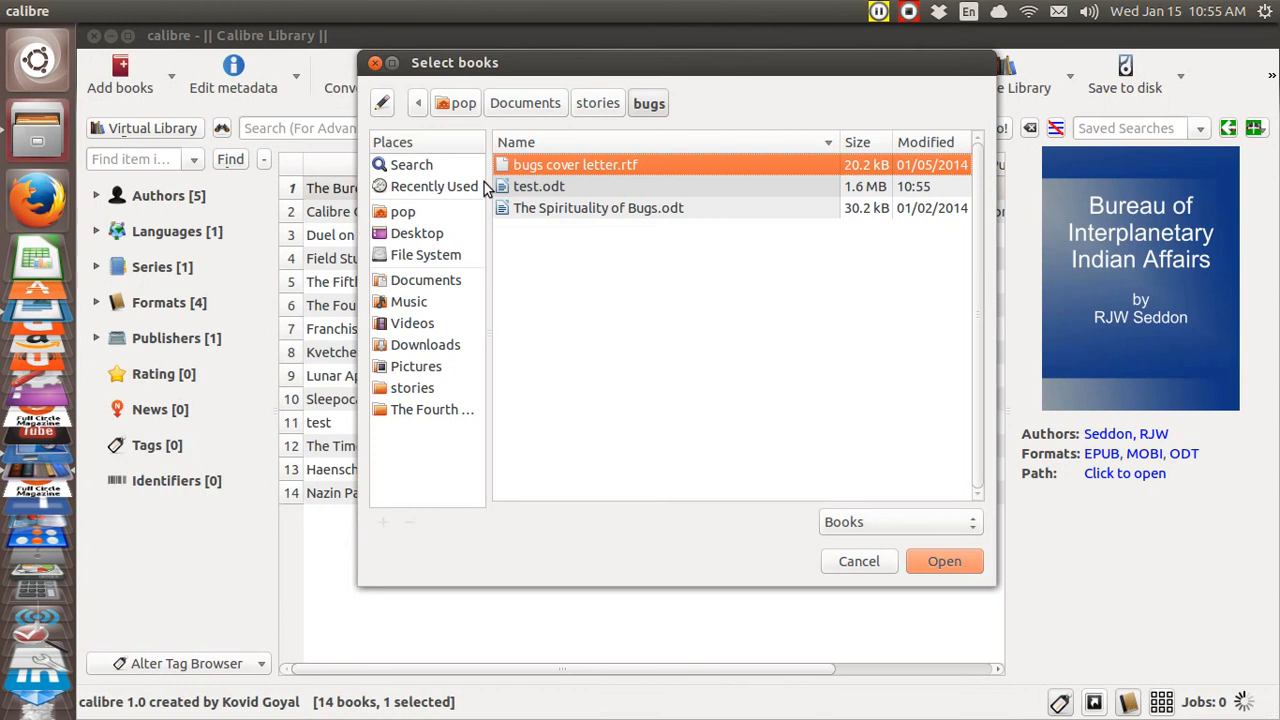
click(524, 190)
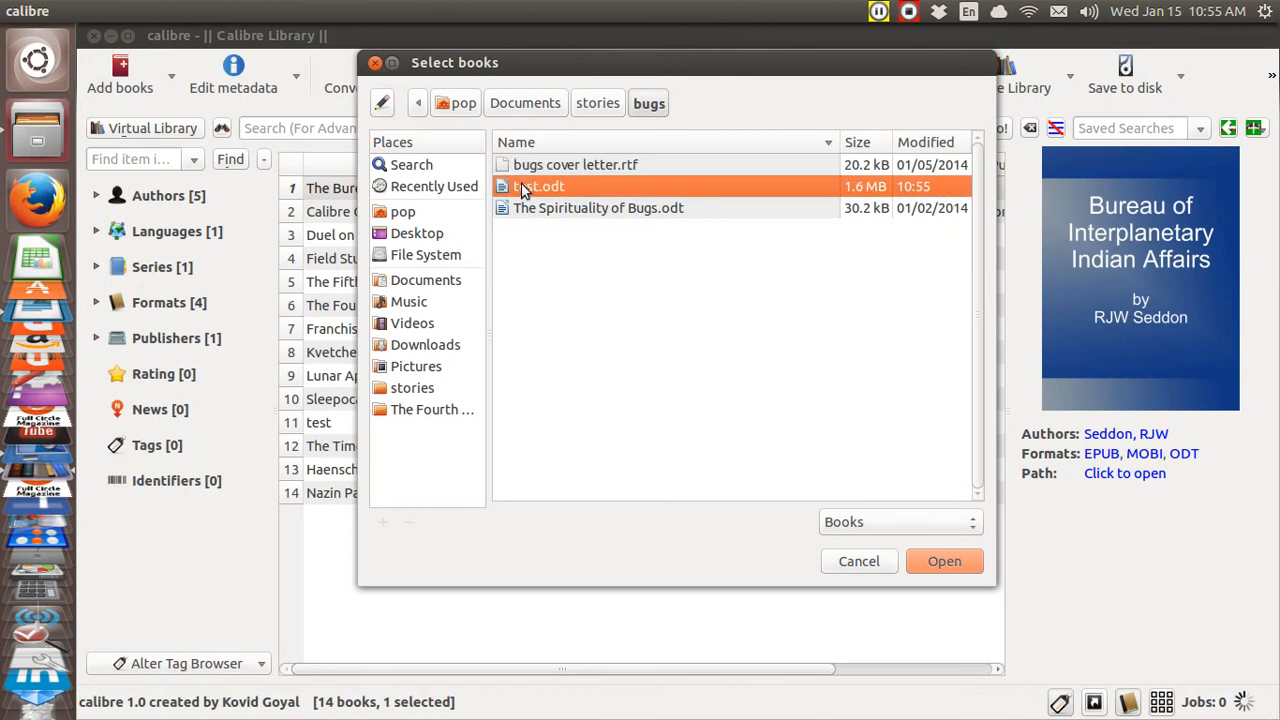
click(955, 563)
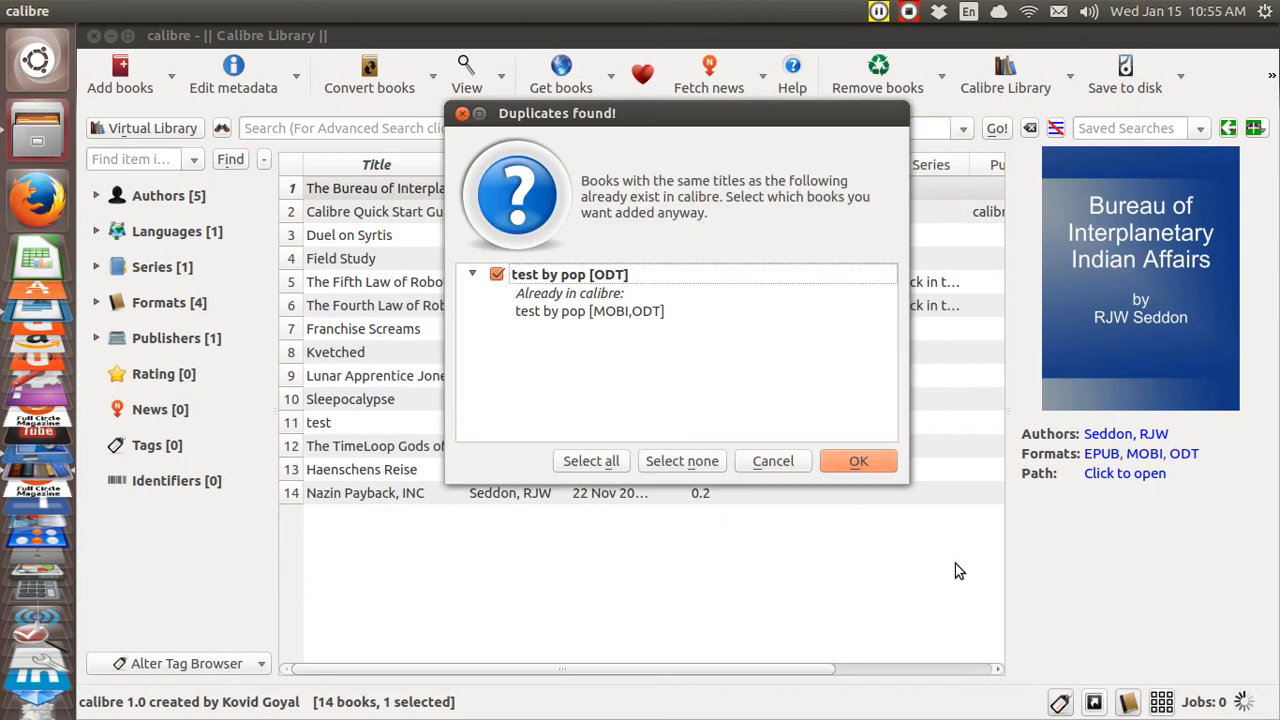
click(859, 461)
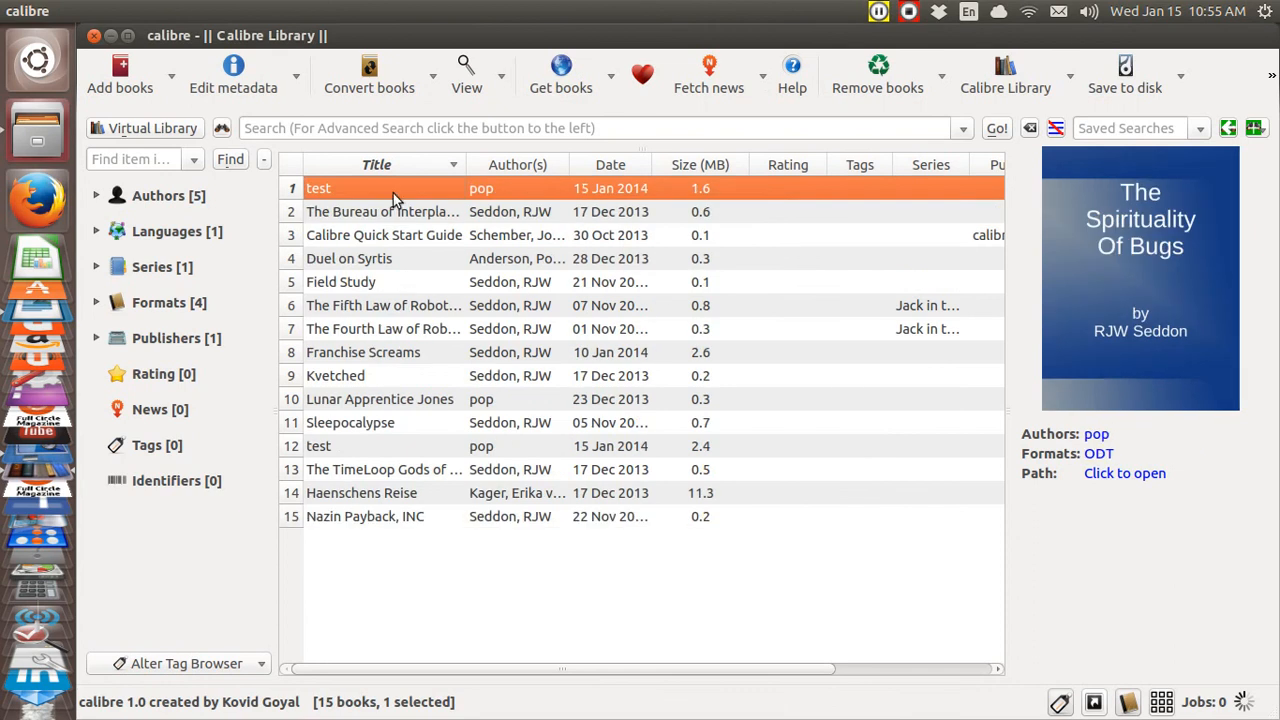
Convert the newly added test book from ODT to MOBI with the default conversion settings
click(367, 80)
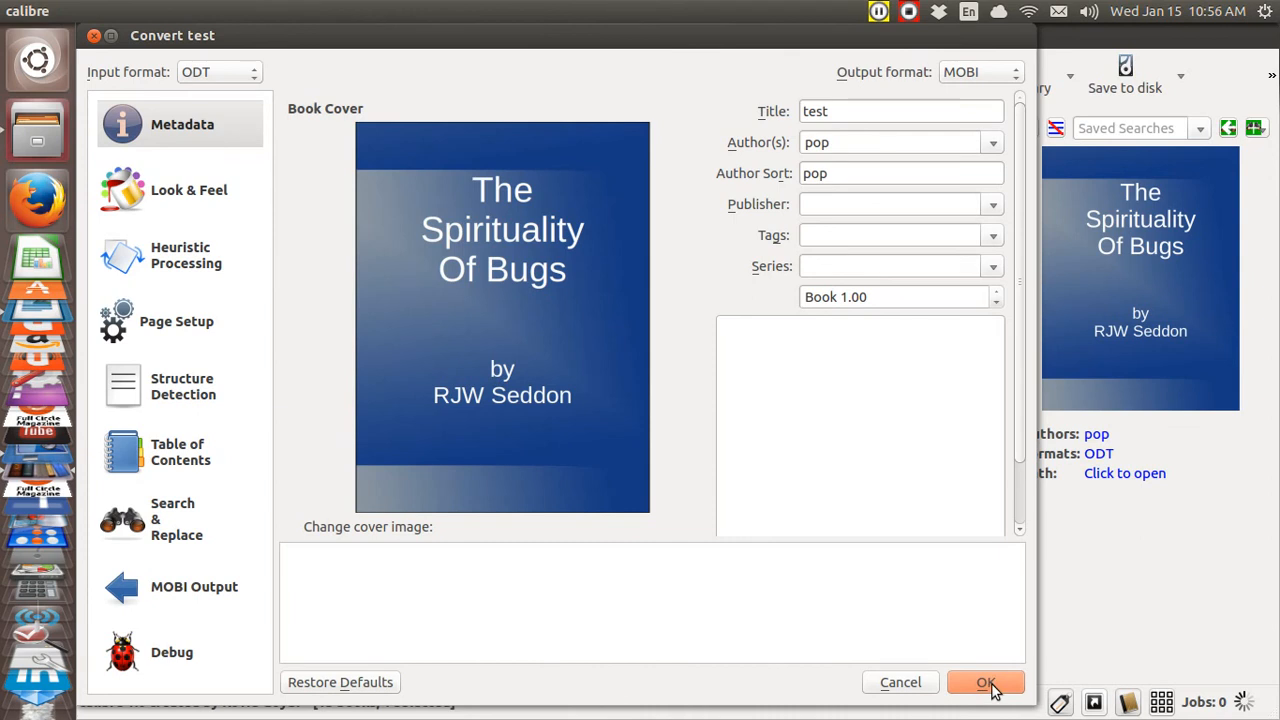
click(985, 683)
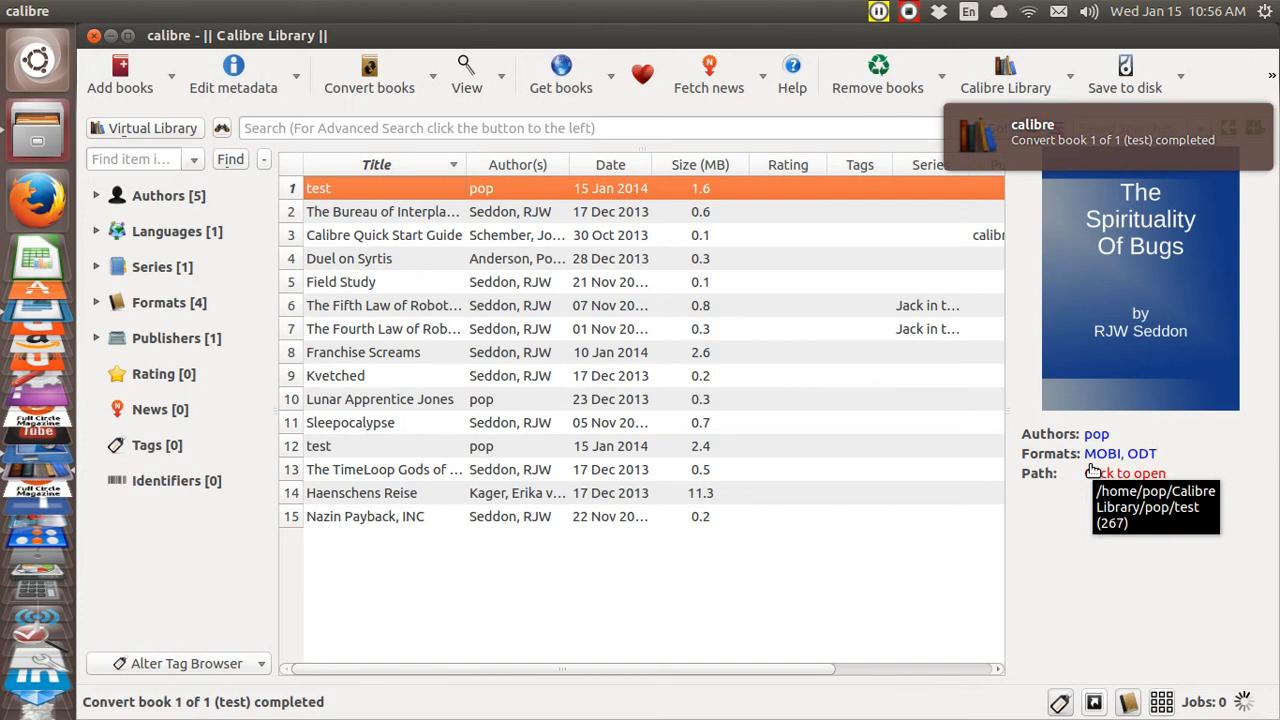
Open the test book's MOBI version in the E-book Viewer and check its cover and table of contents
click(1098, 455)
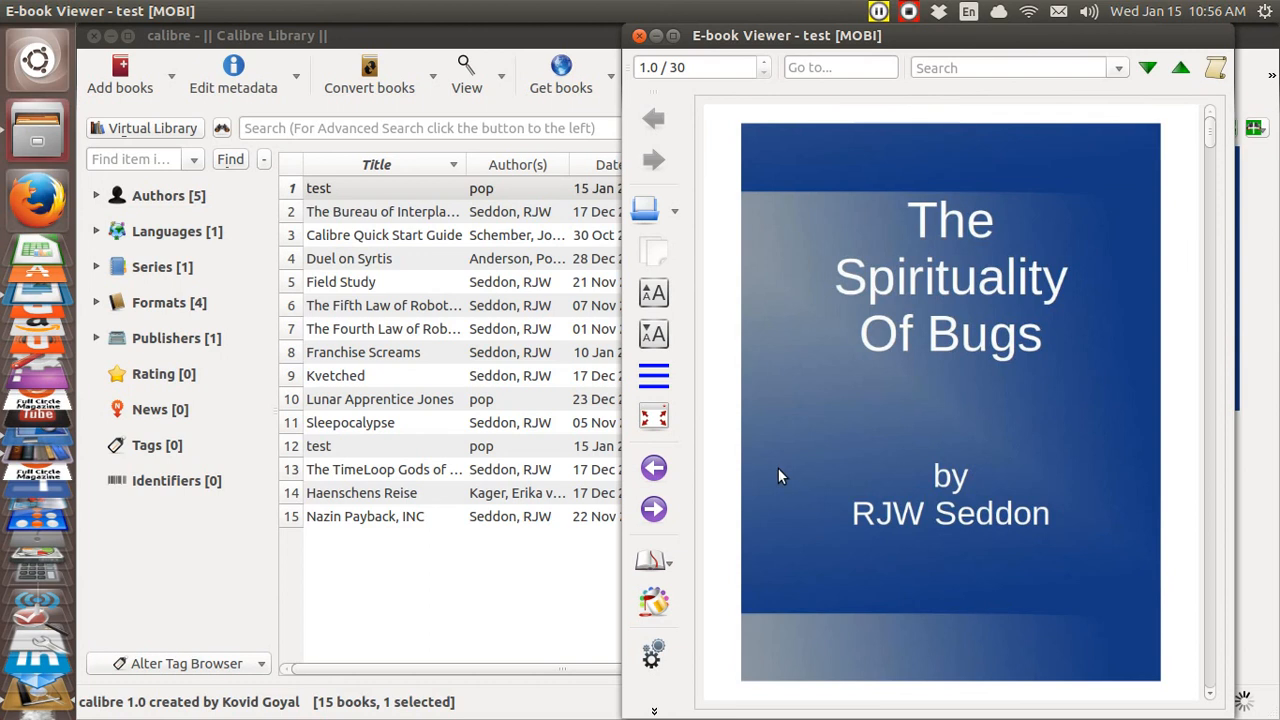
click(660, 385)
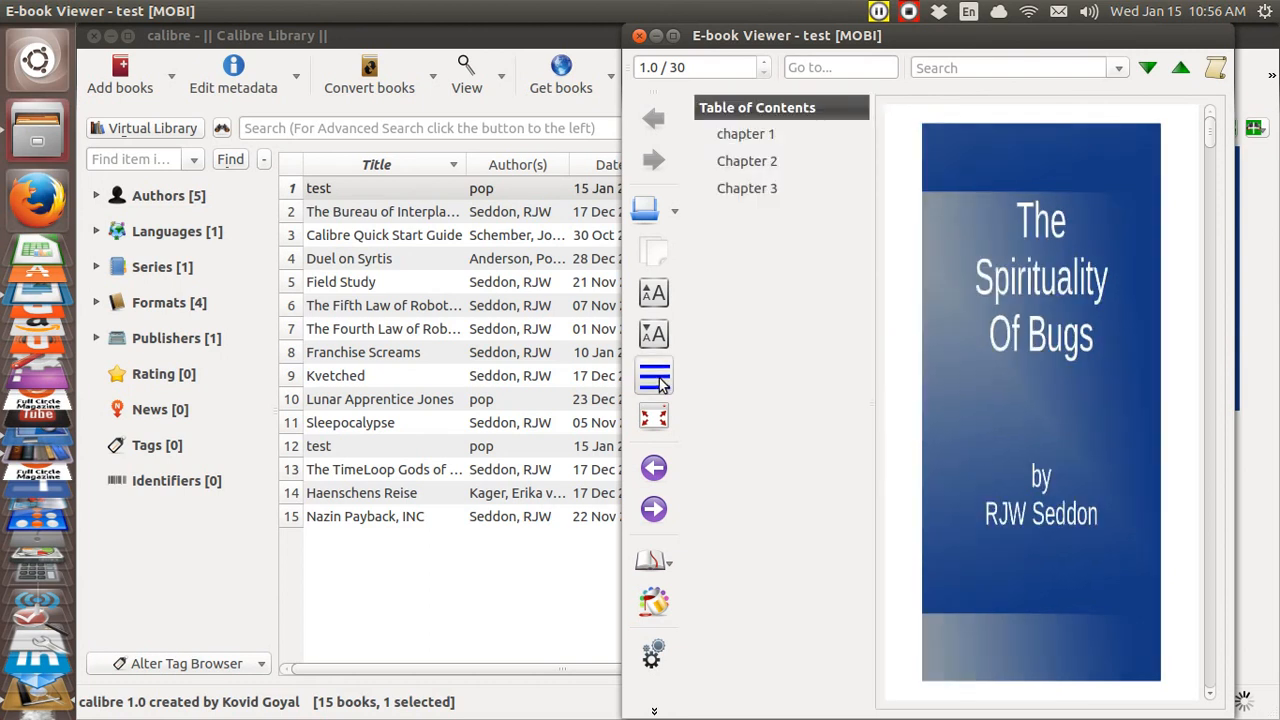
click(660, 385)
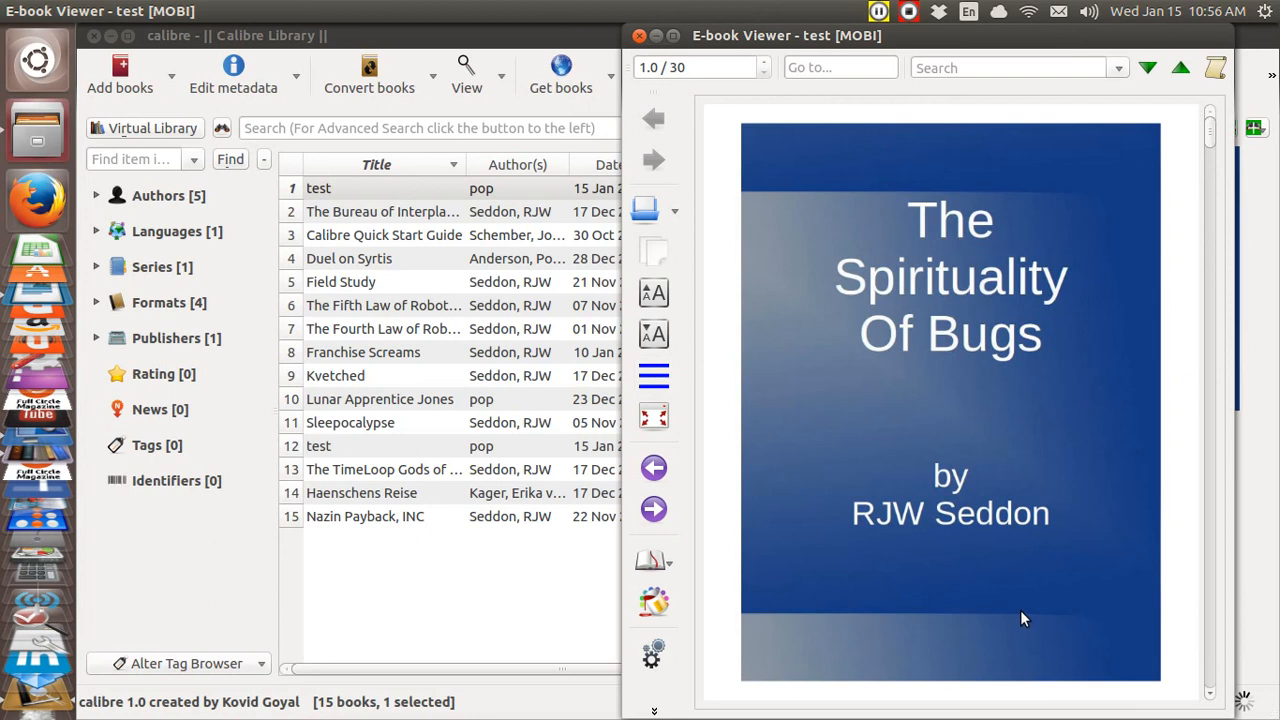
Check the title page, chapter headings and illustrations of the converted MOBI book through Chapter 3, and close the E-book Viewer
scroll(1021, 611, down, 1)
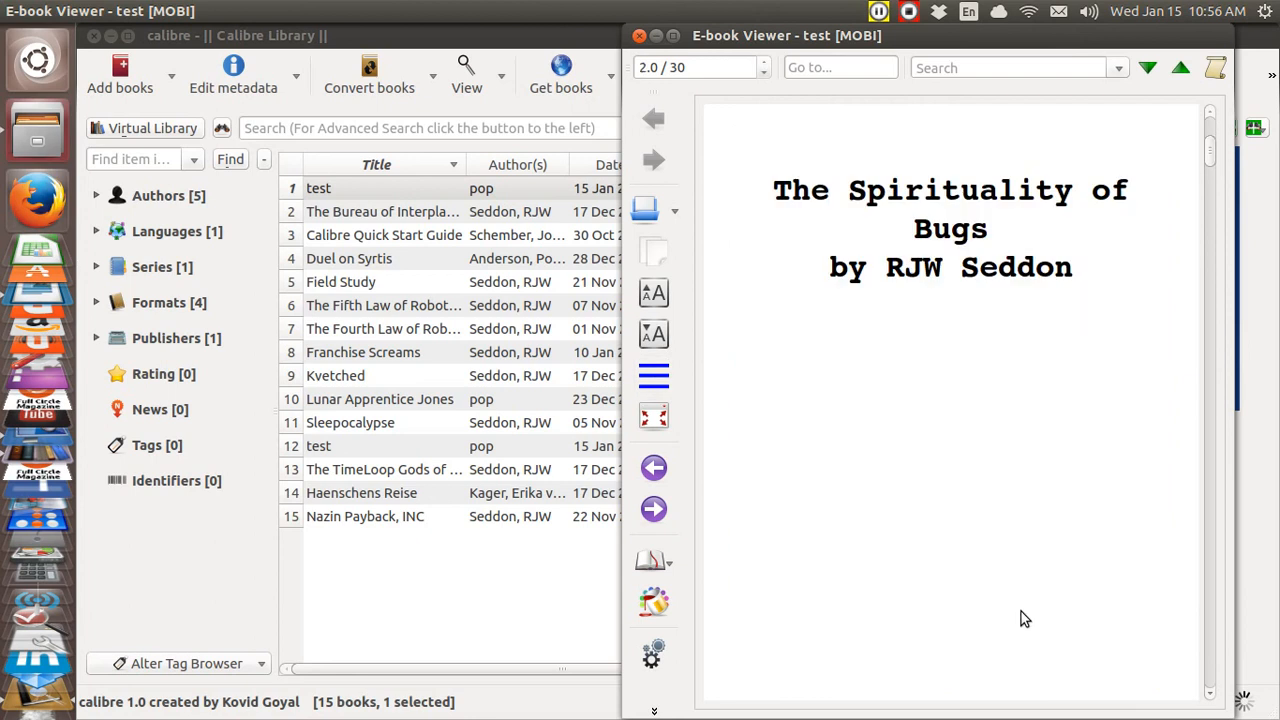
scroll(1021, 619, down, 1)
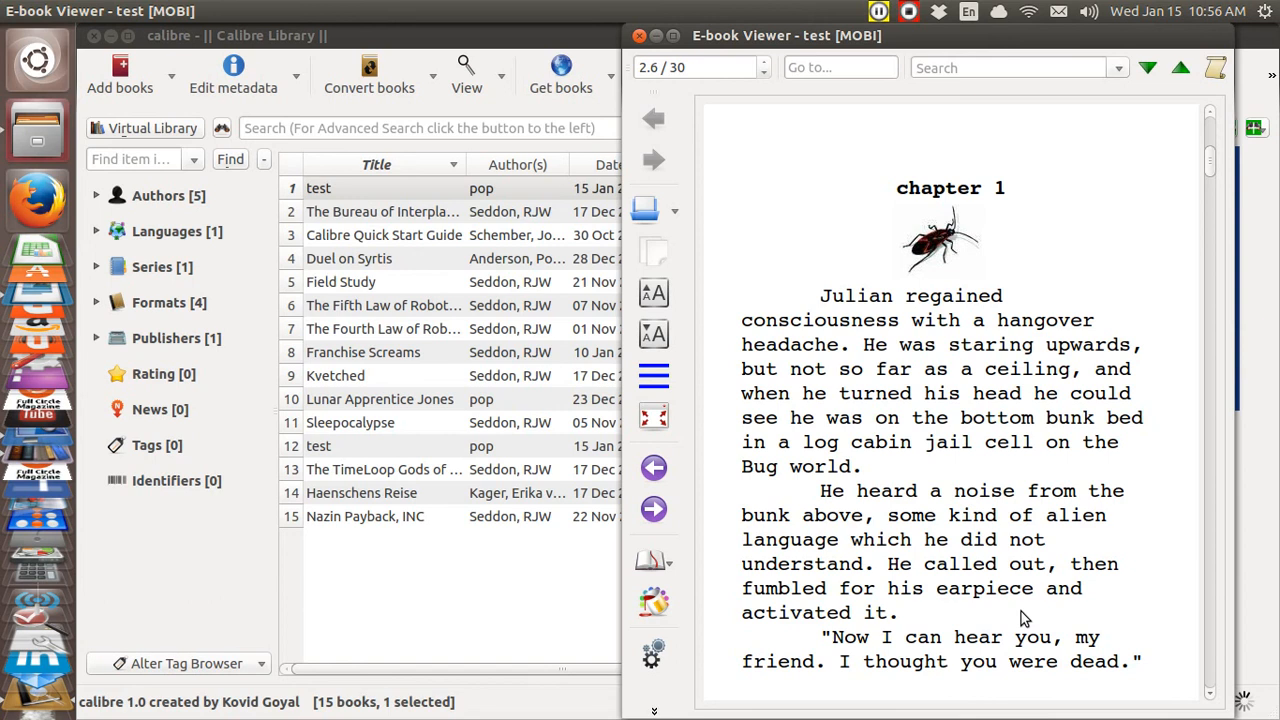
scroll(1021, 611, down, 2)
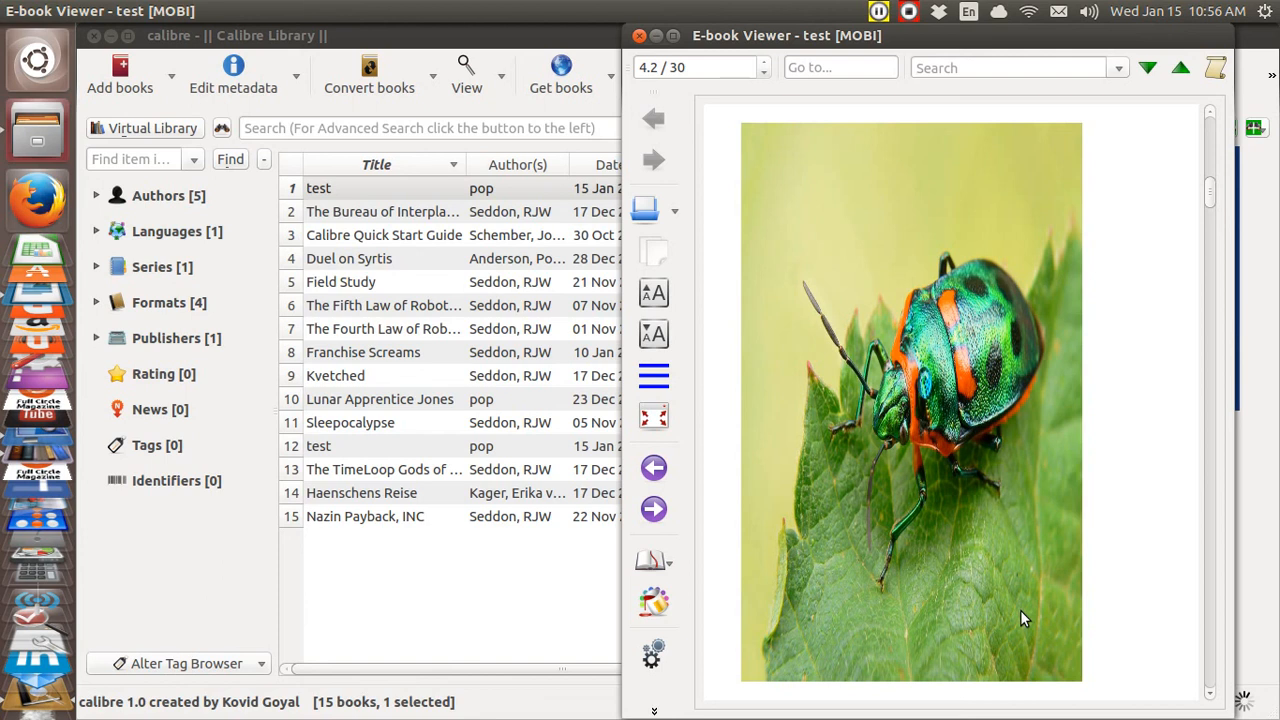
scroll(1020, 610, down, 3)
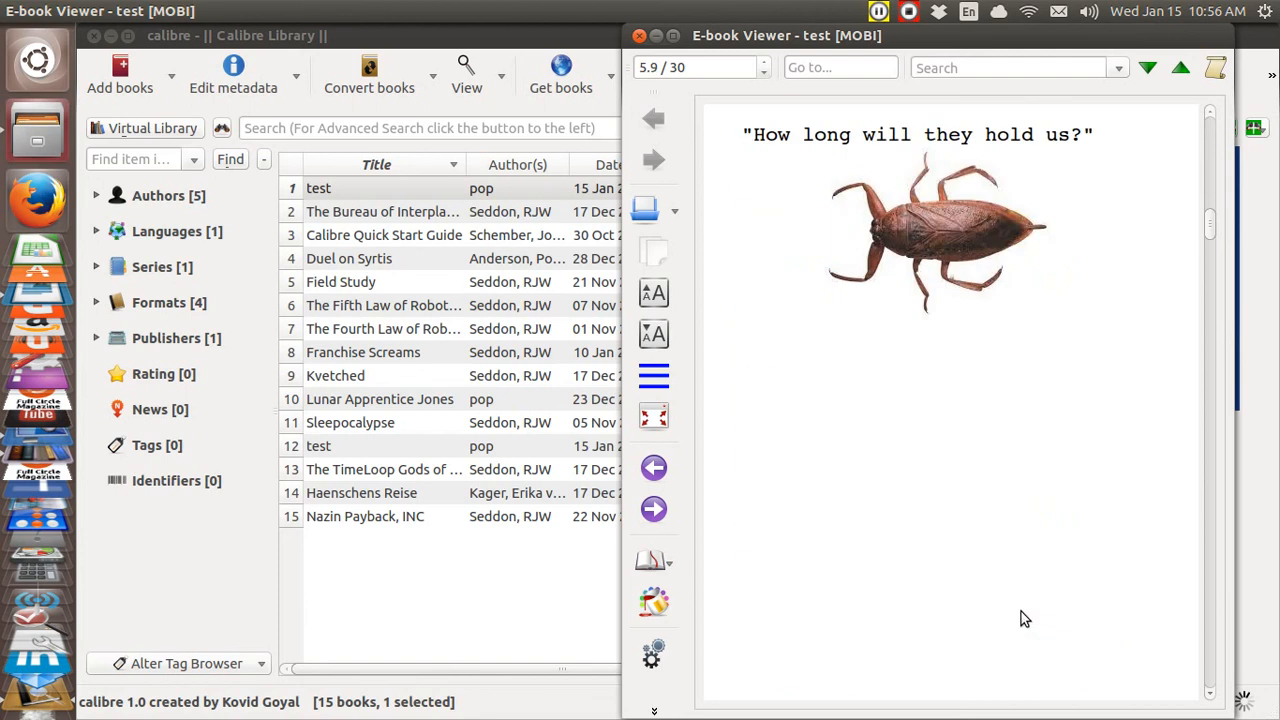
scroll(1021, 619, down, 1)
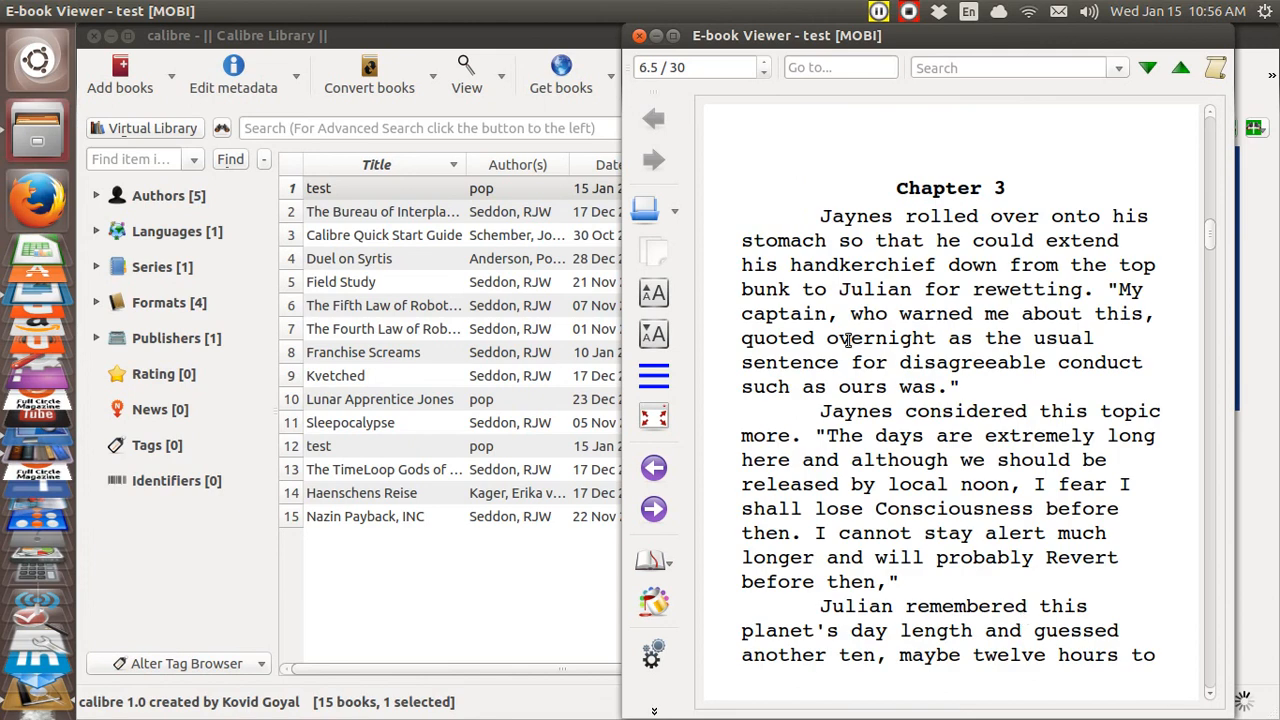
click(641, 37)
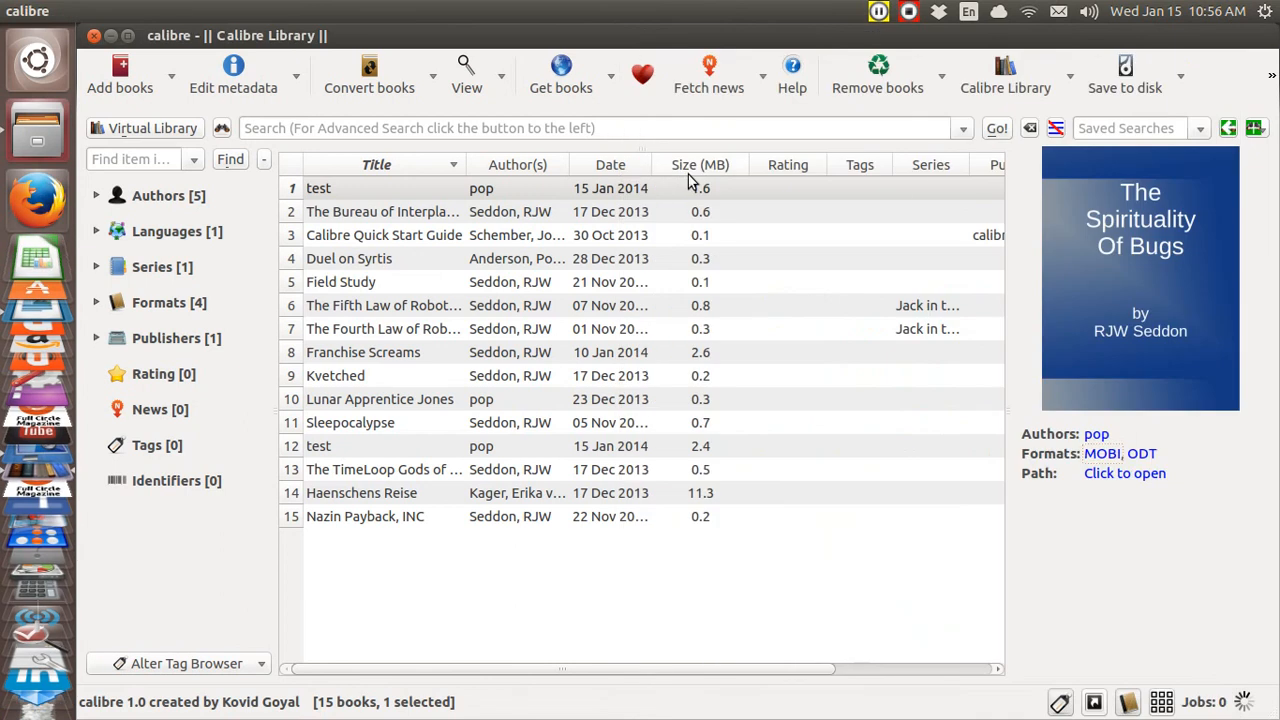